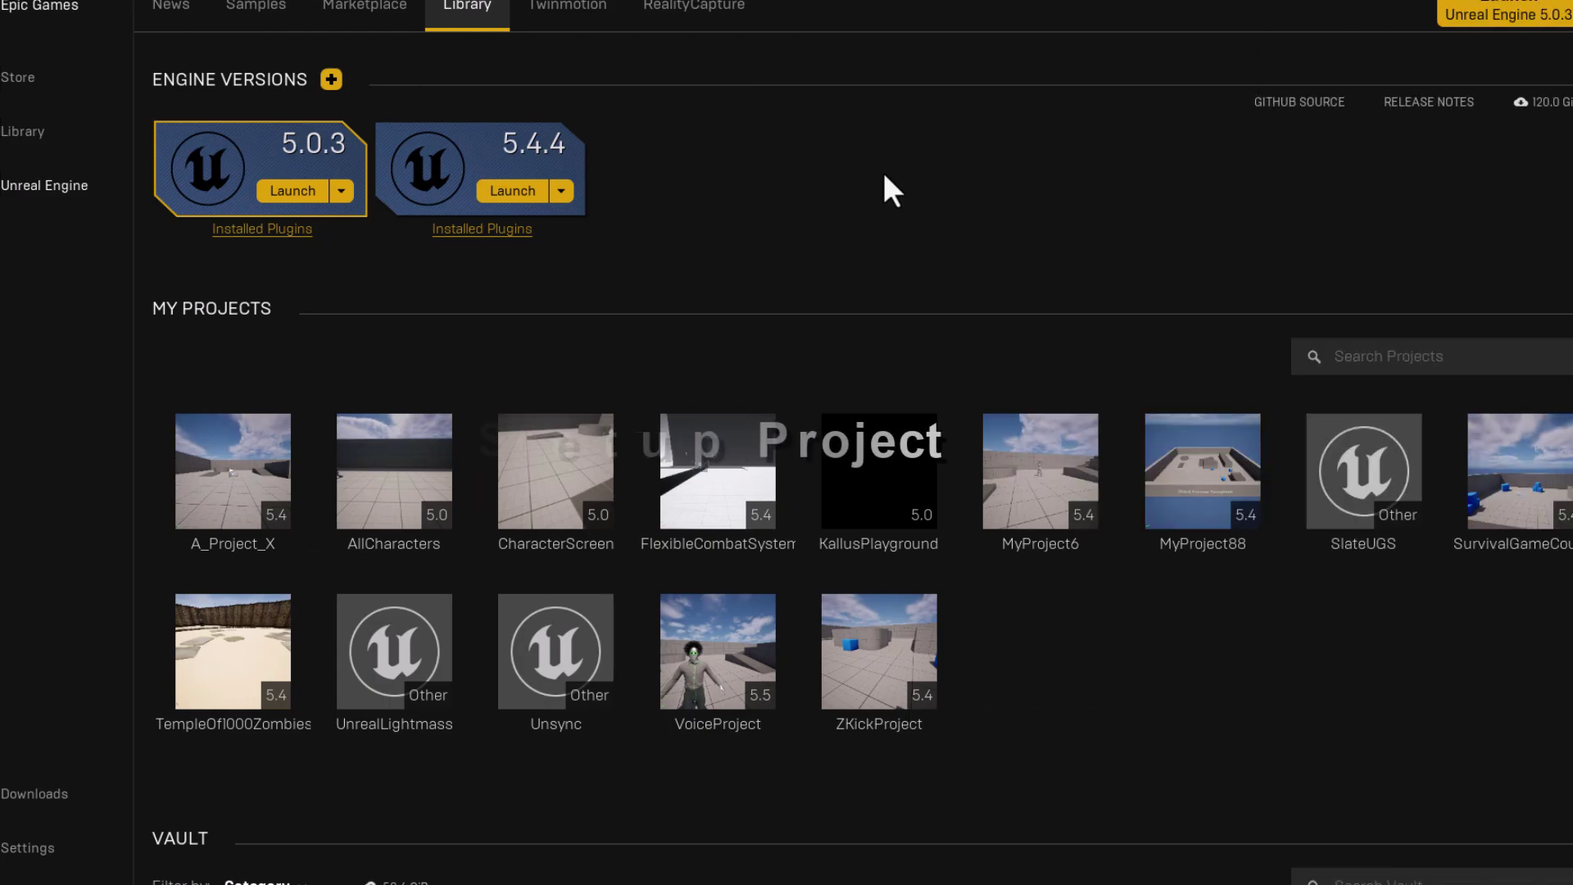
- Add an engine version slot for Unreal Engine 5.5.0 Preview and install it in the U:/ folder
click(332, 80)
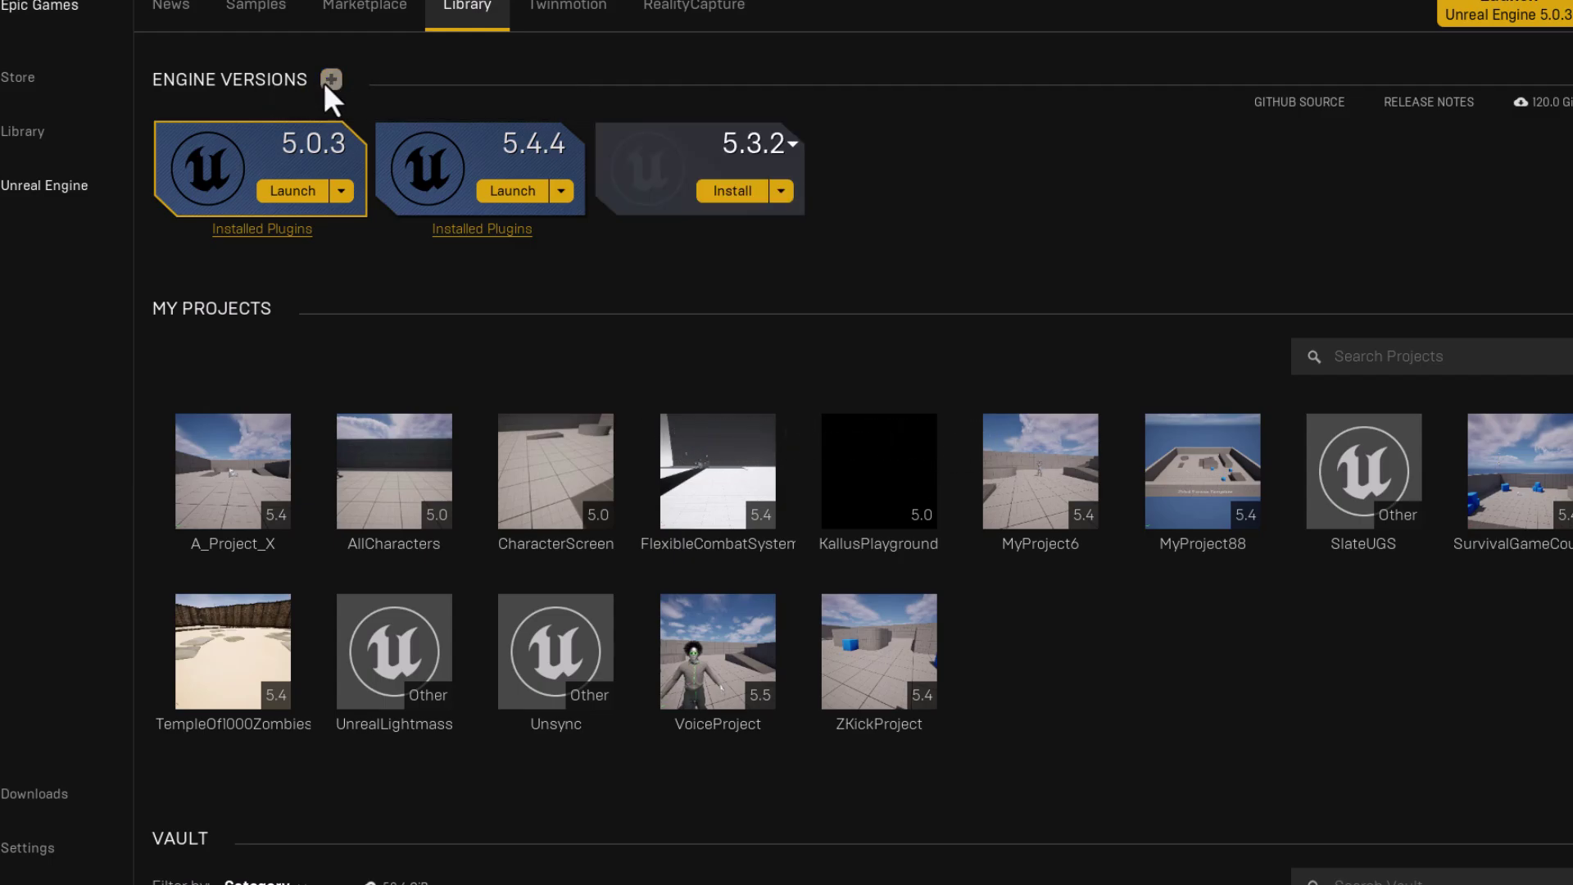
click(792, 144)
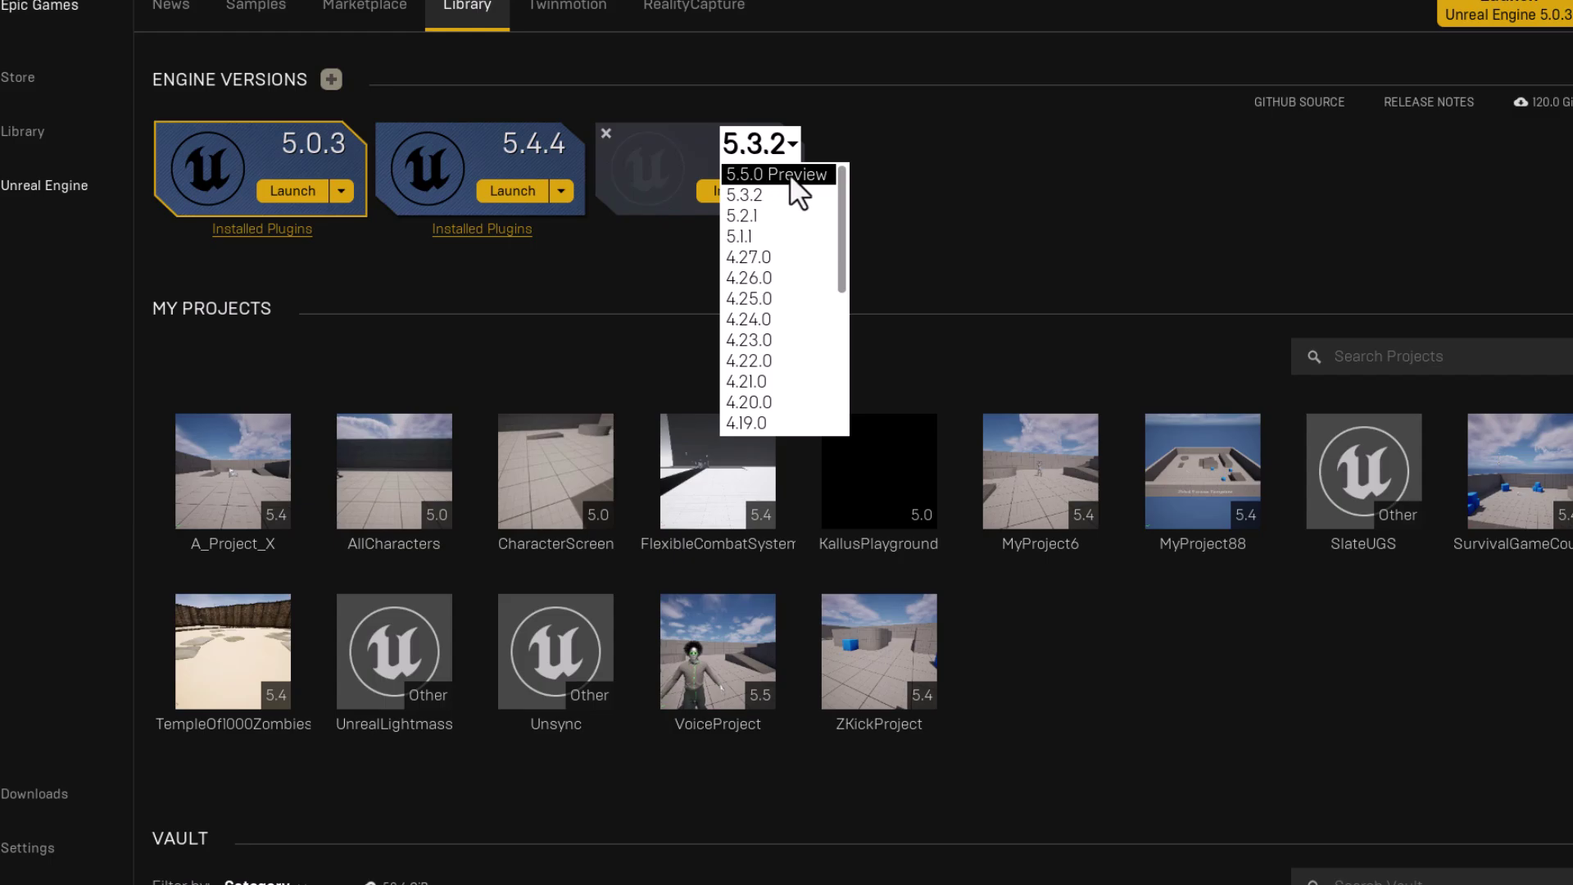
click(789, 174)
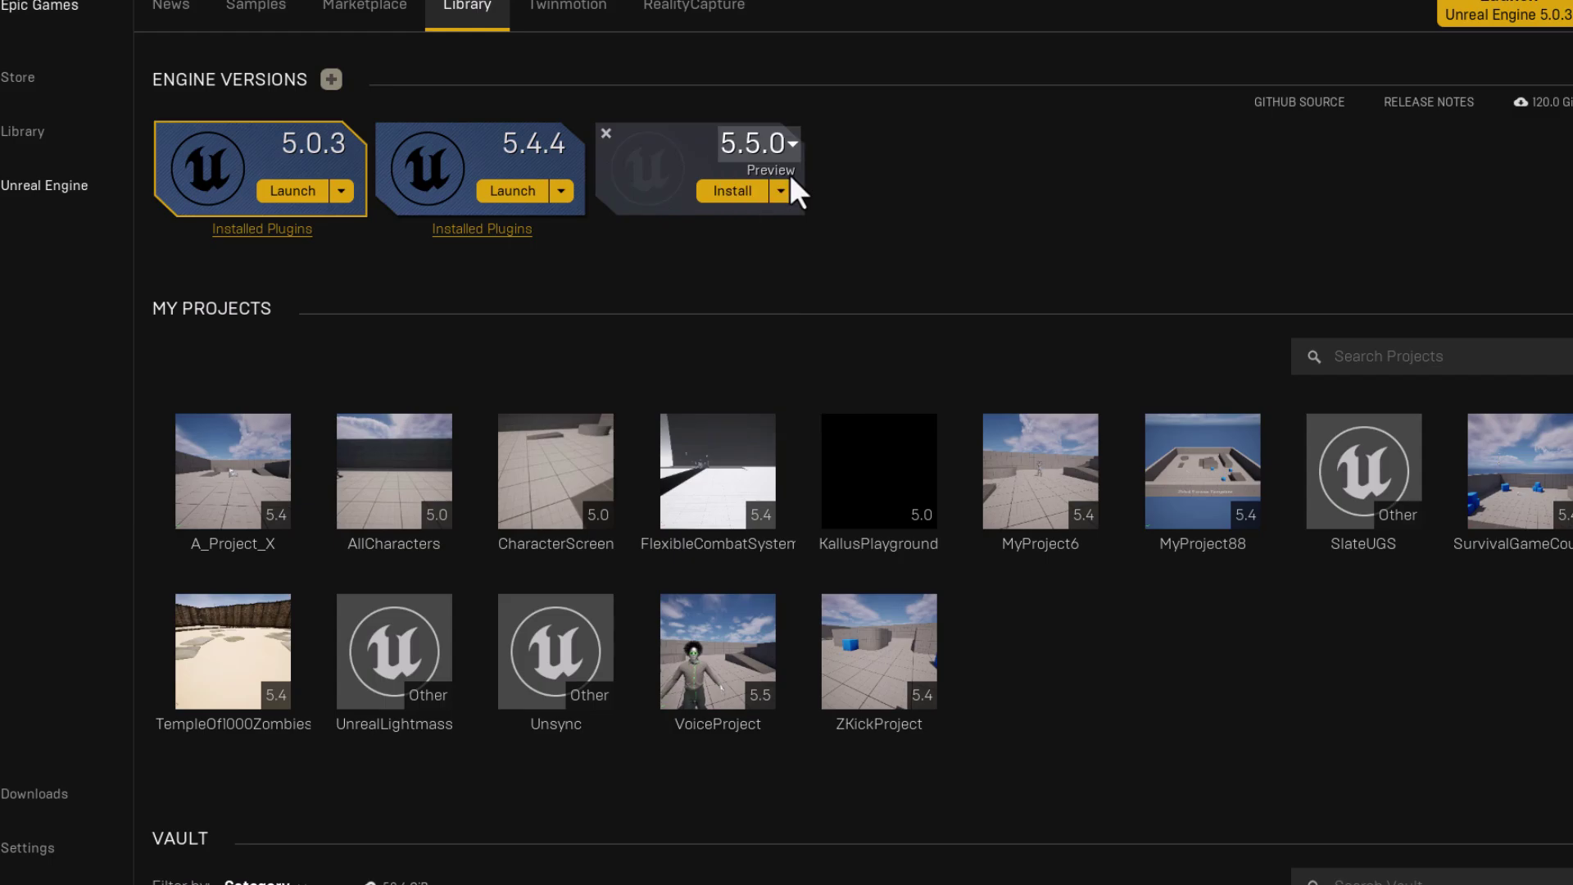
click(728, 197)
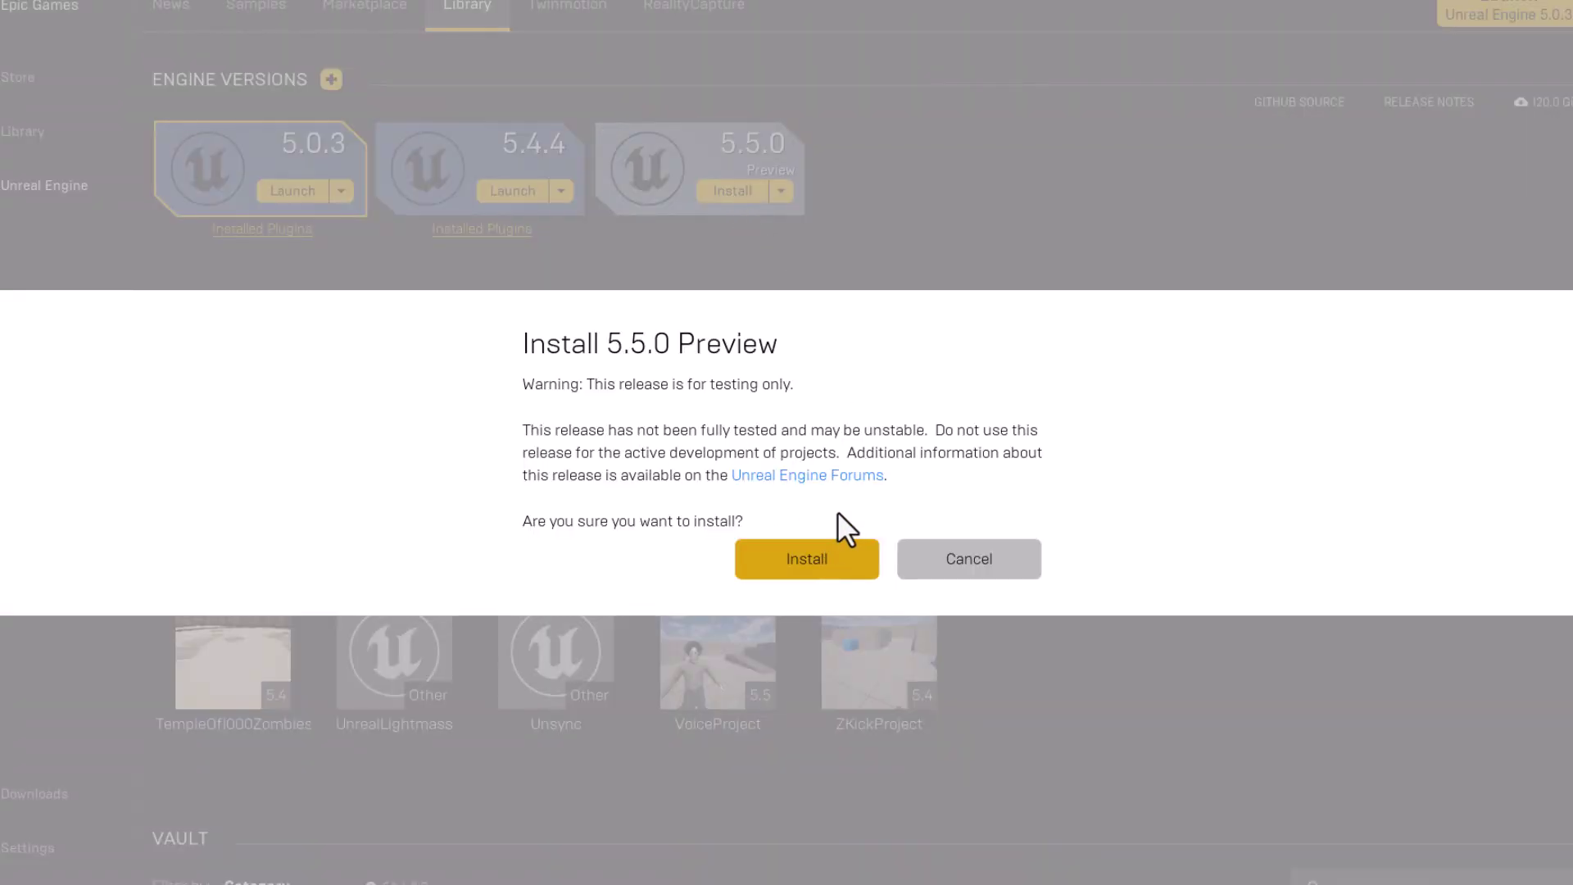
click(825, 571)
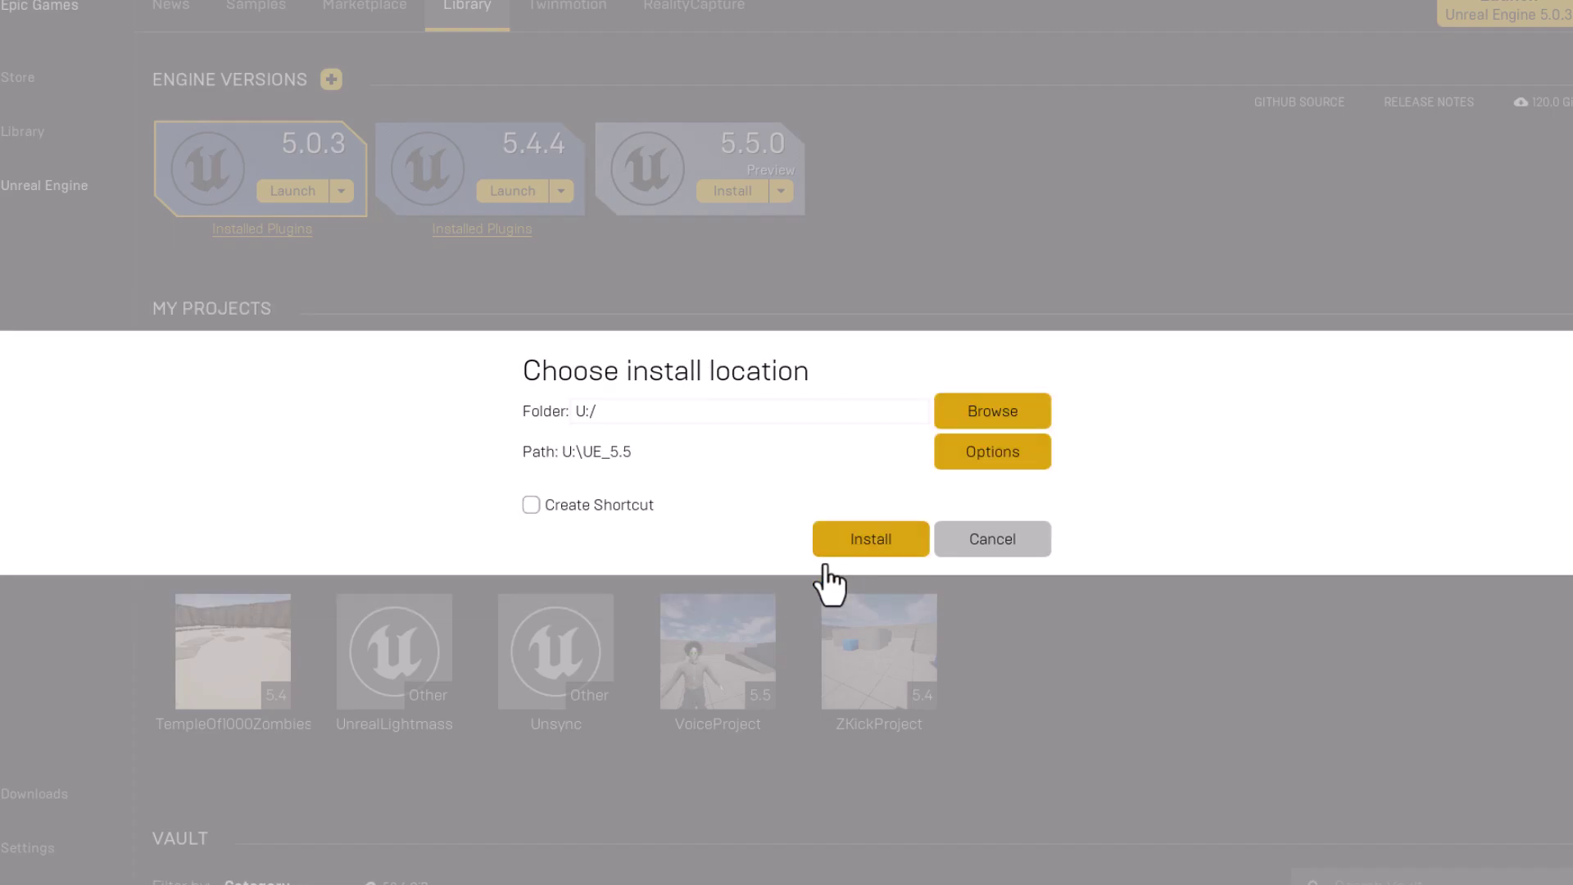
click(871, 539)
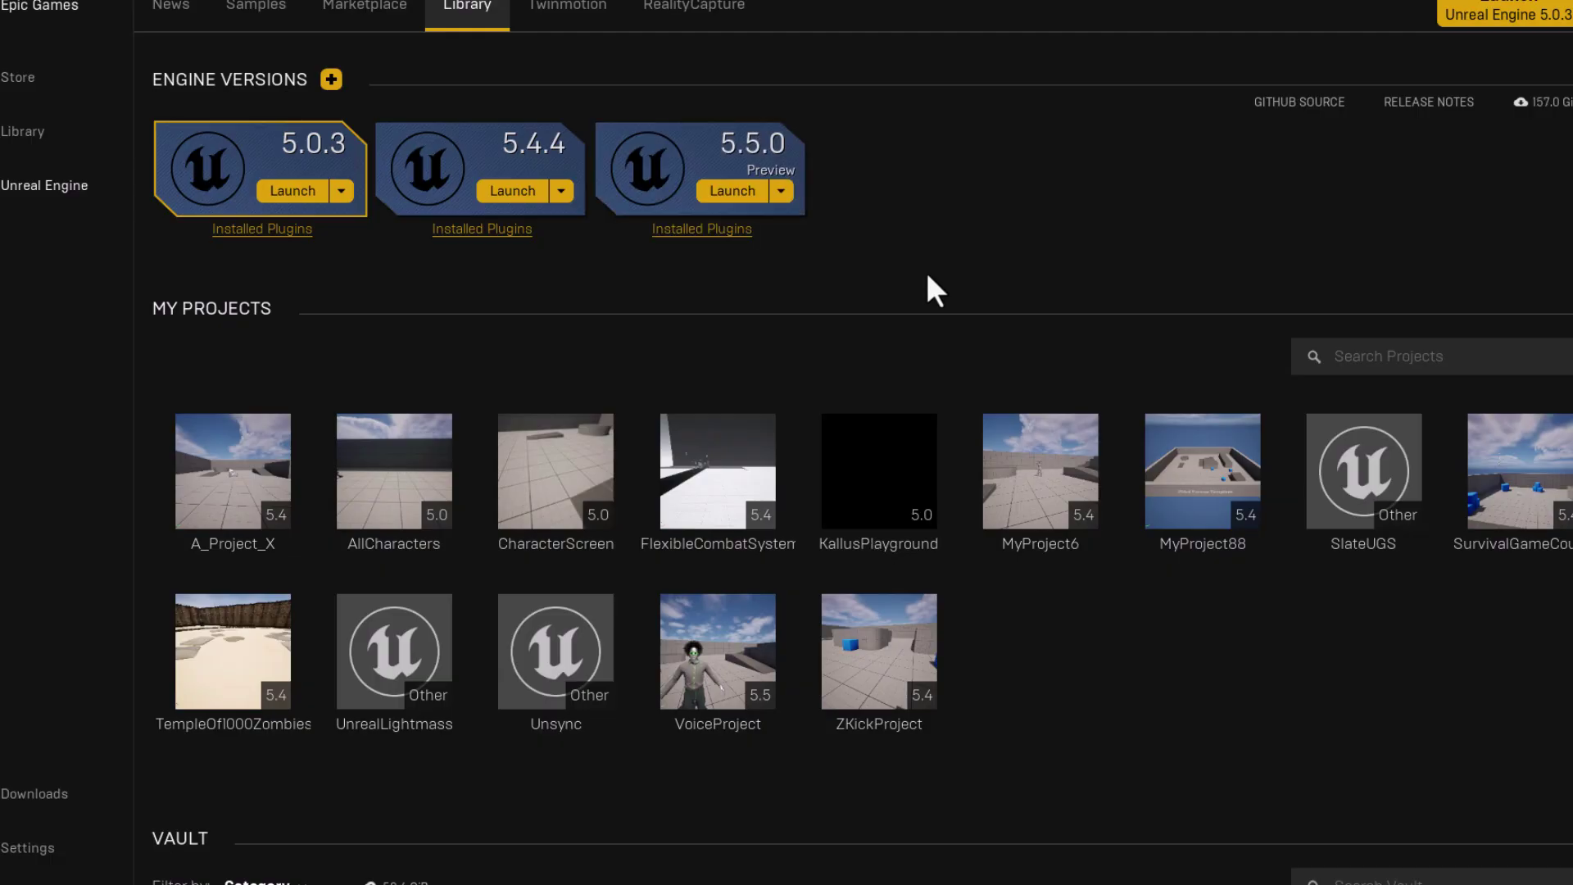
- Check the plugins installed for engine 5.5.0, and install the Marketplace's MetaHuman Plugin to the engine
click(727, 233)
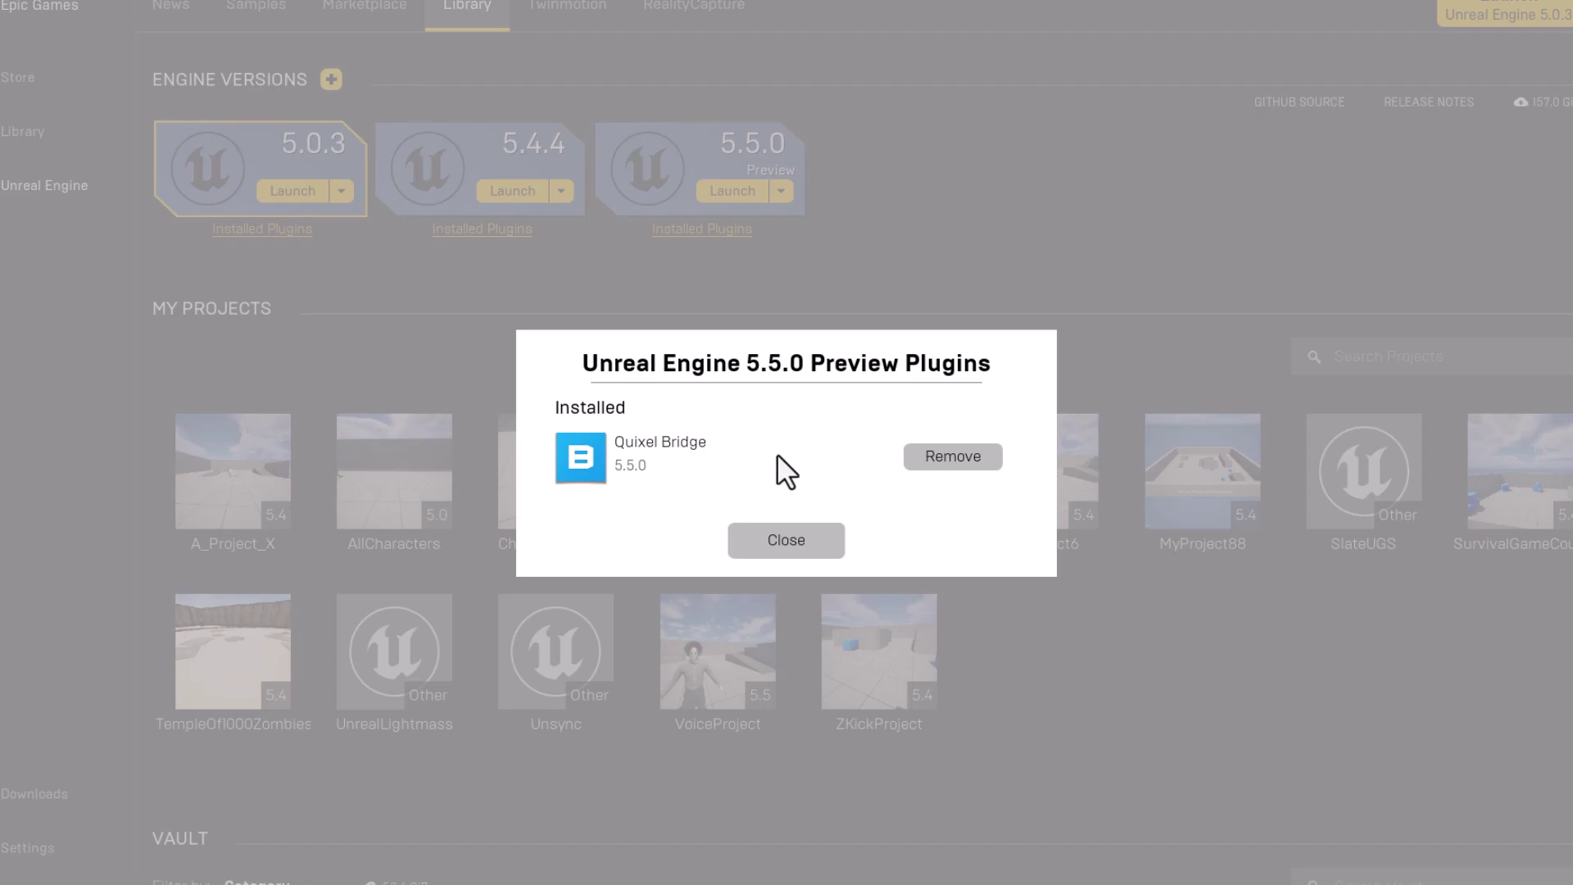
click(786, 541)
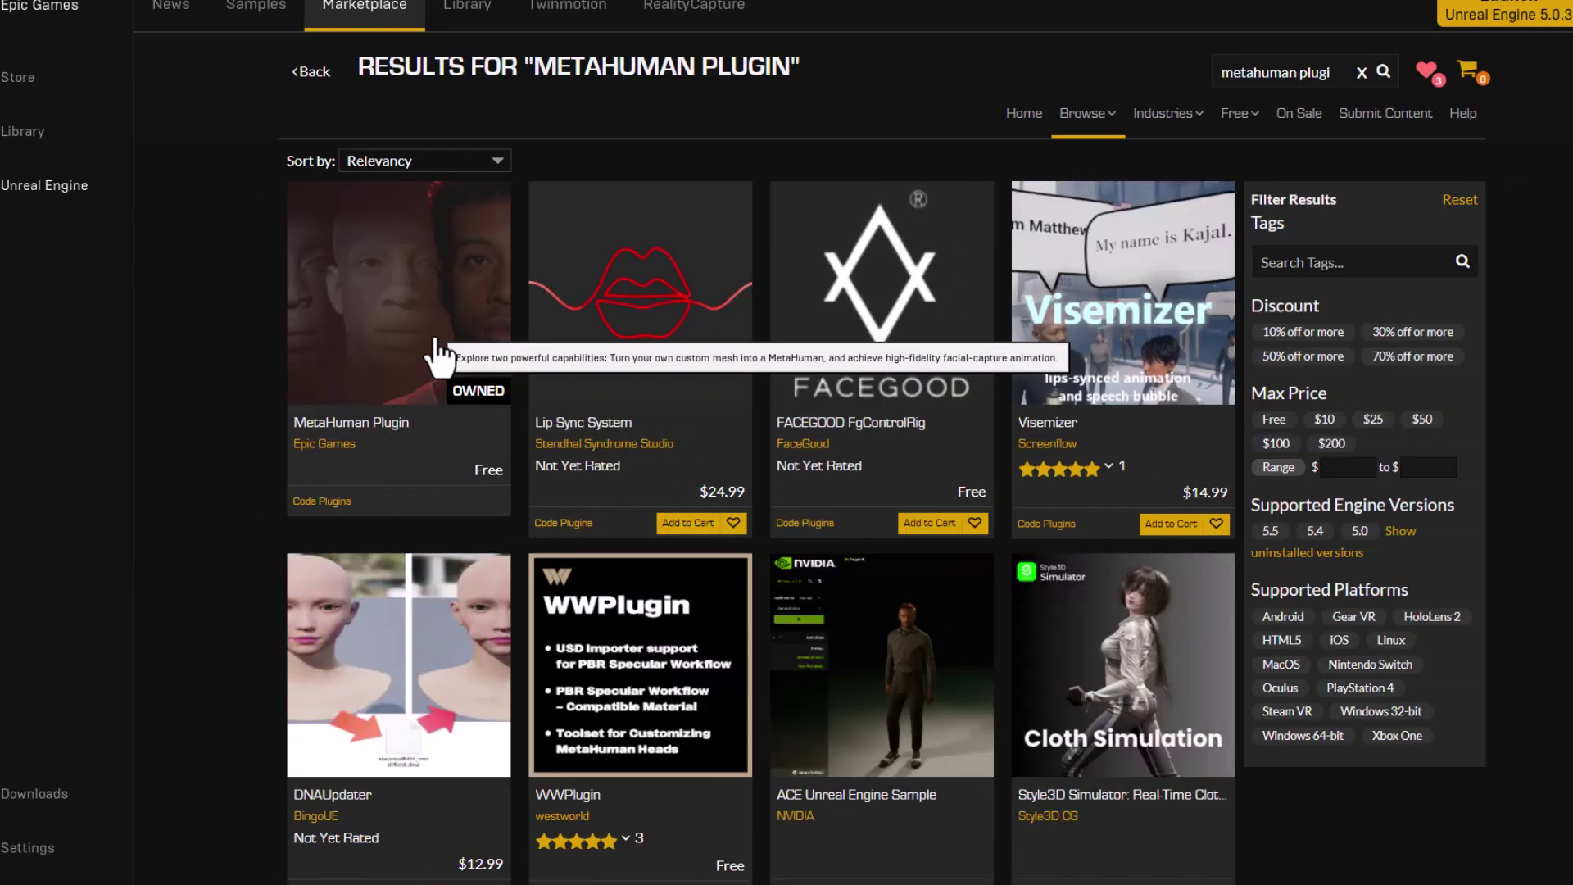
click(438, 352)
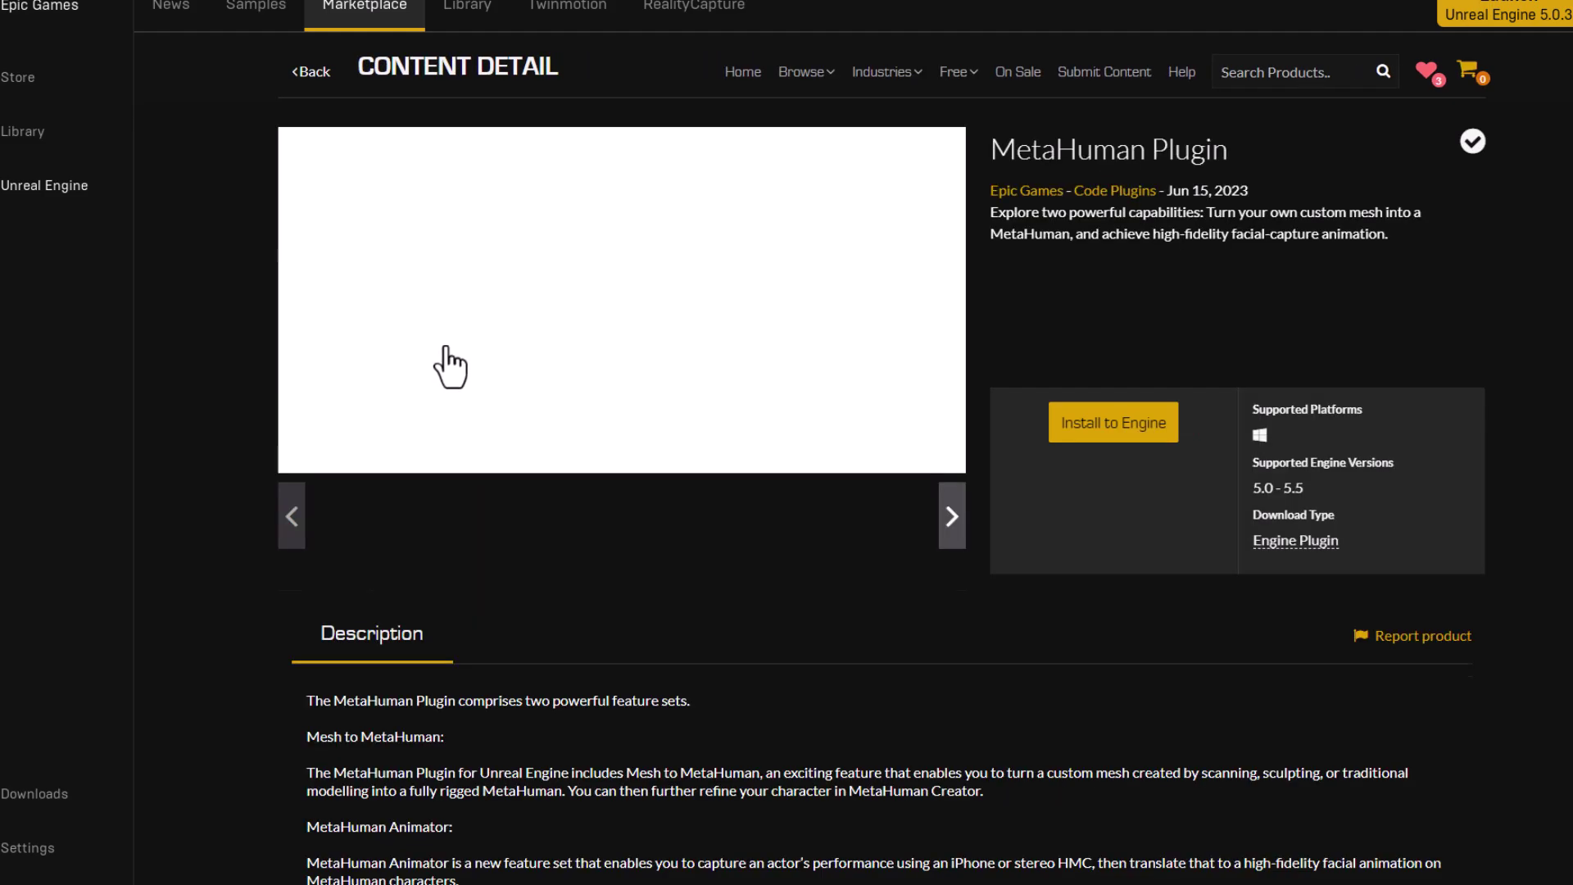
click(1112, 434)
click(997, 495)
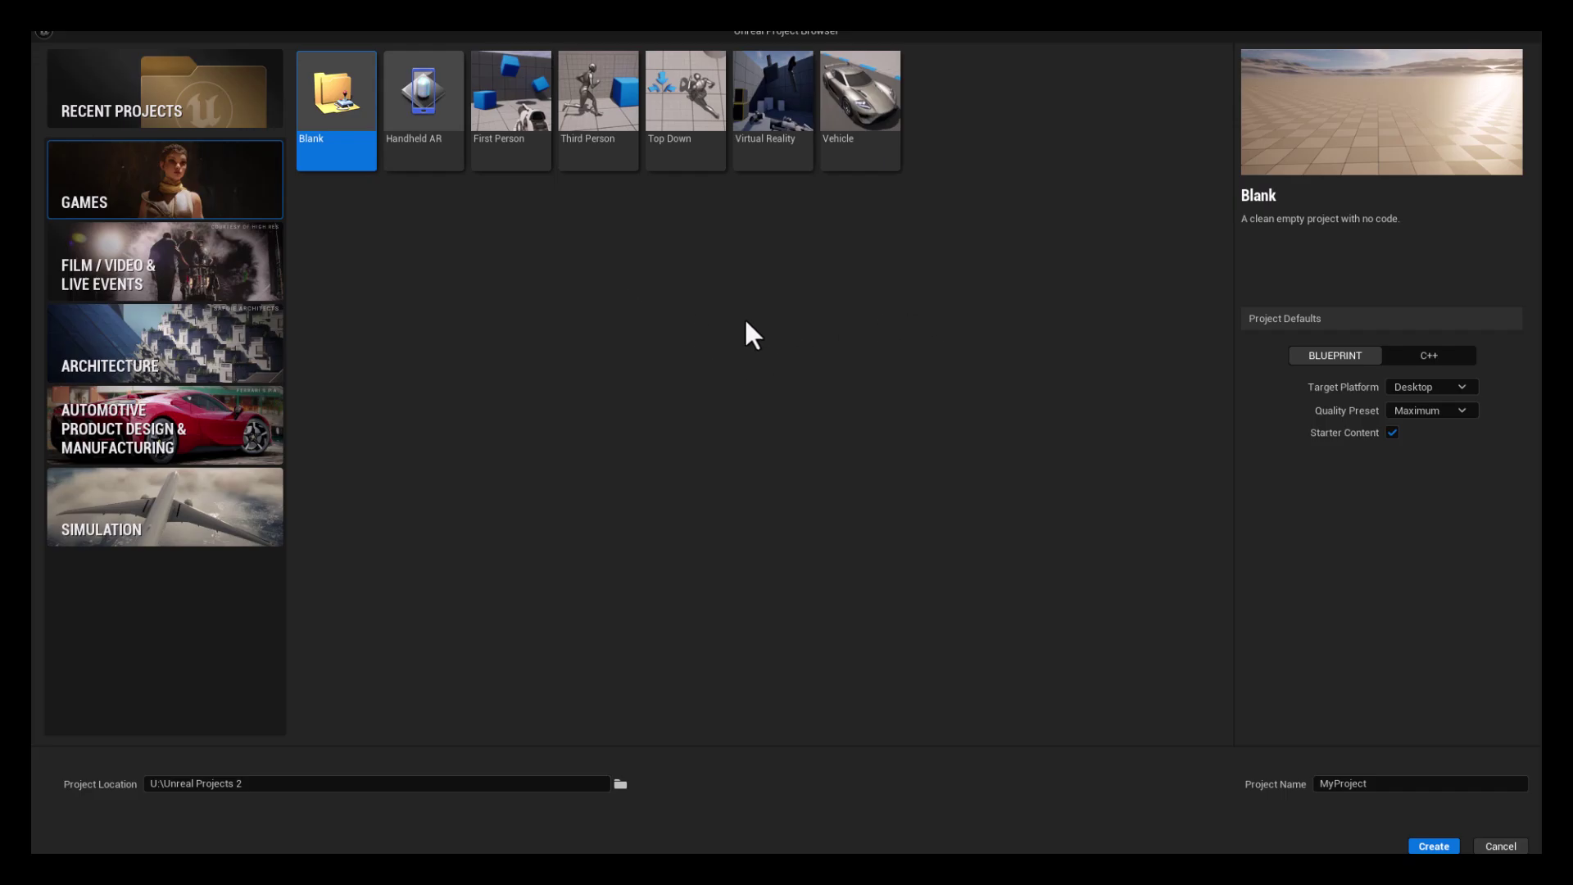
- Create a Third Person Blueprint project named MetaVoiceProject
click(604, 139)
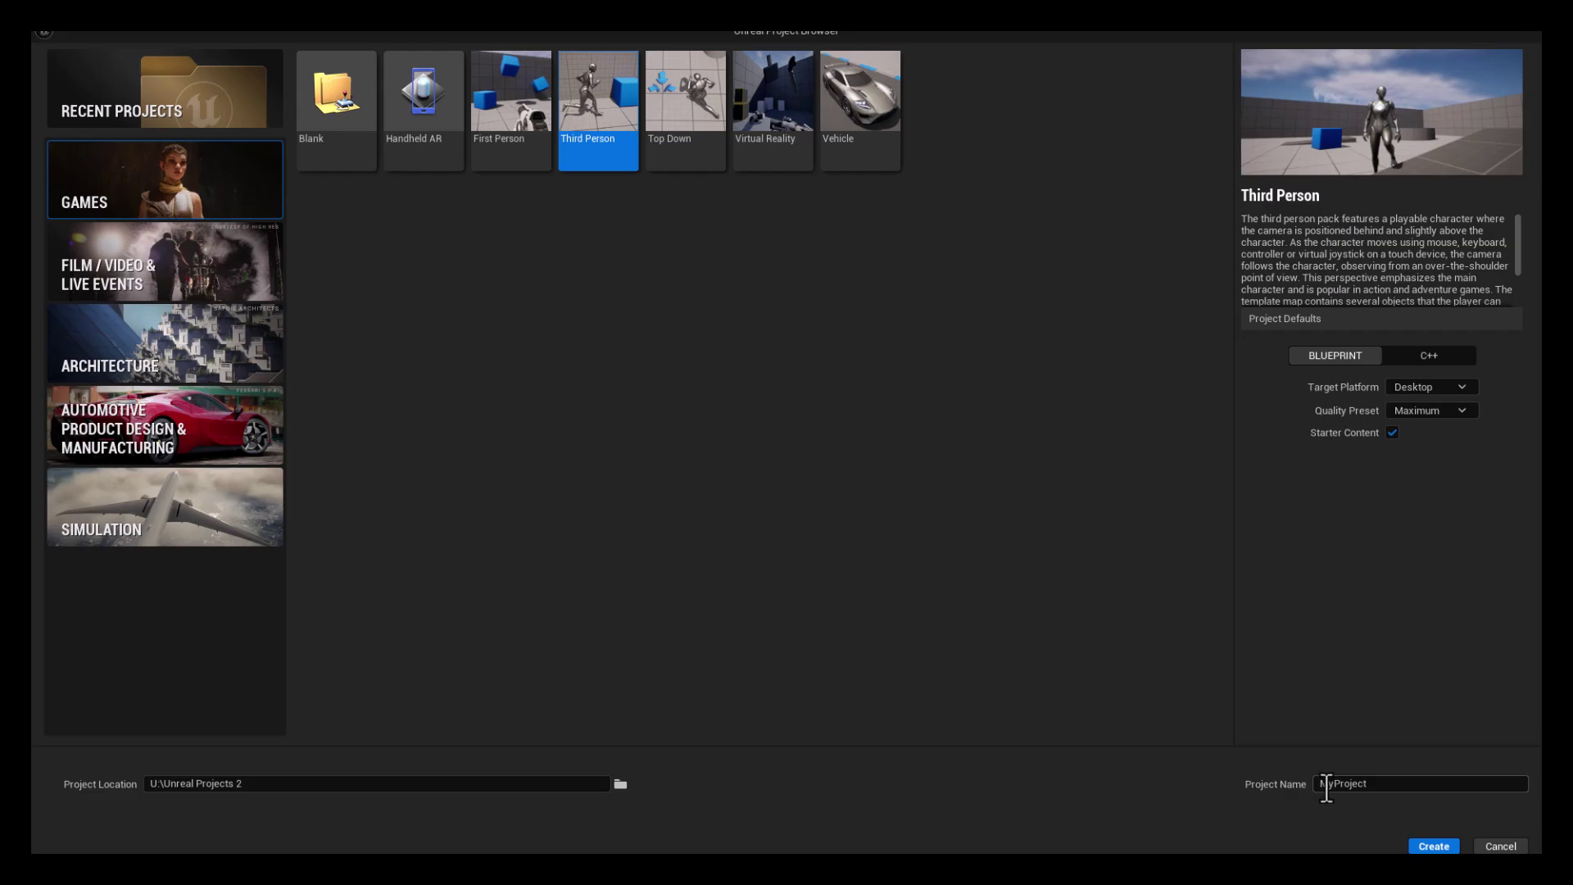
drag(1335, 784, 1303, 785)
text(MetaVoice)
click(1454, 849)
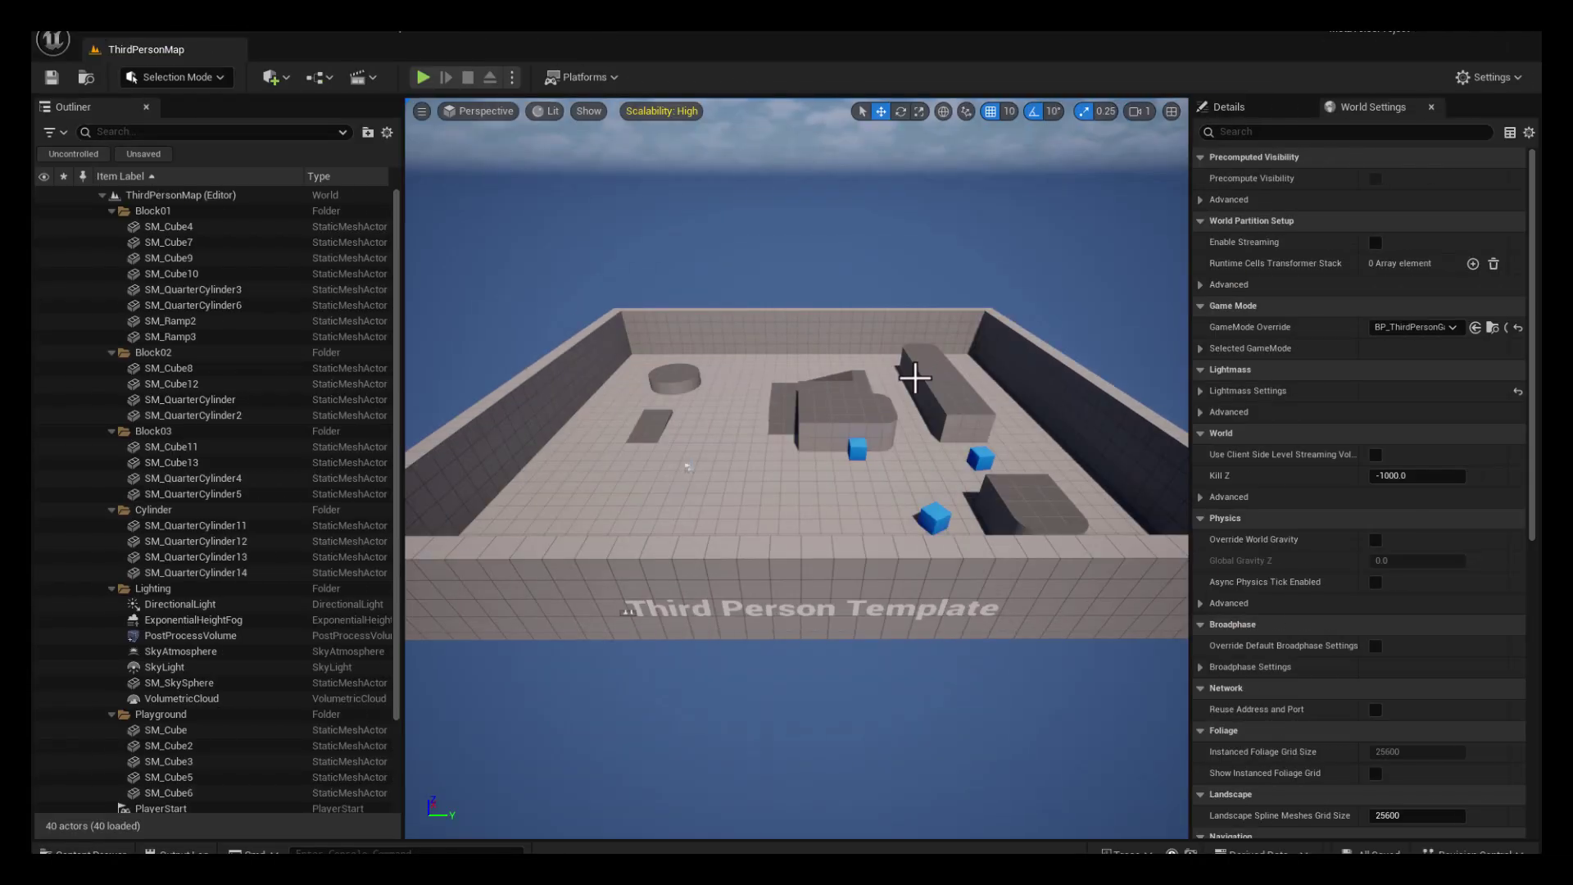
- Find the MetaHuman plugin in the project's plugin list, enable it despite its experimental status, and close the list
click(128, 32)
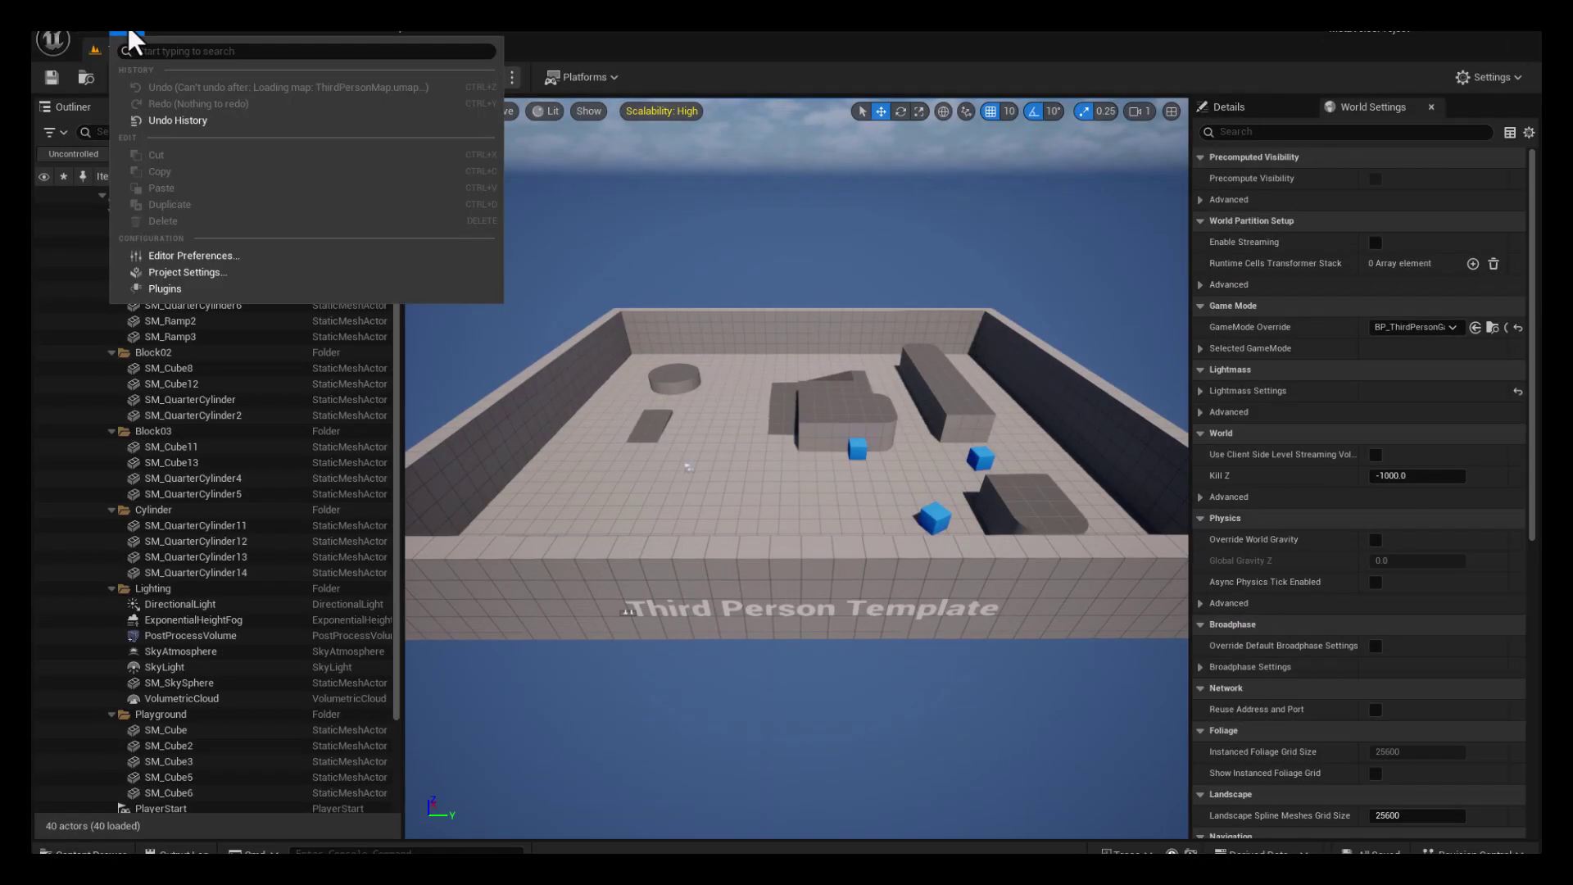
click(208, 291)
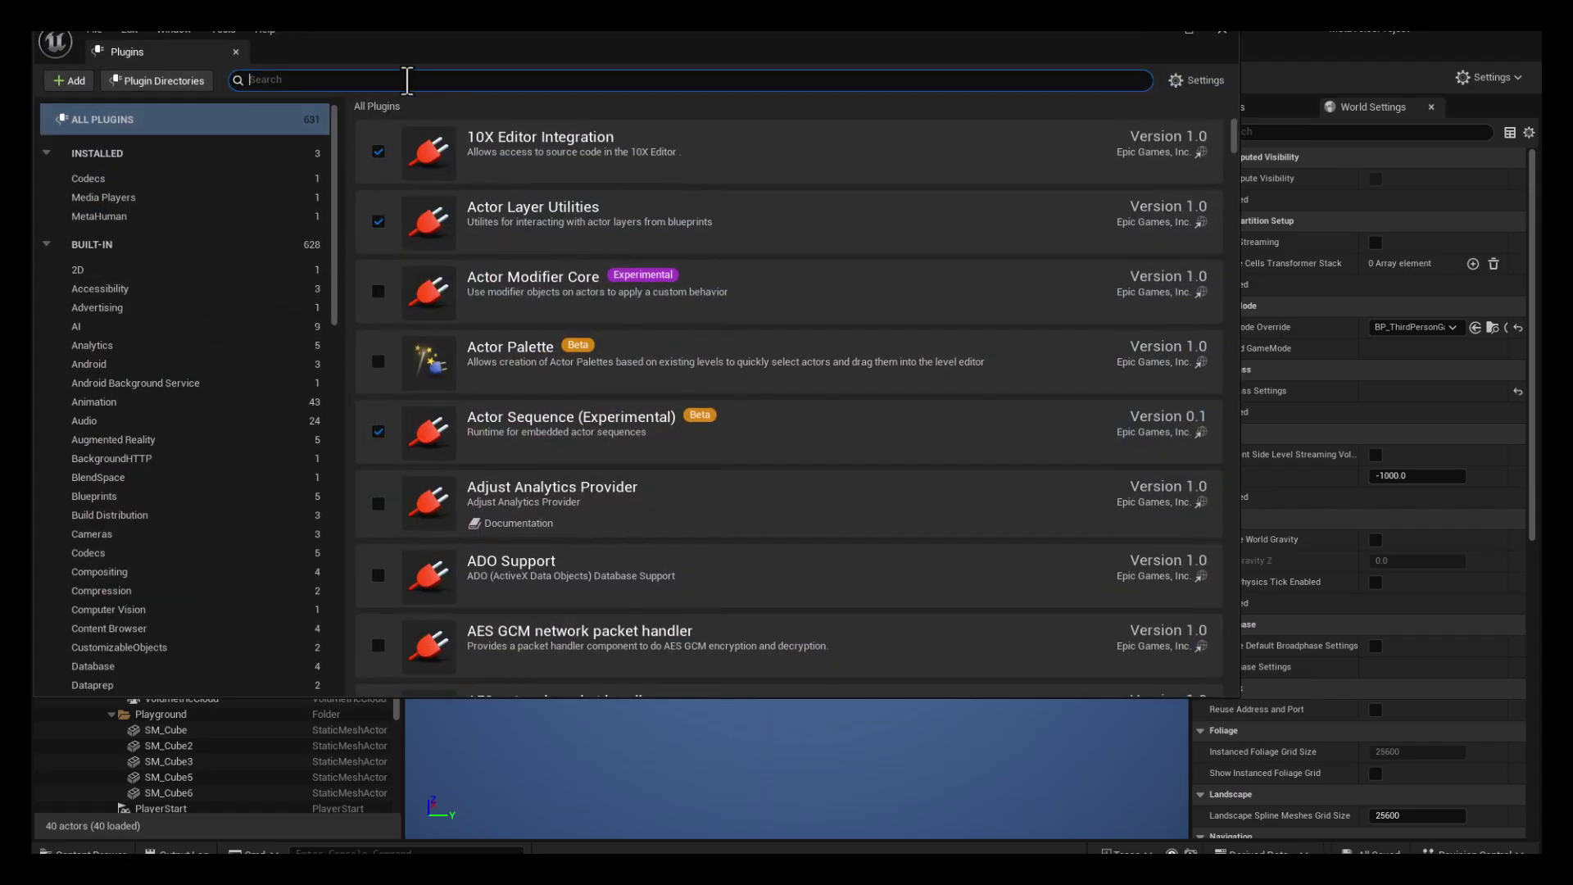
text(mneta)
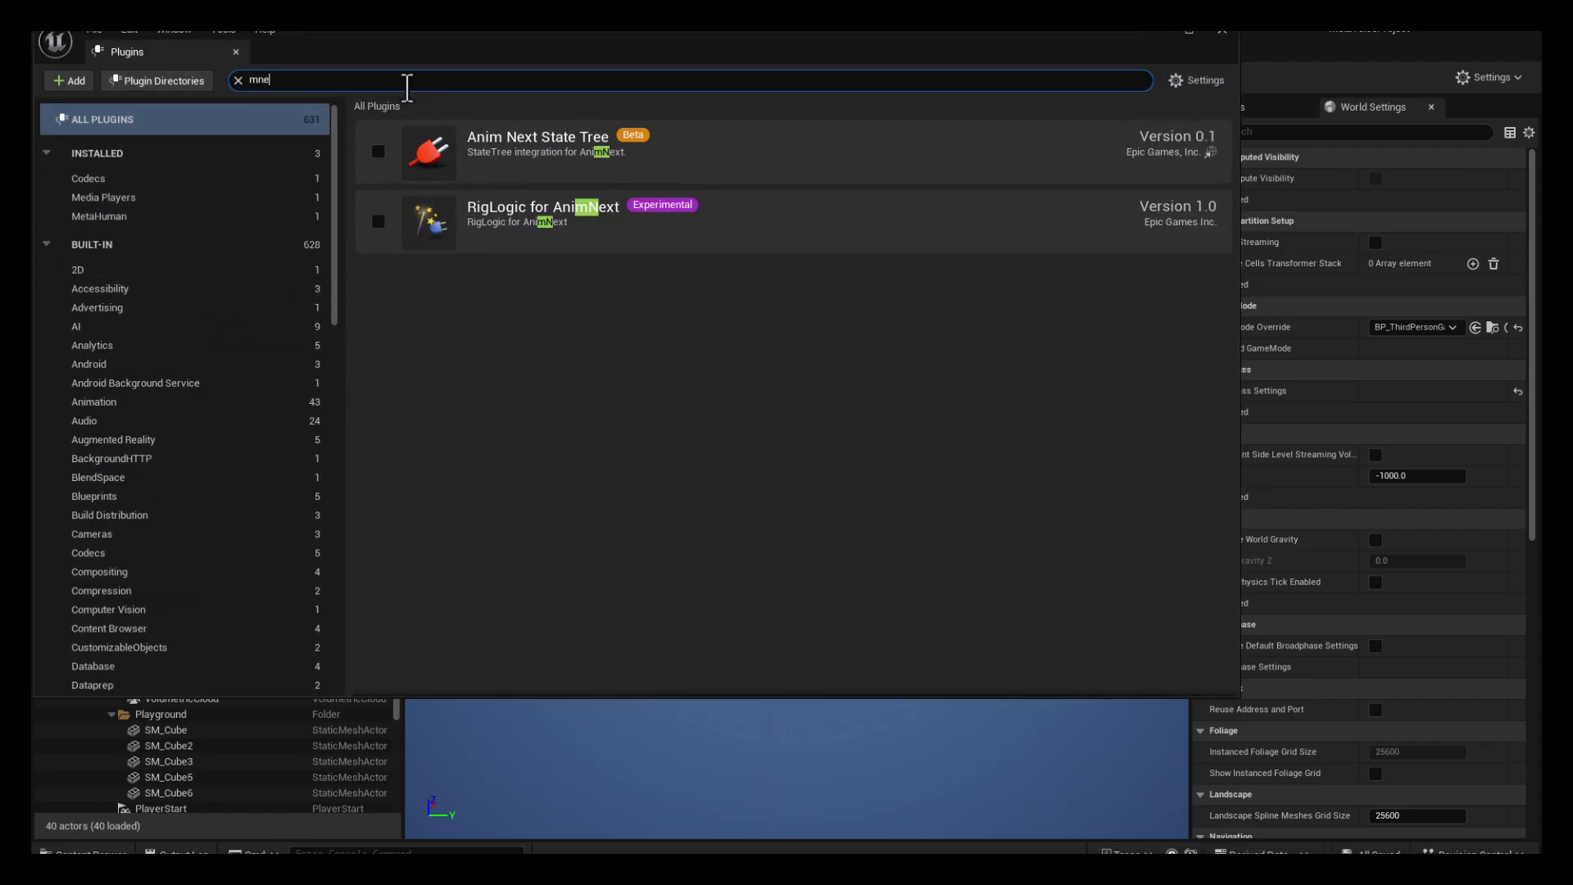
key(BackSpace)
key(BackSpace)
key(BackSpace)
key(BackSpace)
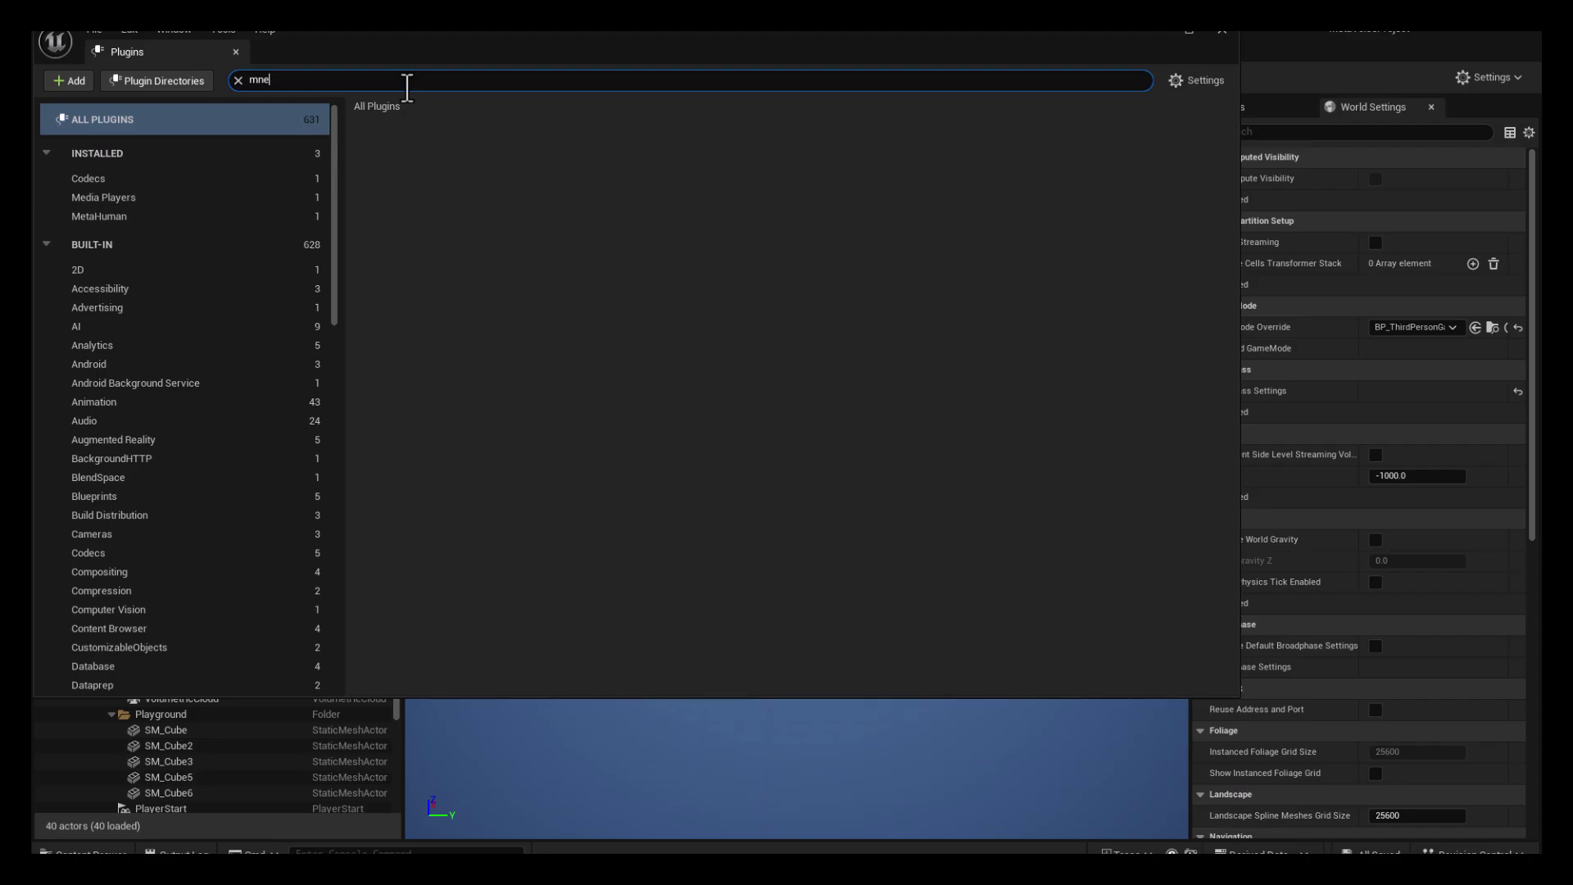
text(eta)
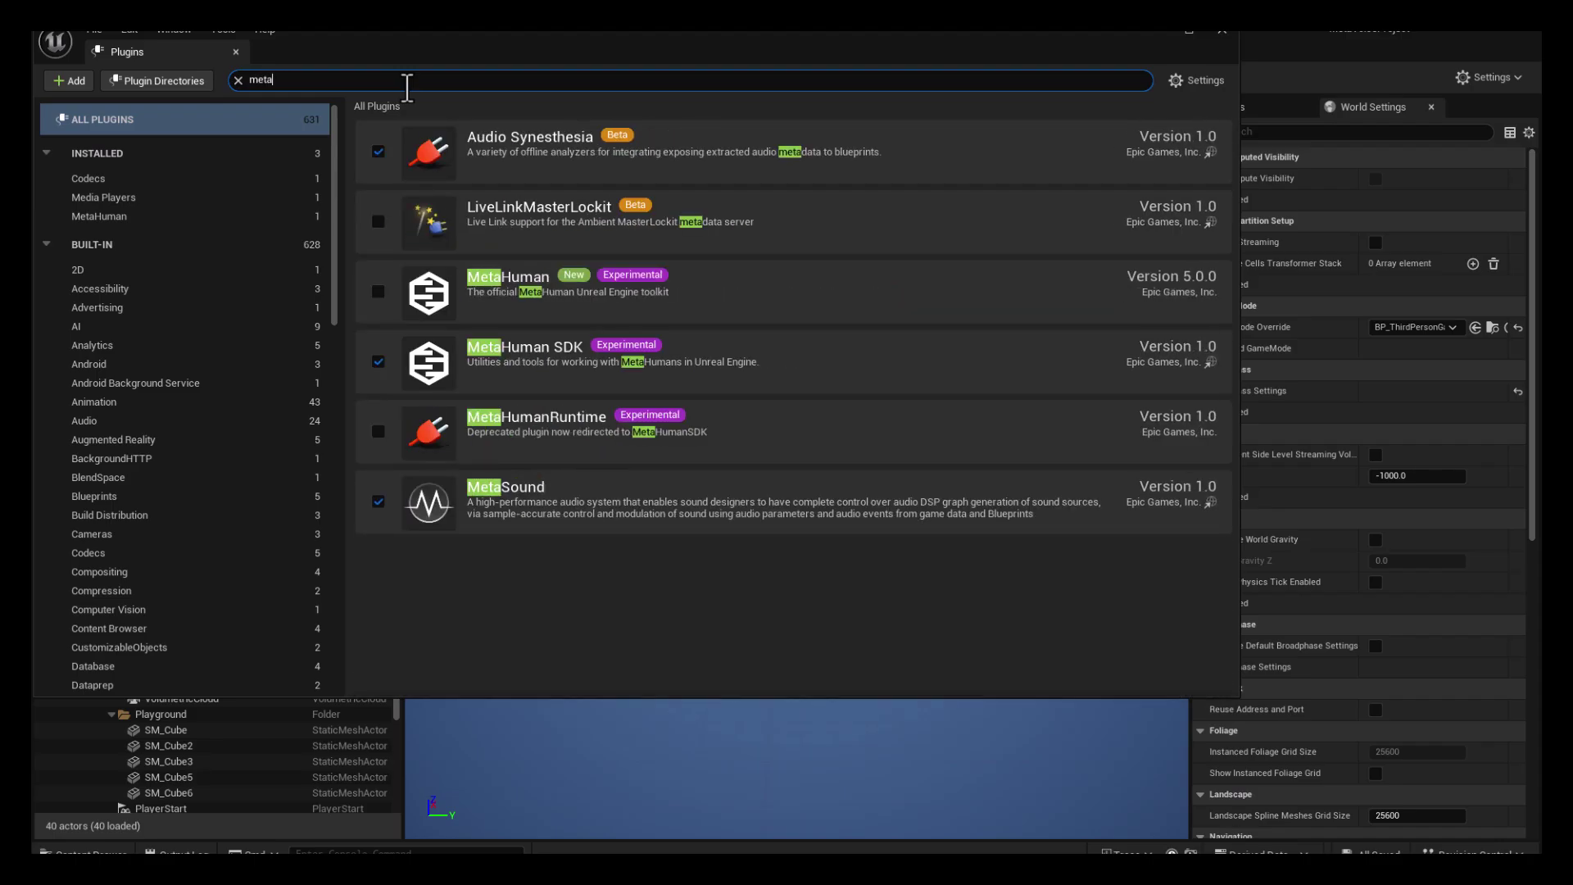
text(hum)
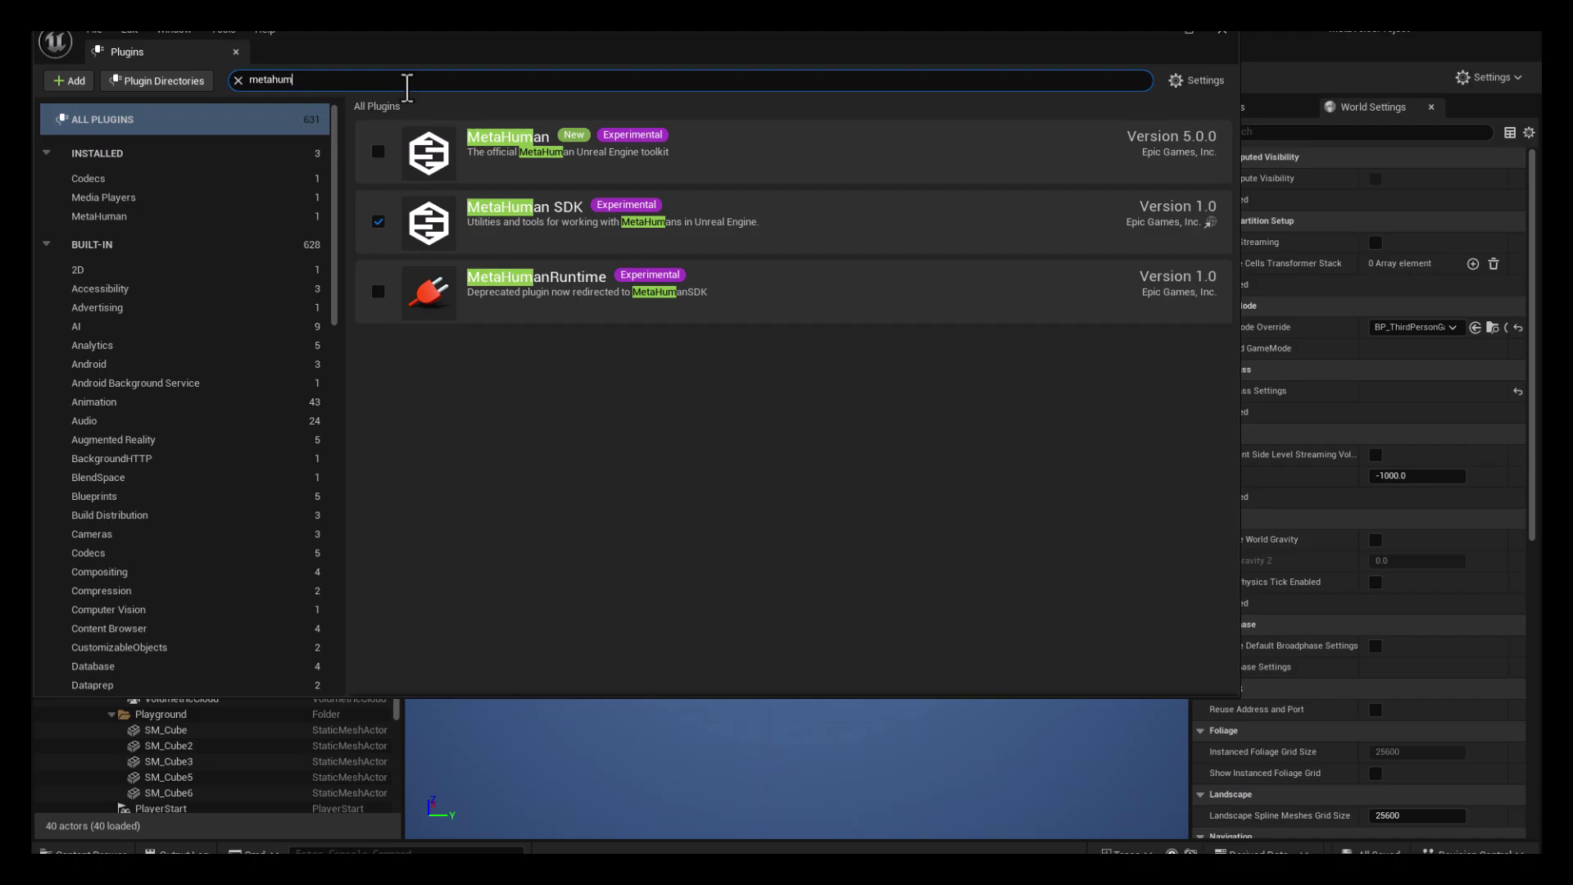
click(377, 154)
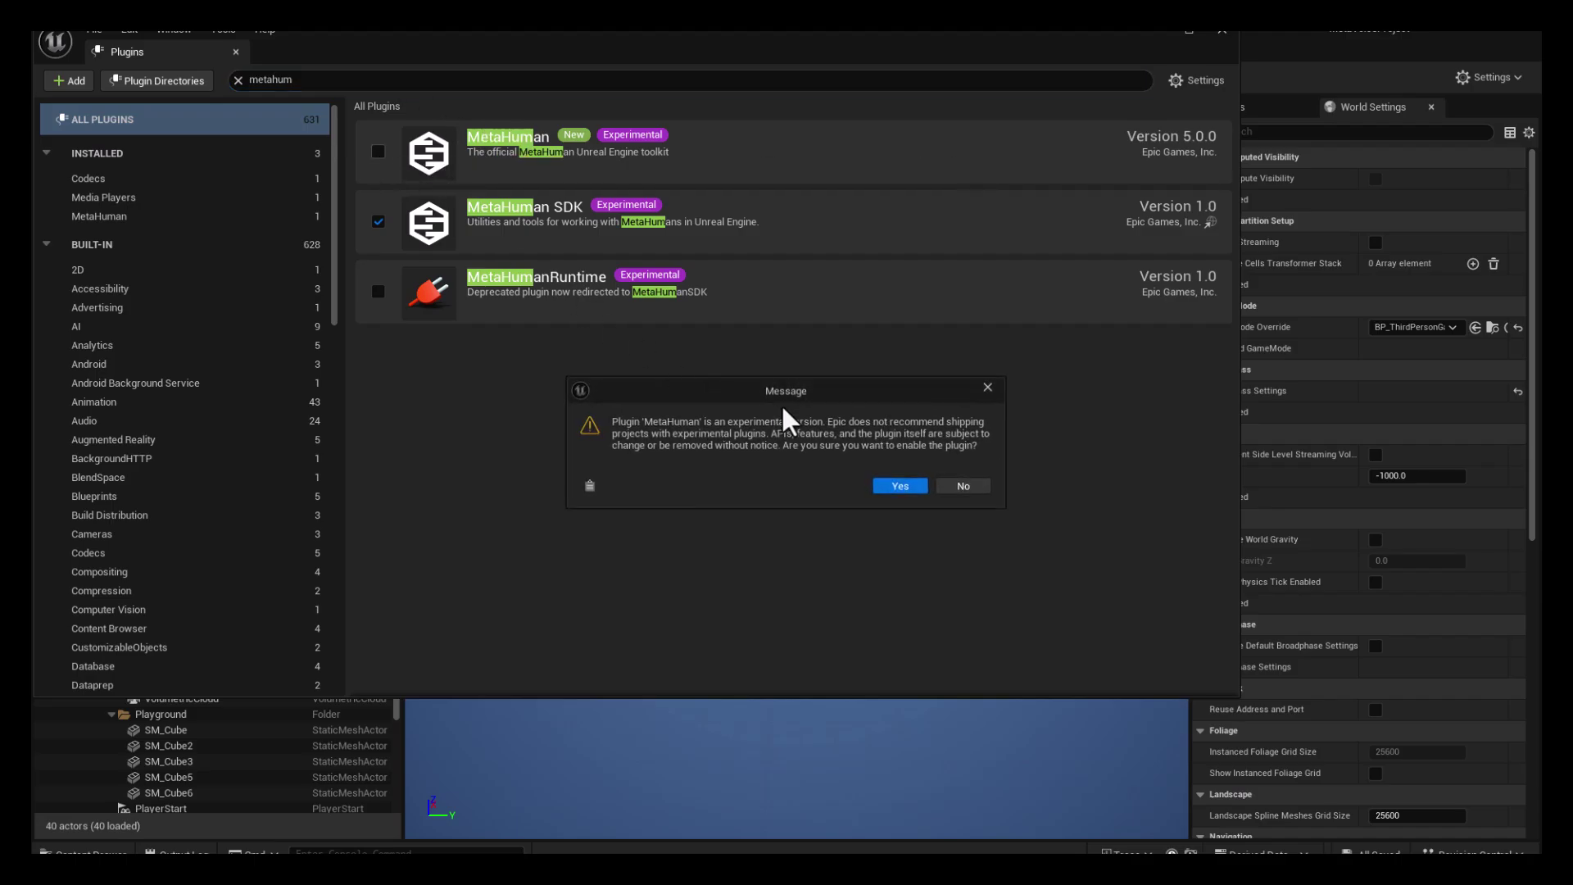
click(897, 486)
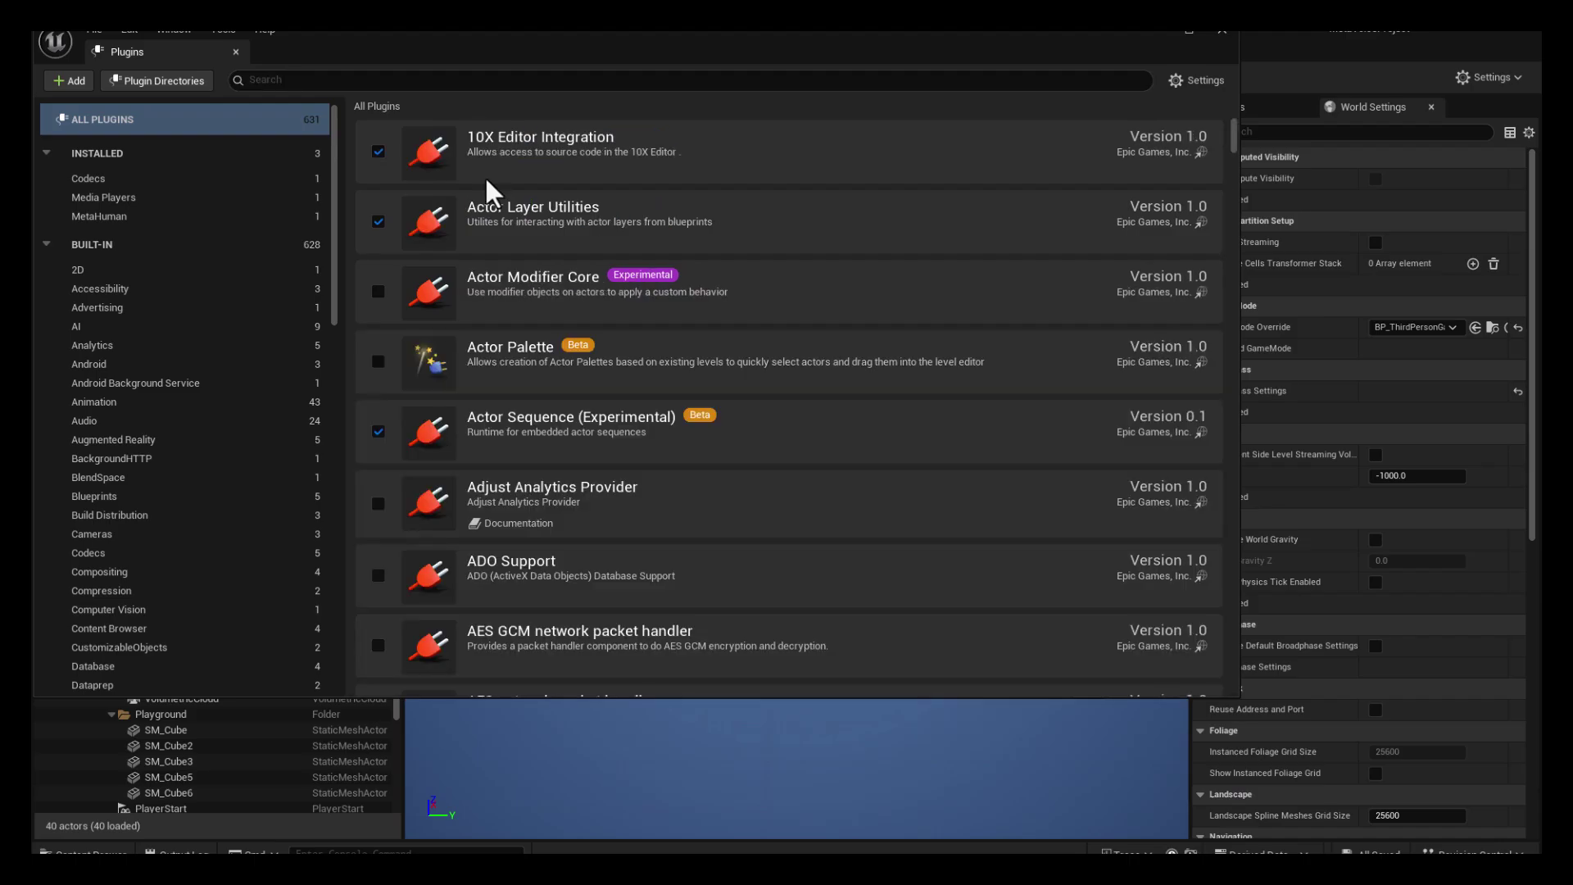
click(236, 52)
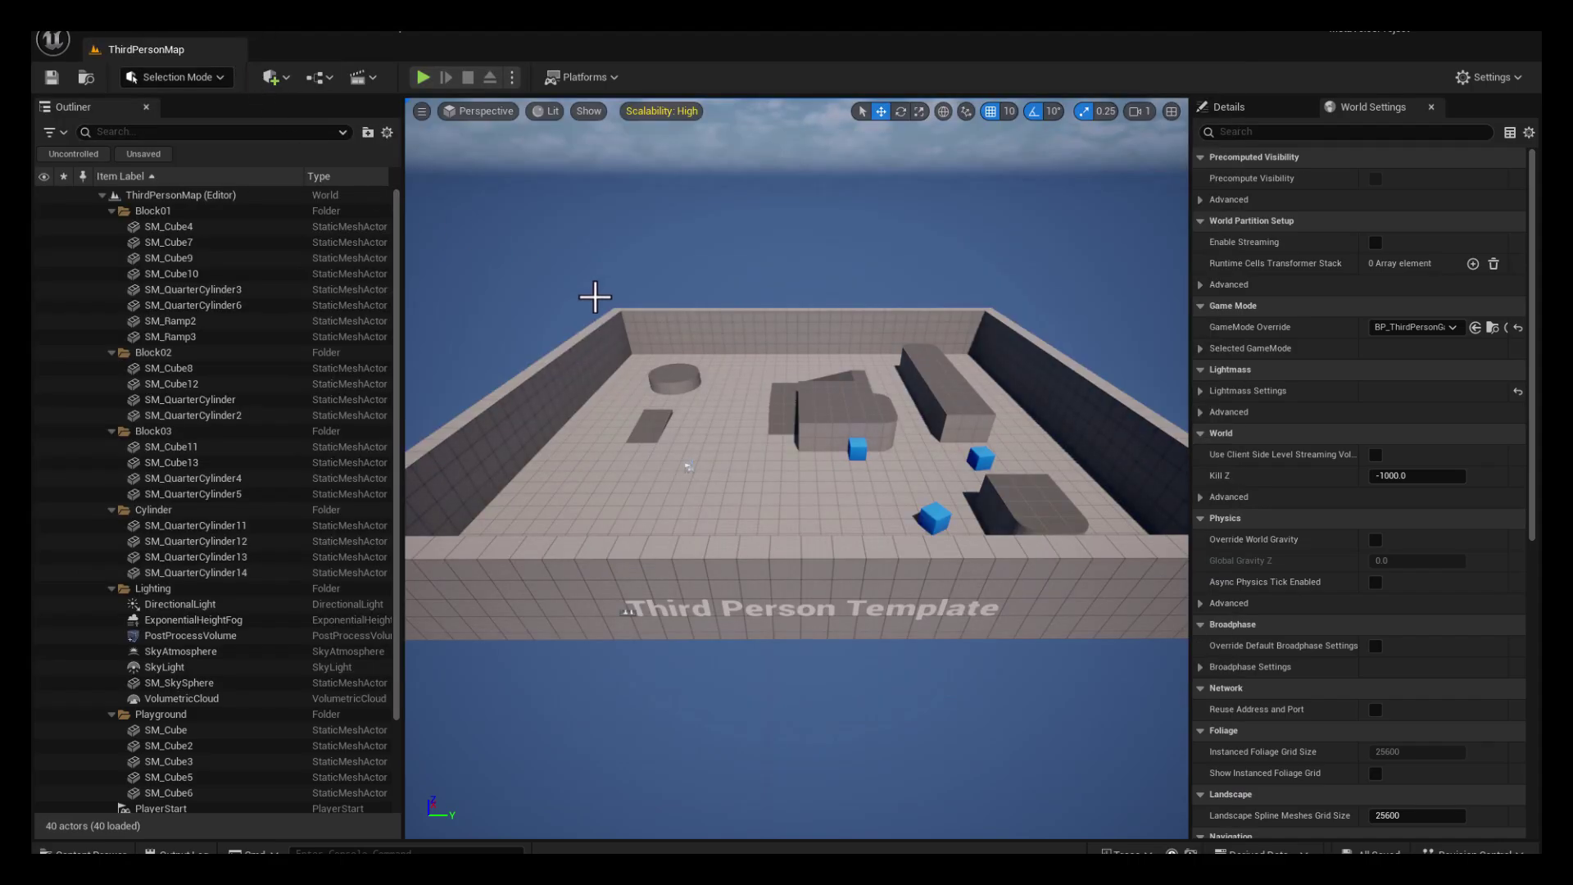
- Check the MetaHuman Animator asset types offered for creation in the project's Content folder
click(90, 852)
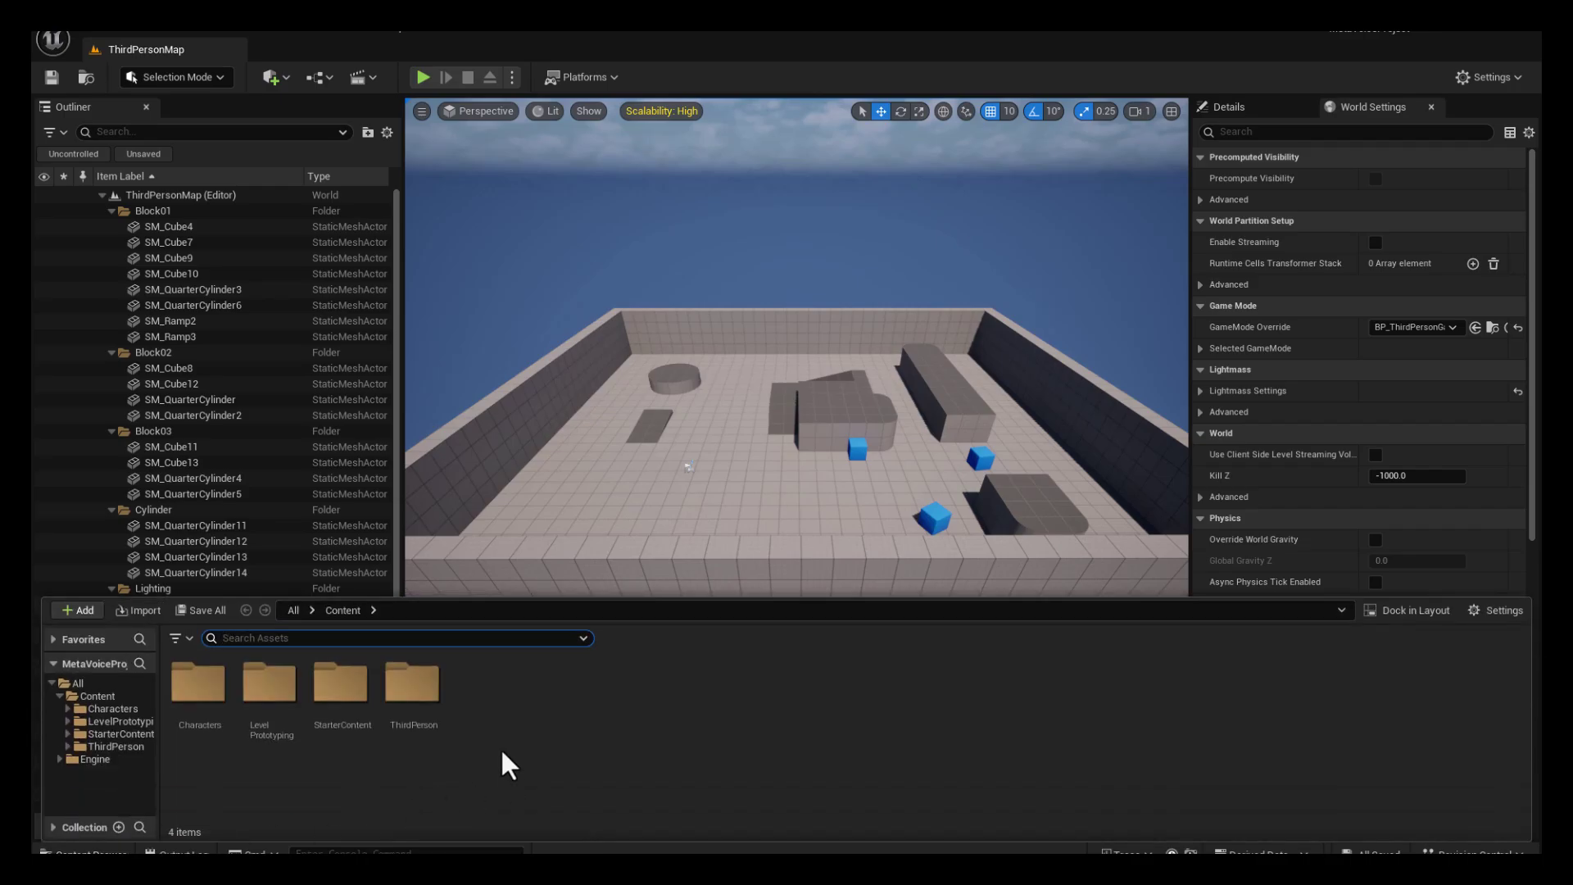
right_click(499, 709)
mouse_move(513, 703)
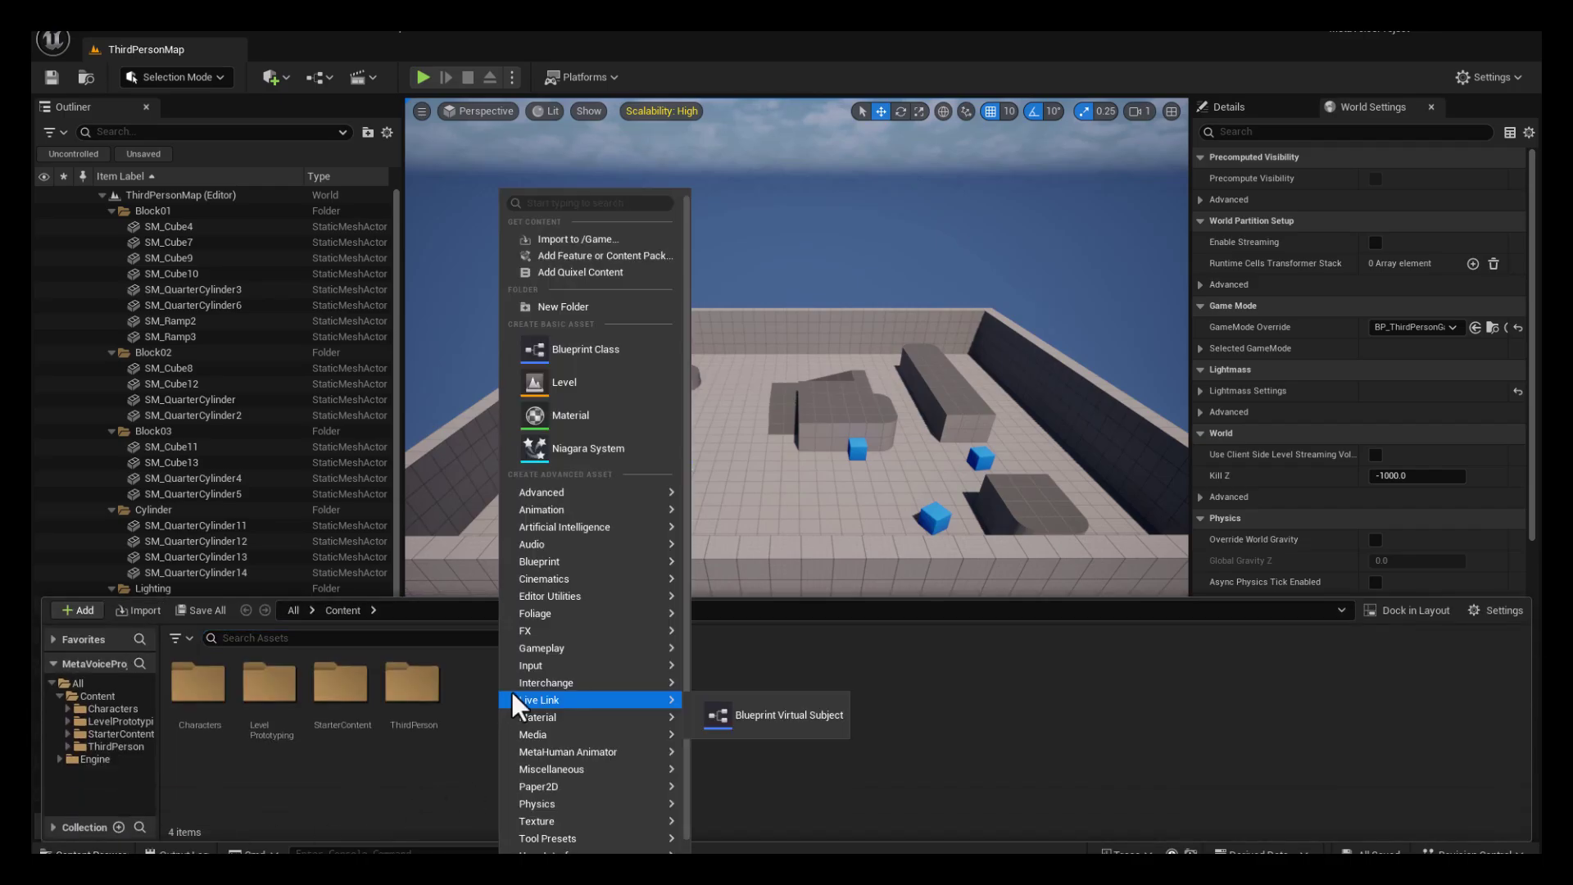
mouse_move(622, 758)
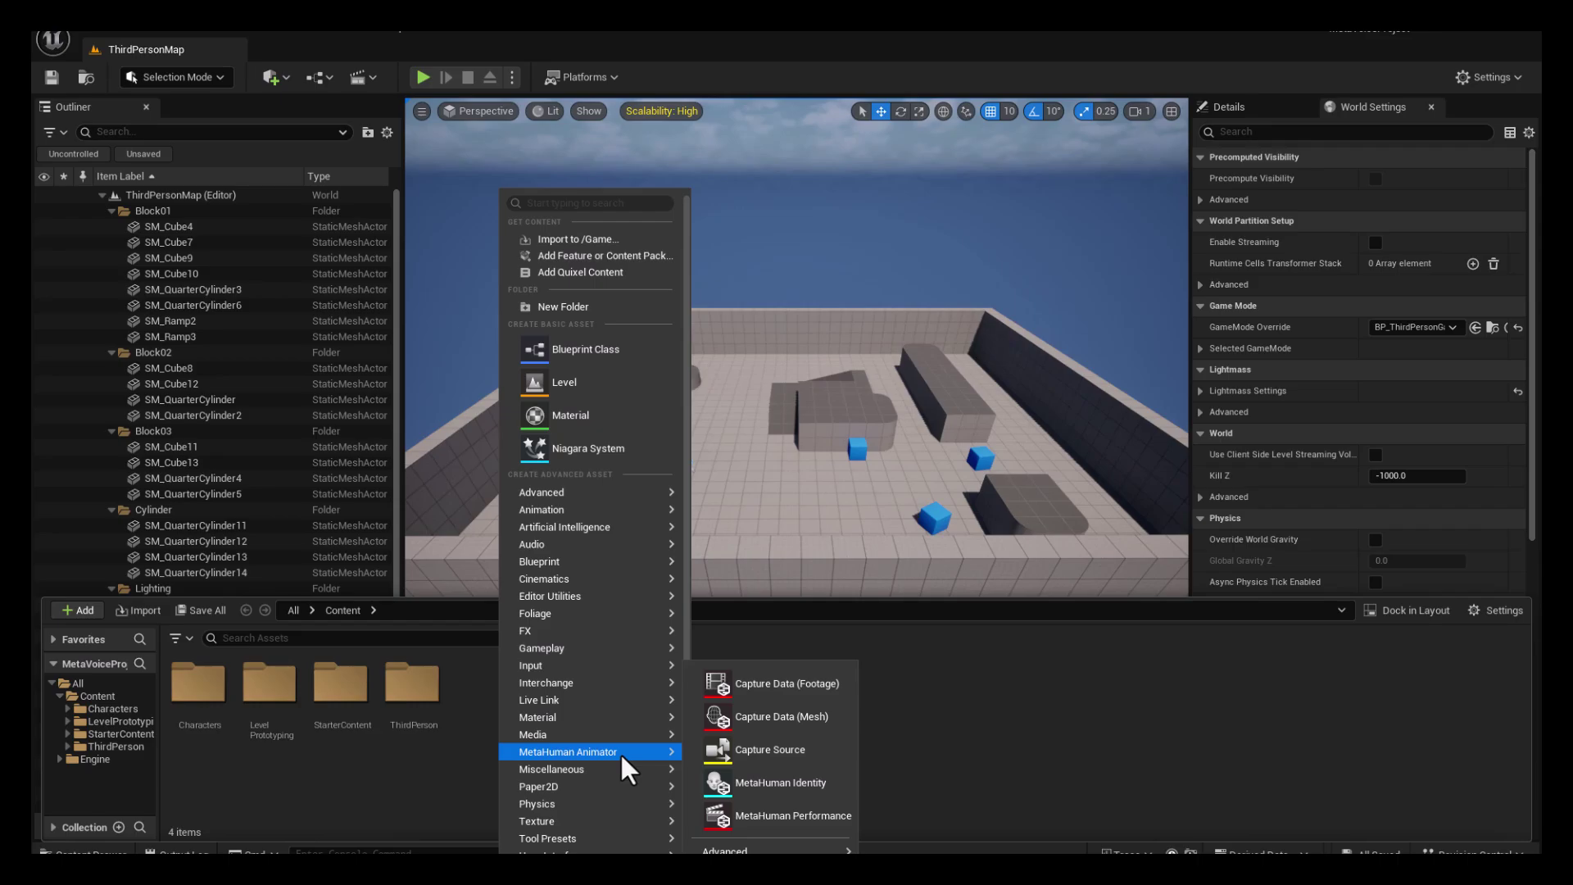
click(446, 656)
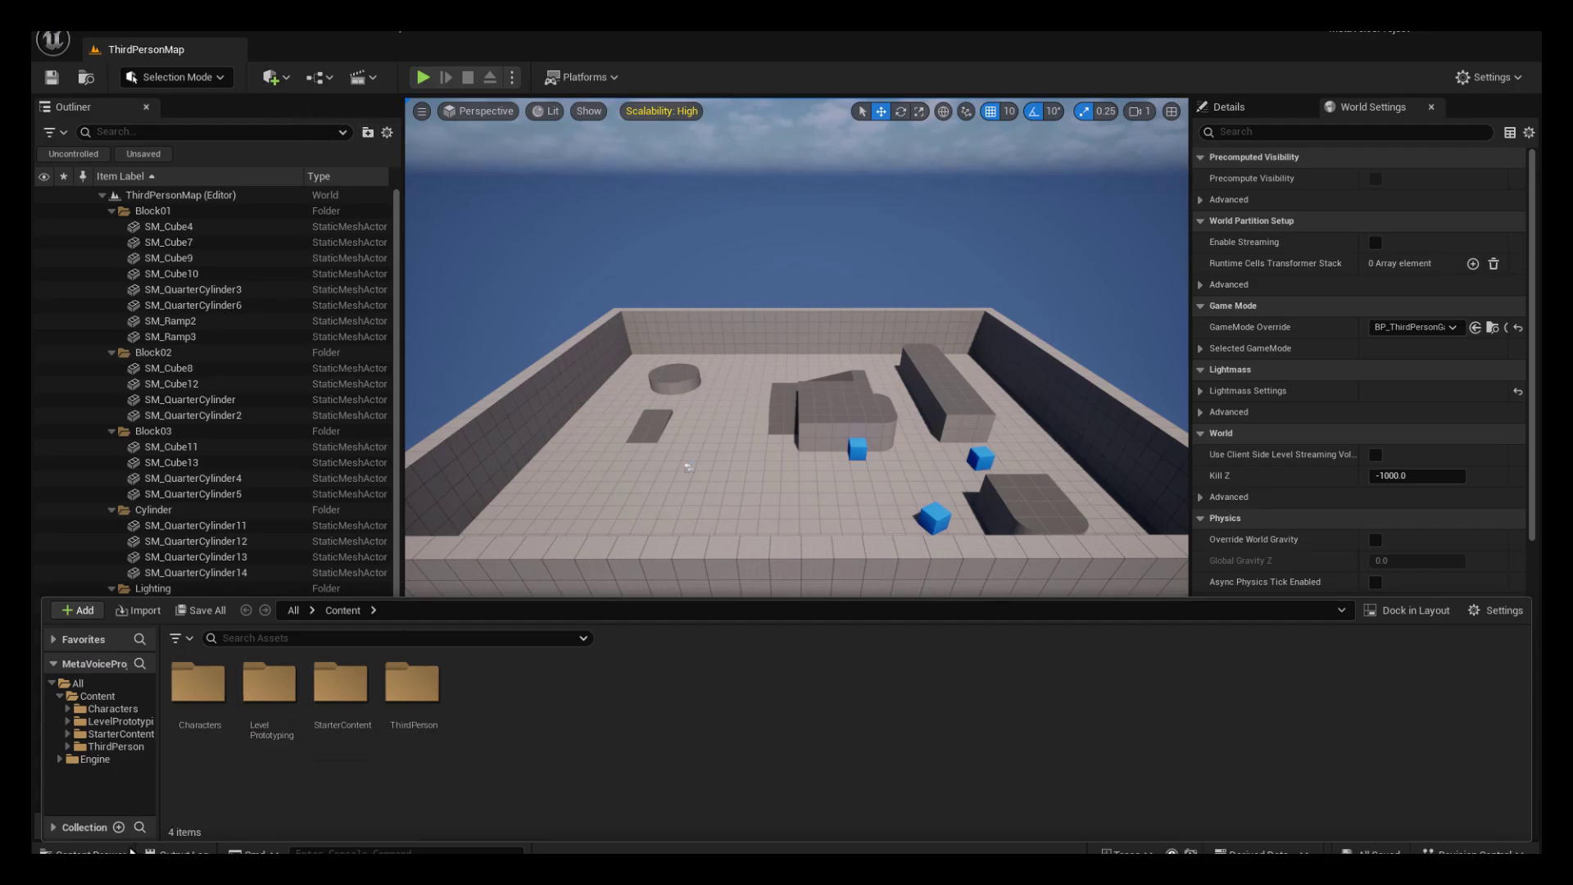
click(112, 849)
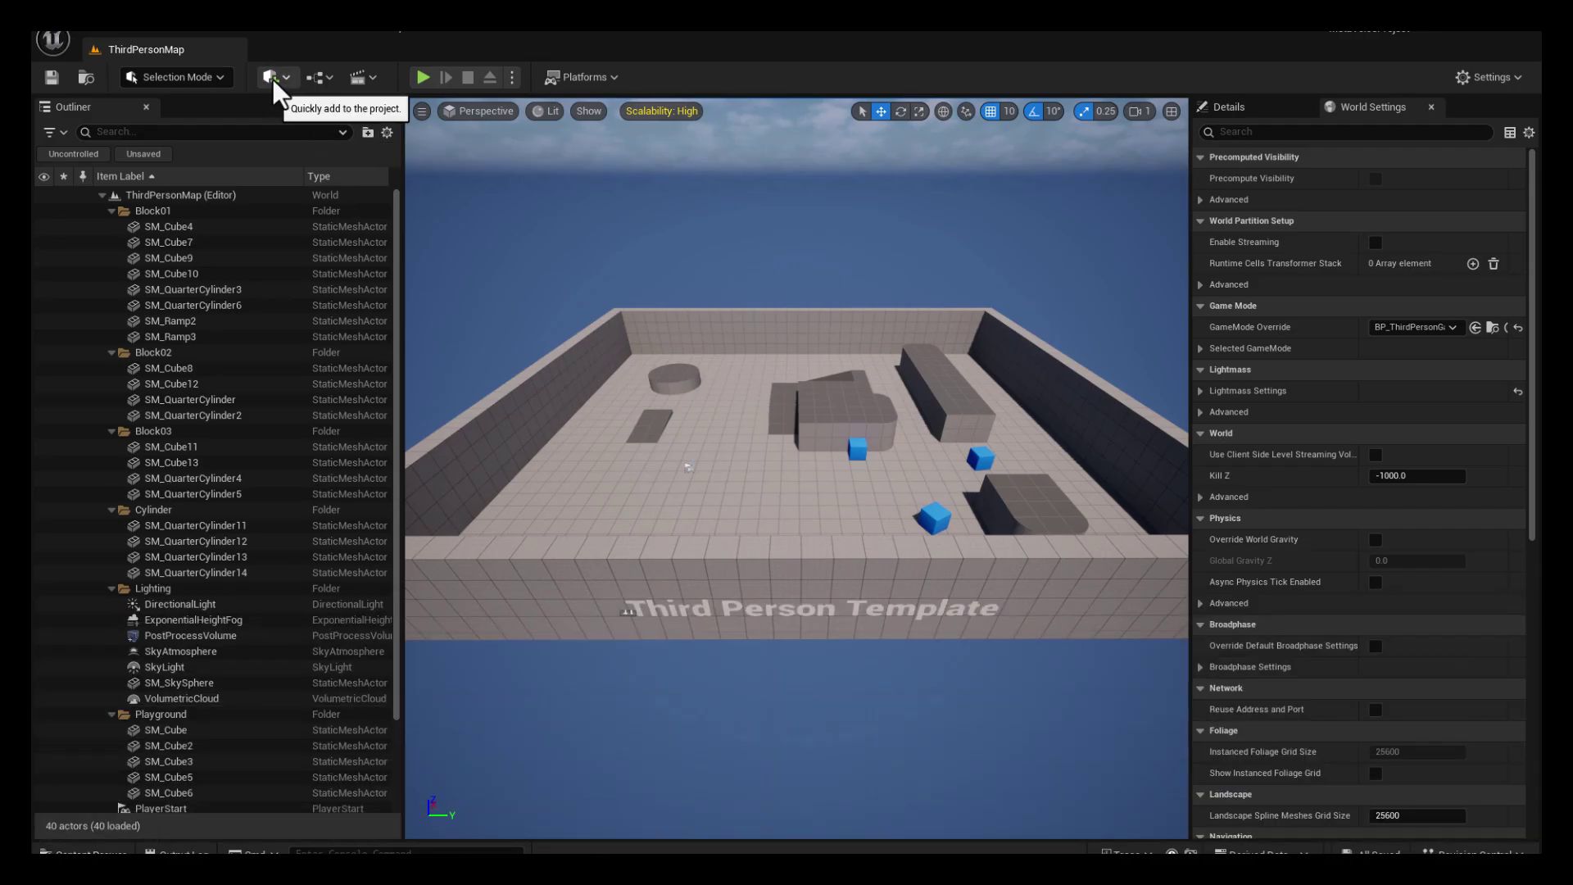
- Open Quixel Bridge in the editor and display the MetaHuman presets
click(273, 80)
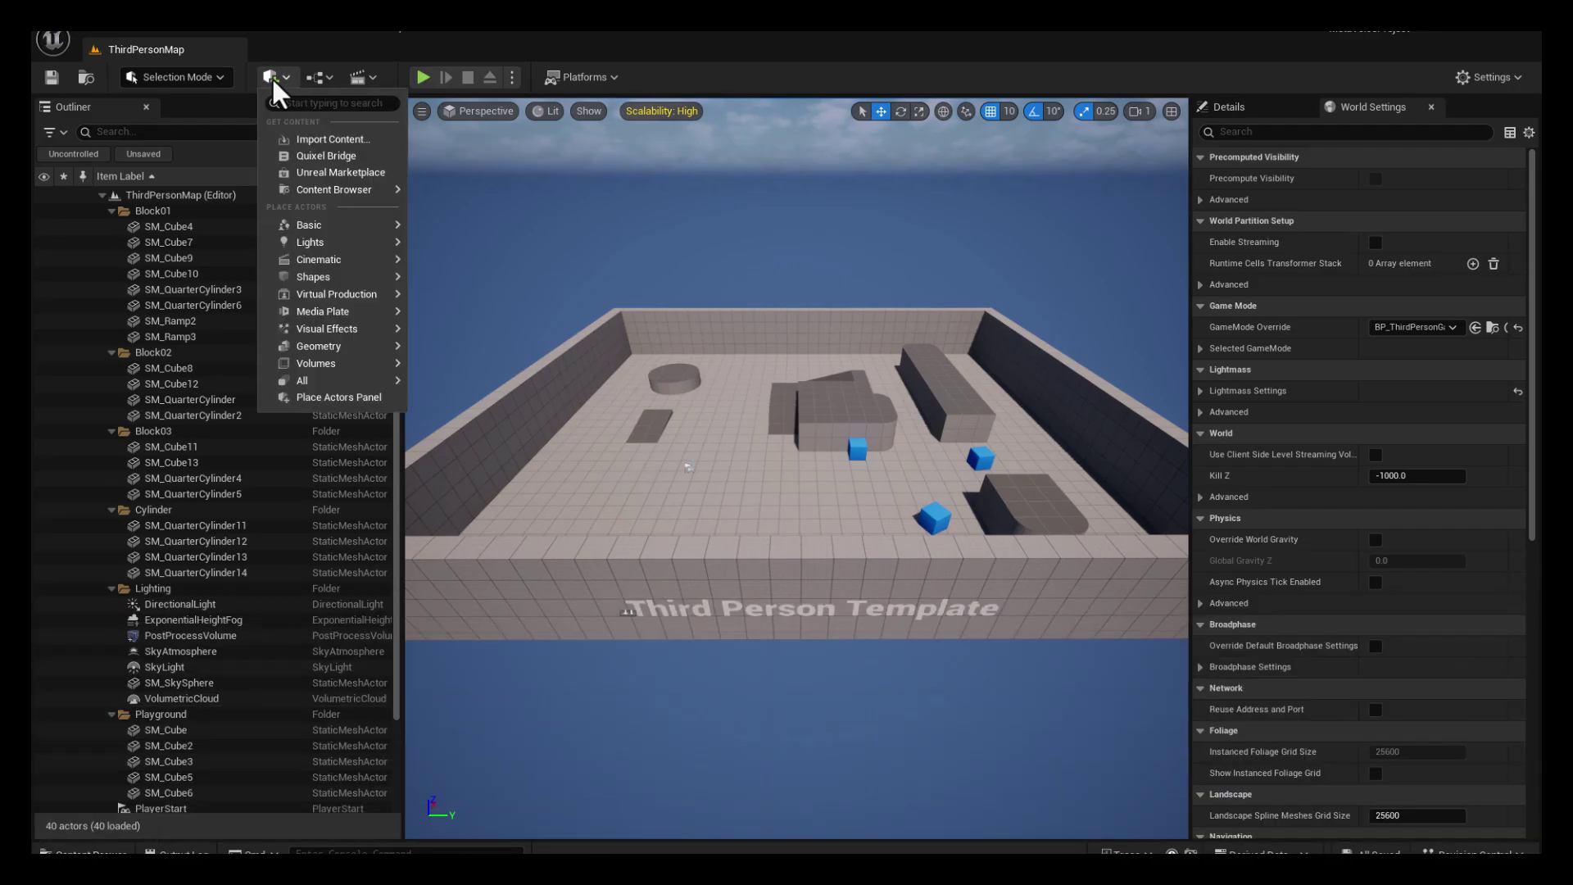
click(332, 157)
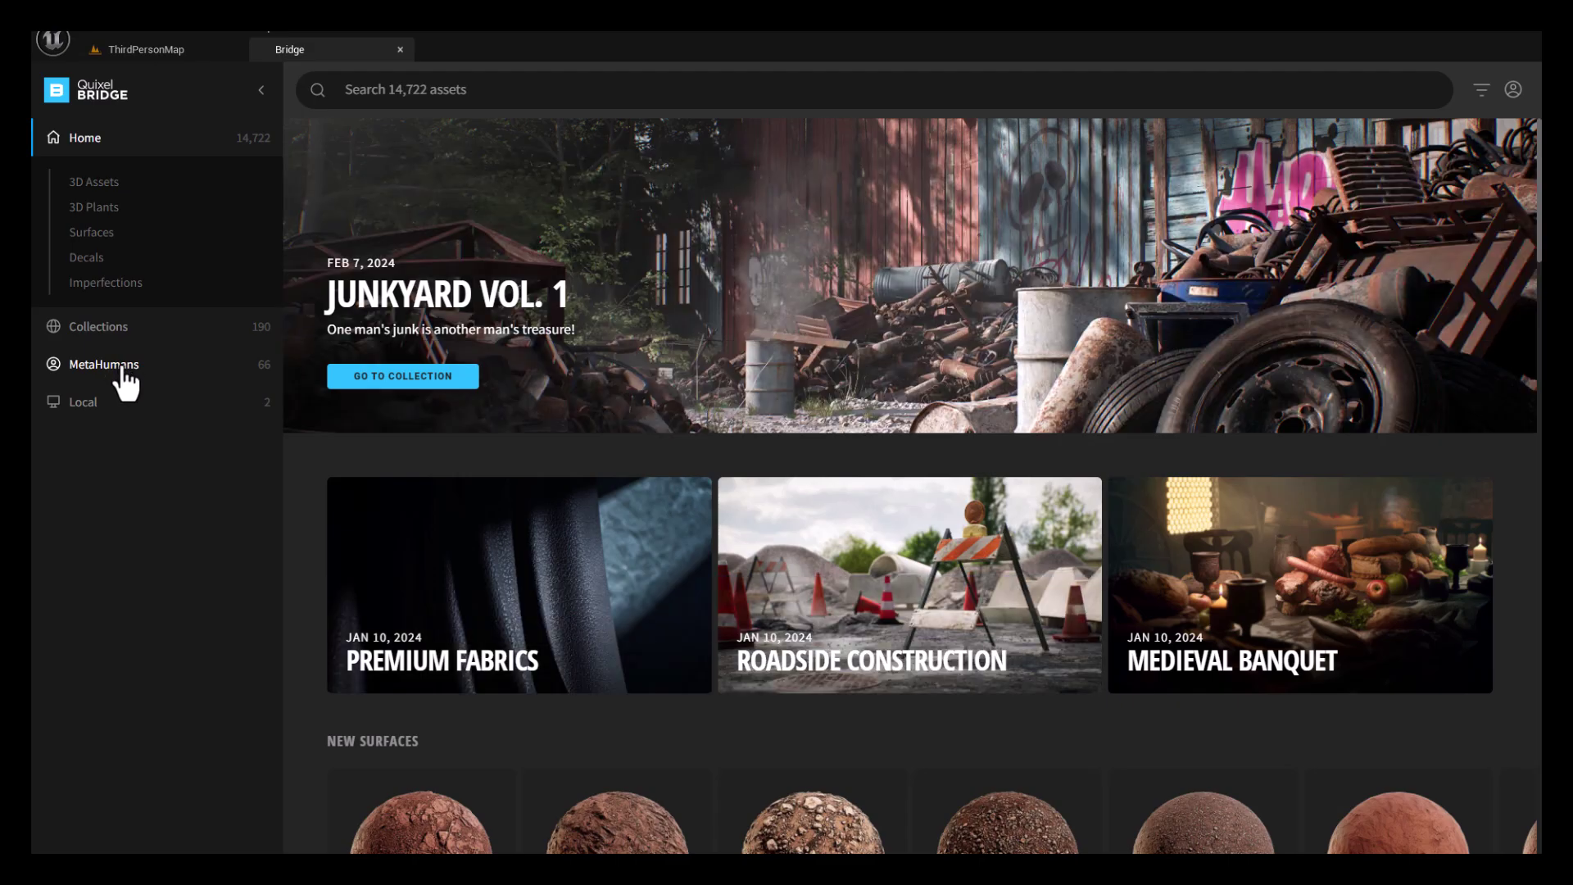
click(104, 363)
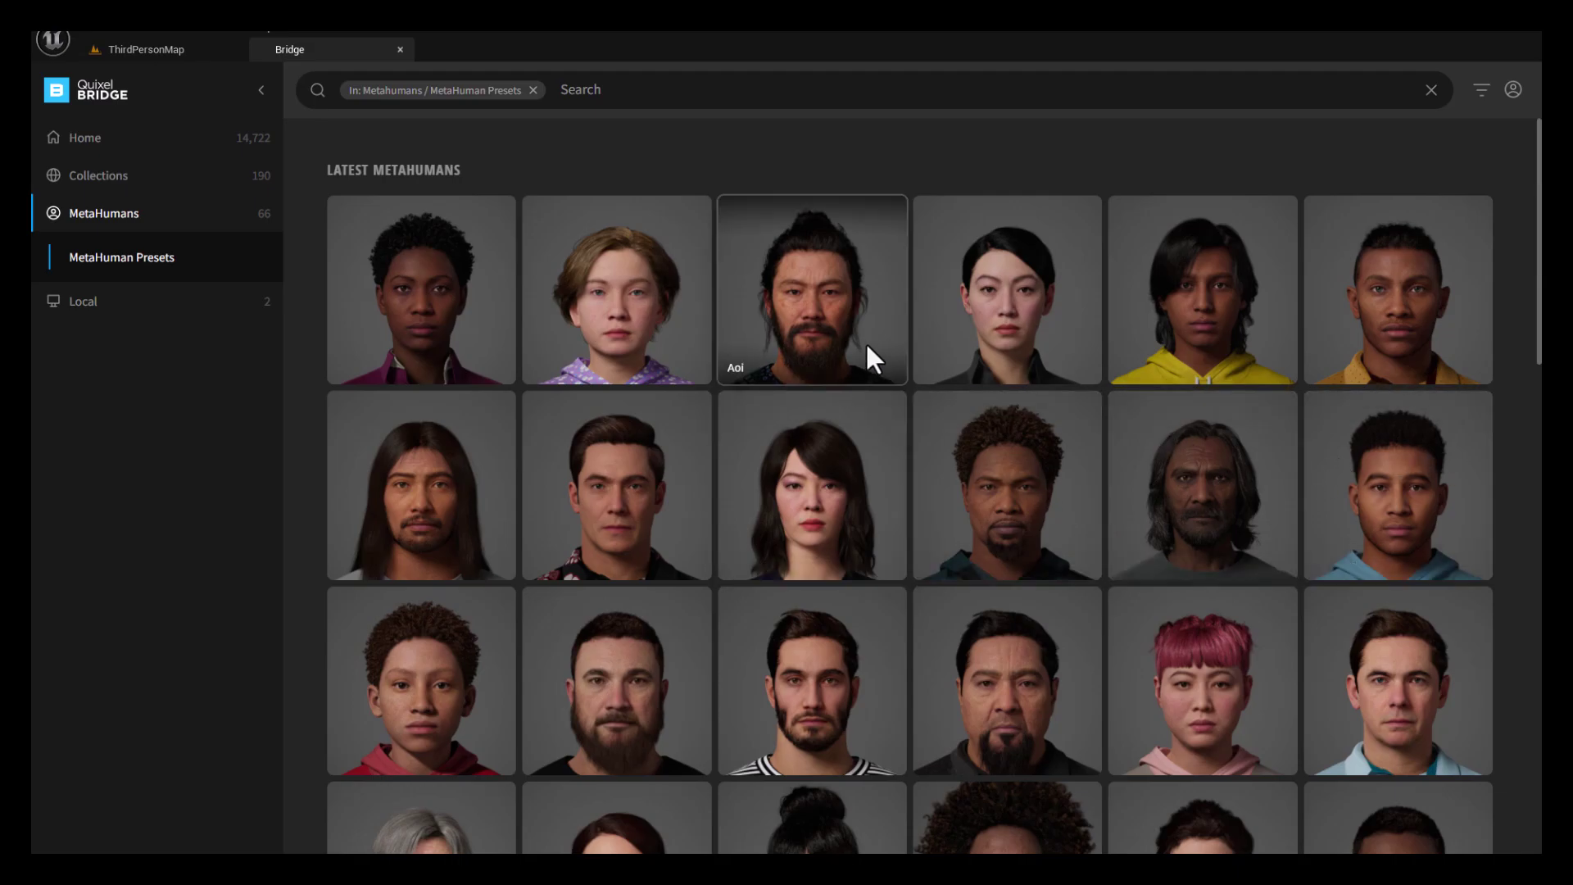
- Examine the Aoi preset and its download quality options, and view the Amelia preset
click(837, 301)
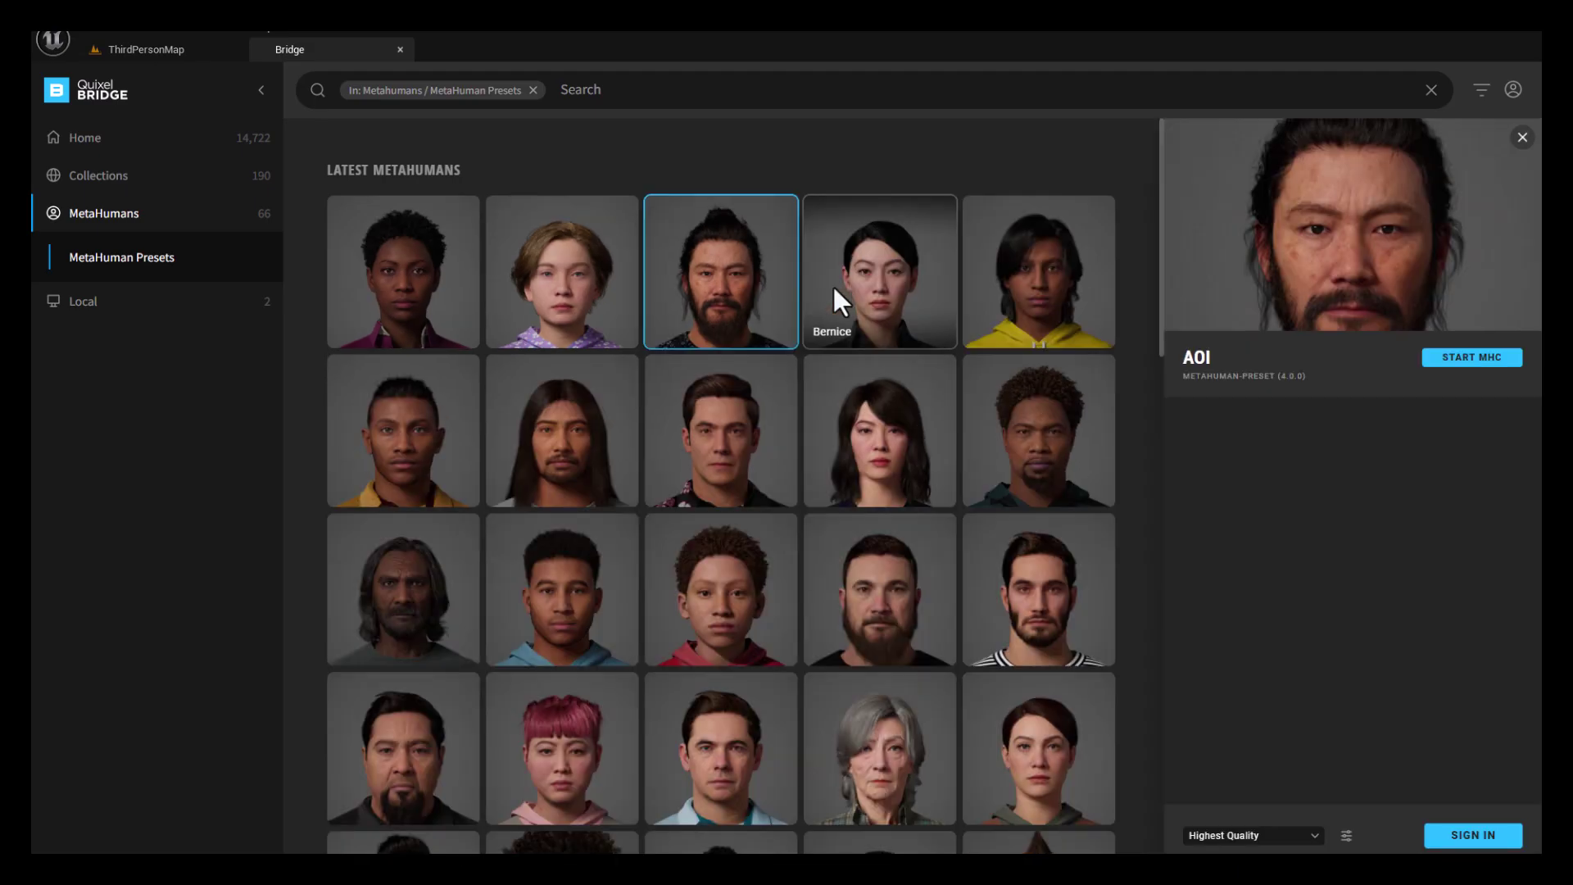
click(1309, 829)
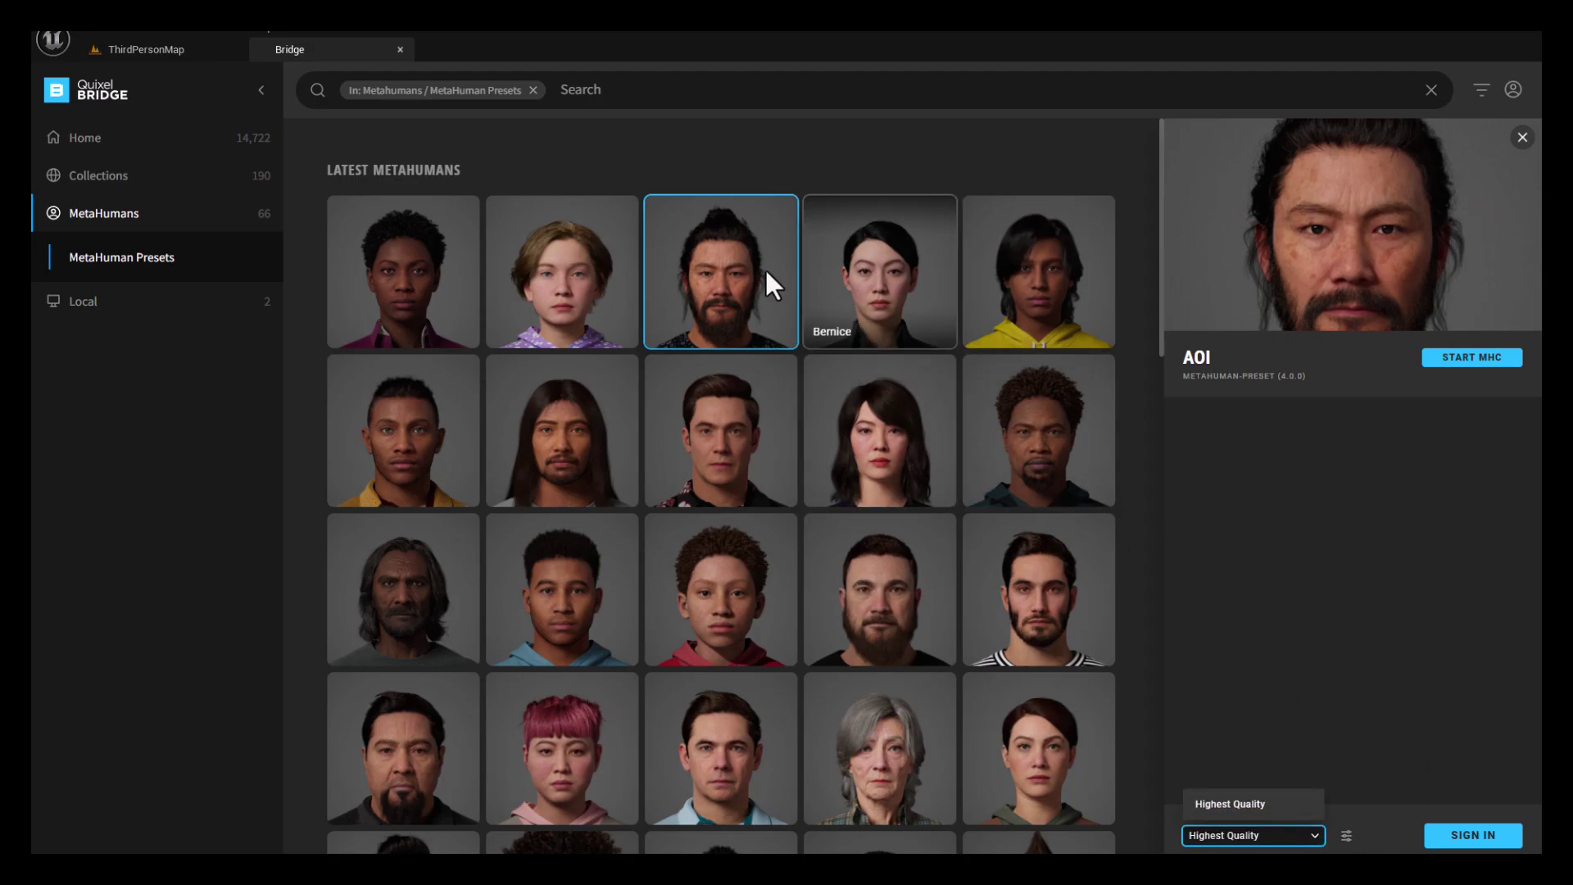
click(1328, 598)
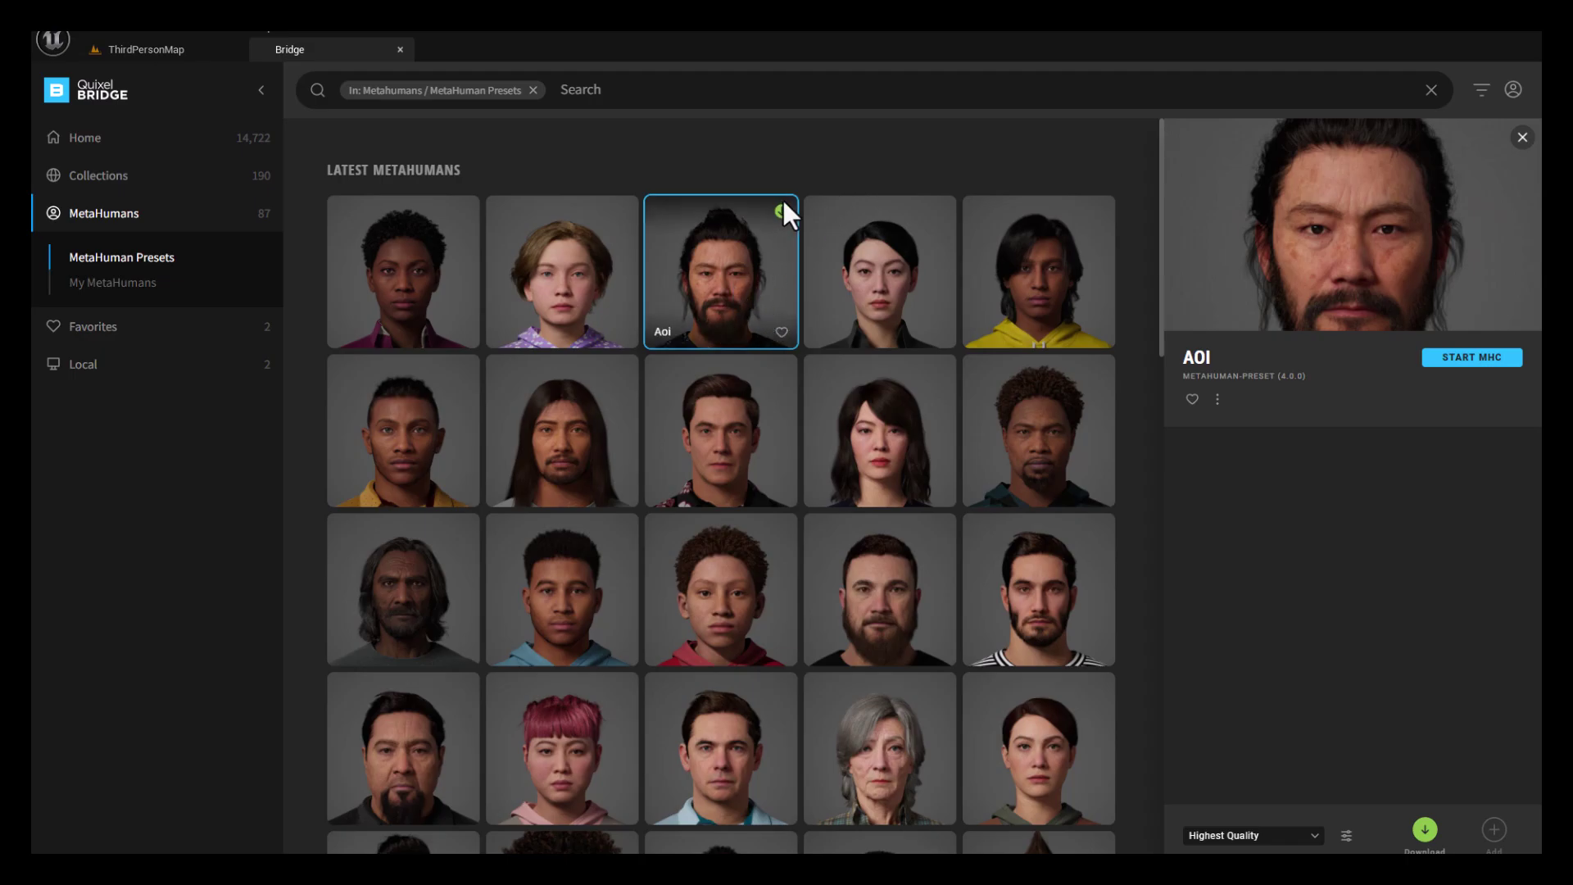
click(589, 257)
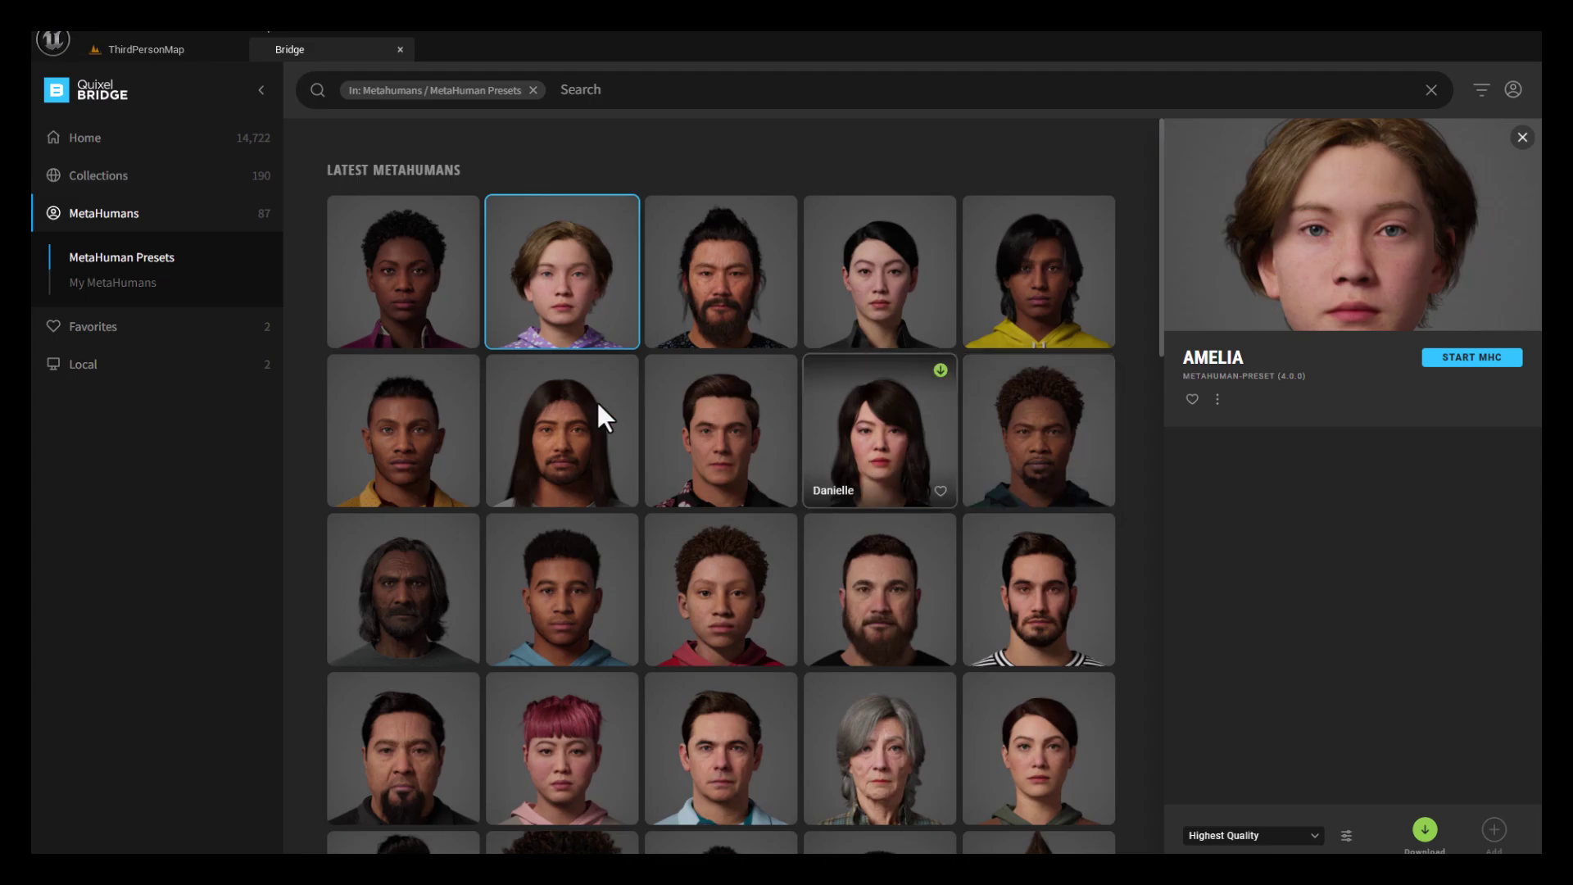
- Select the Cooper MetaHuman among the favorites and set its download quality to Medium (Optimized)
click(136, 331)
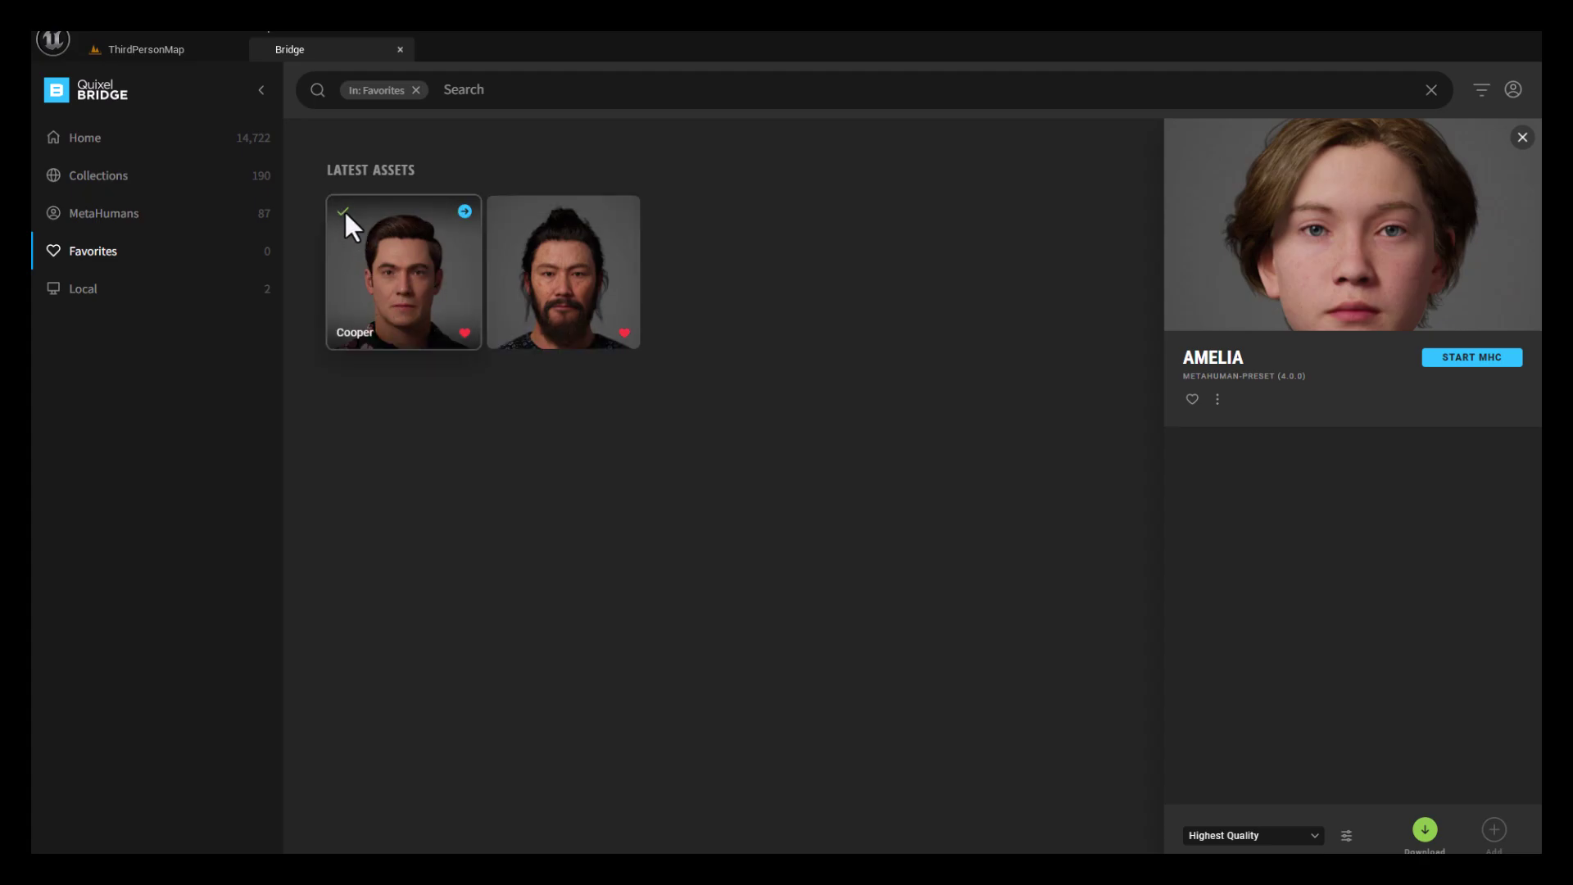
click(433, 250)
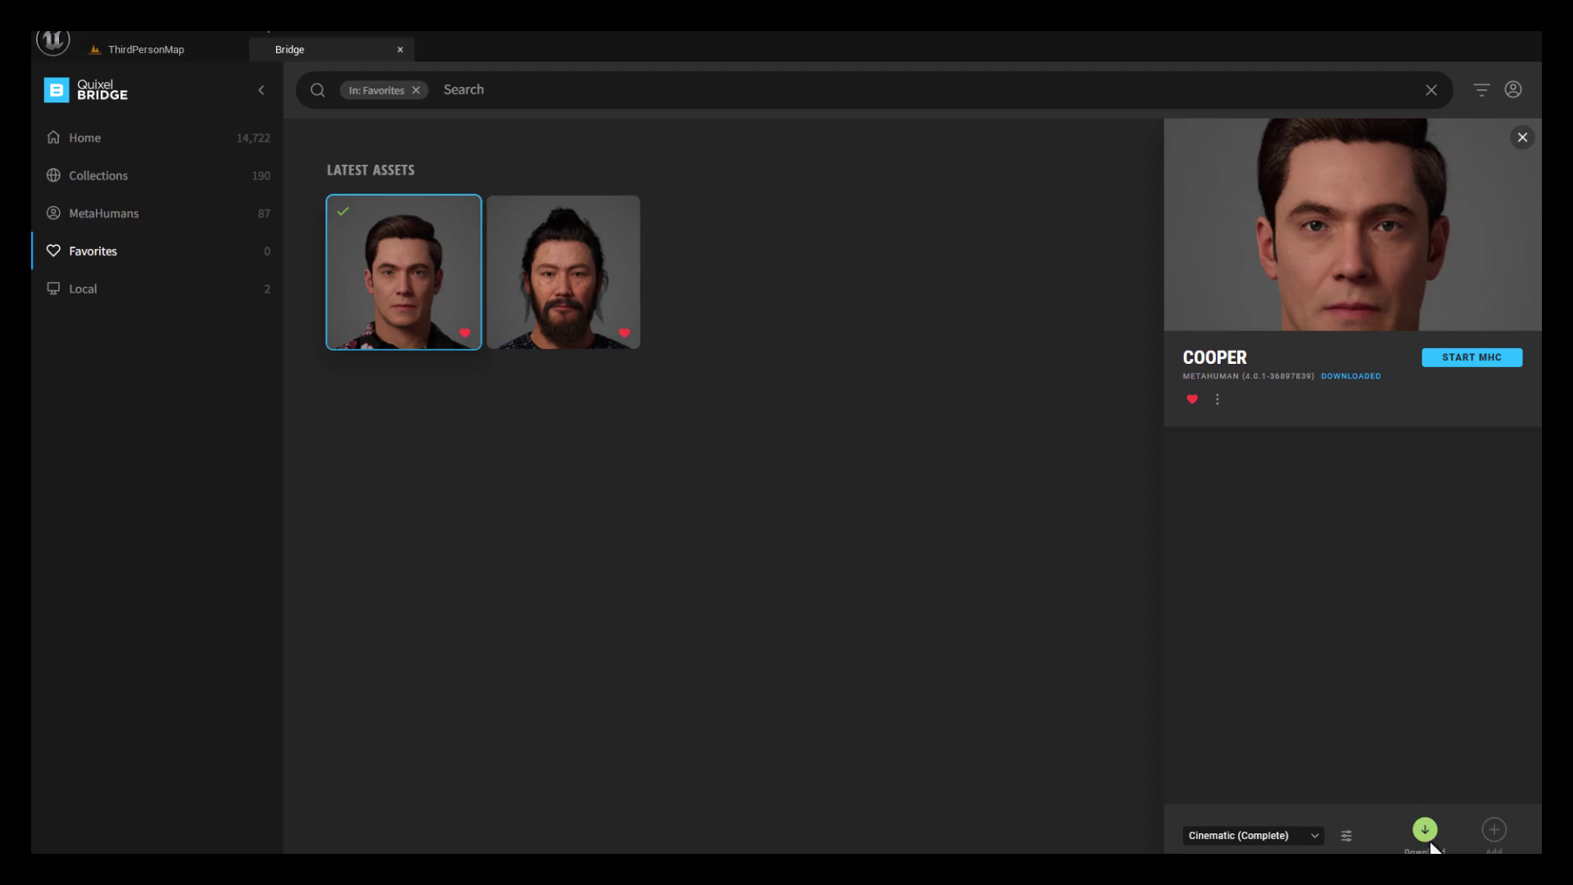
click(1316, 840)
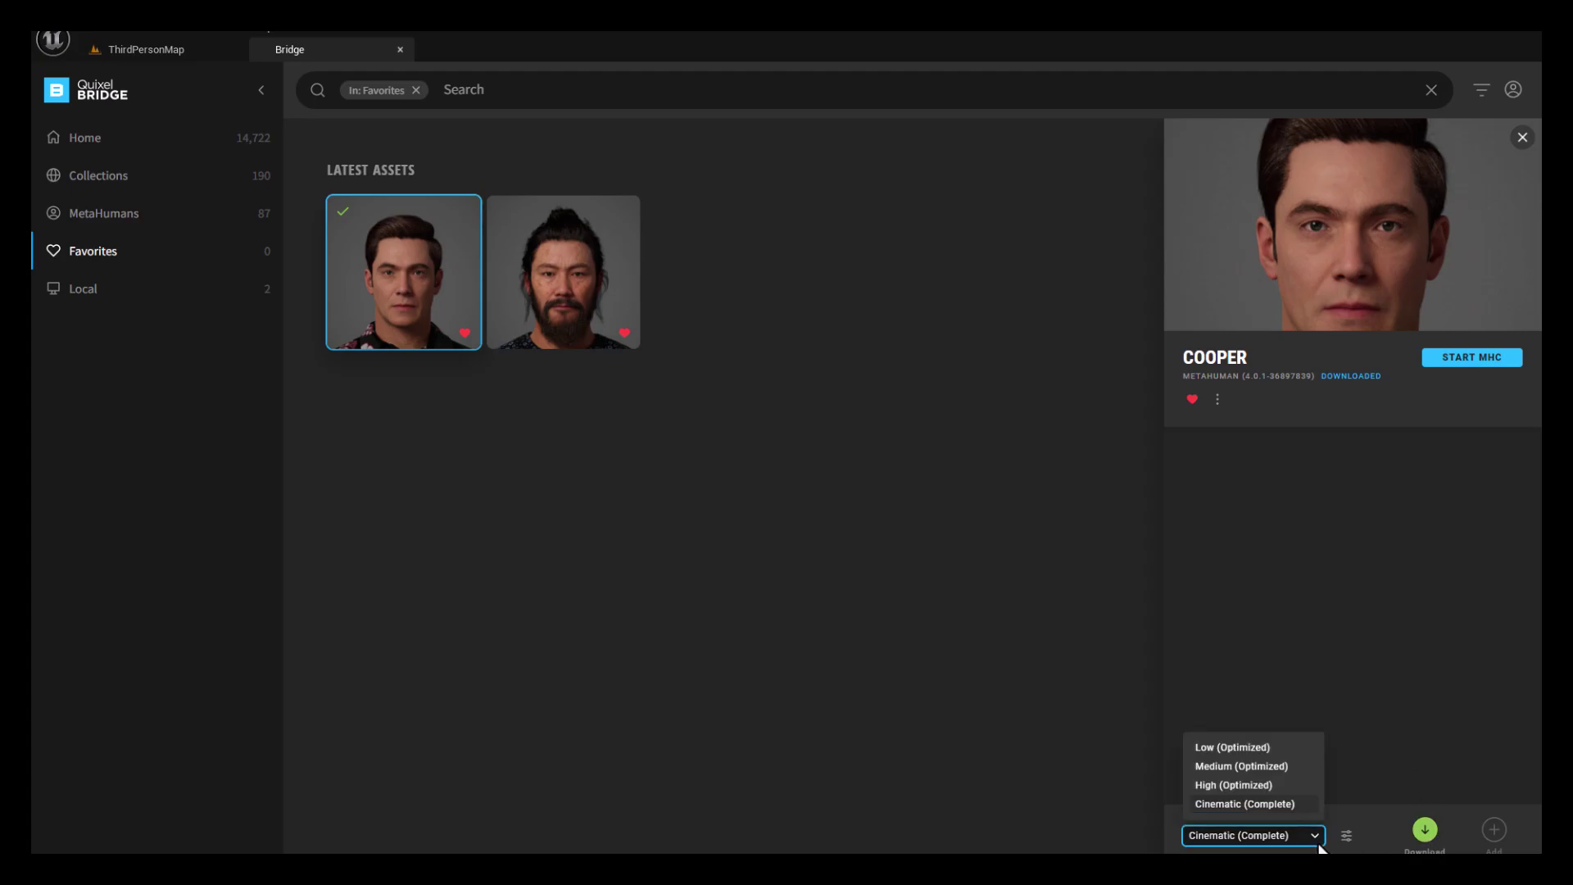
click(1227, 766)
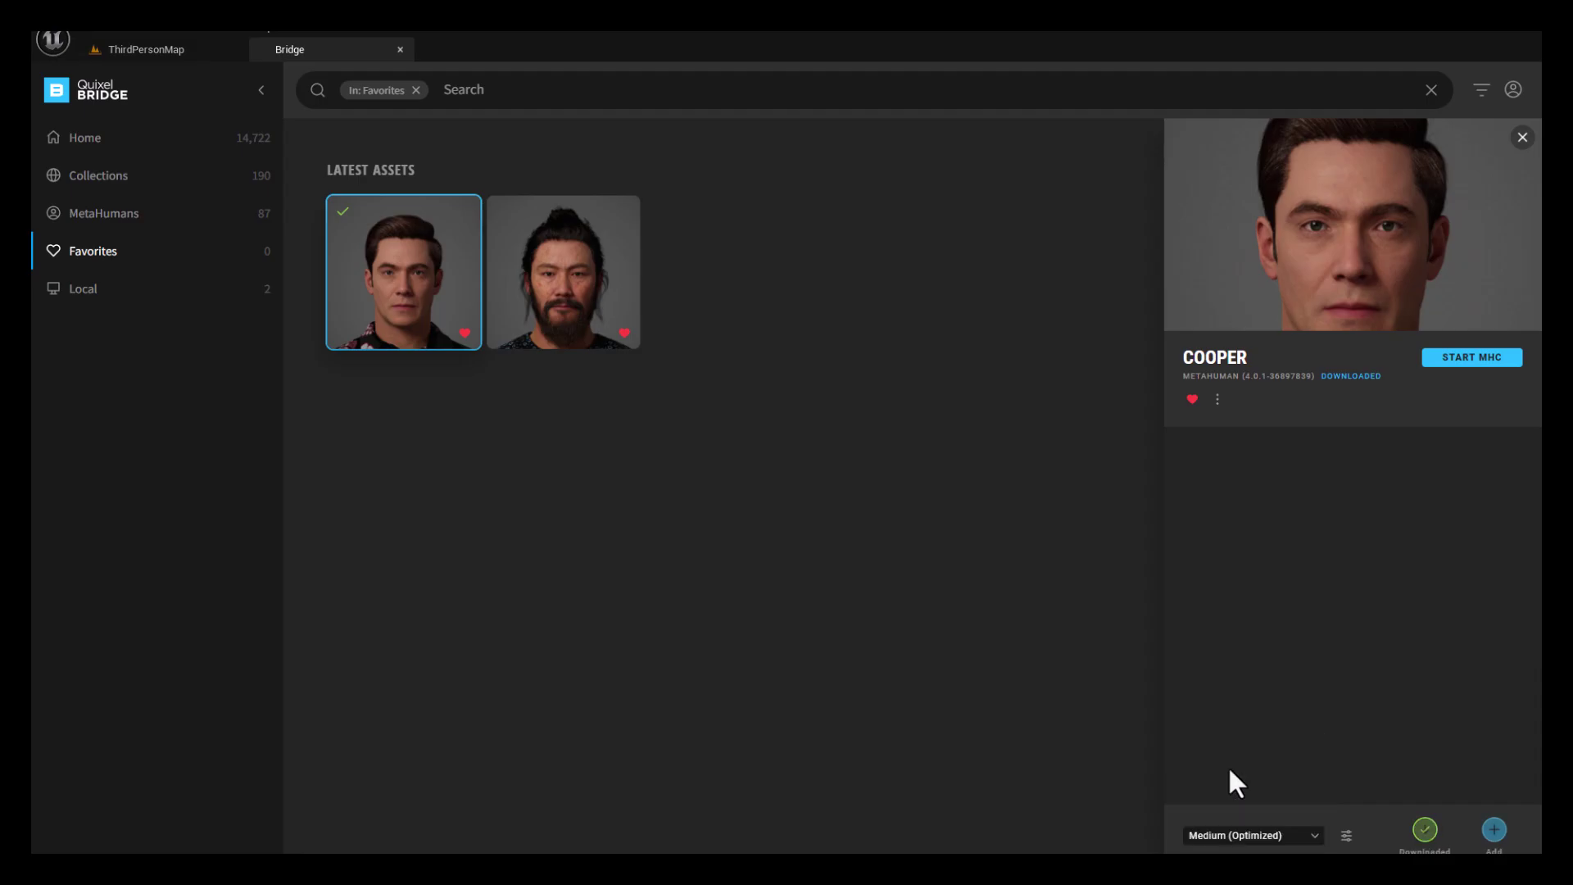
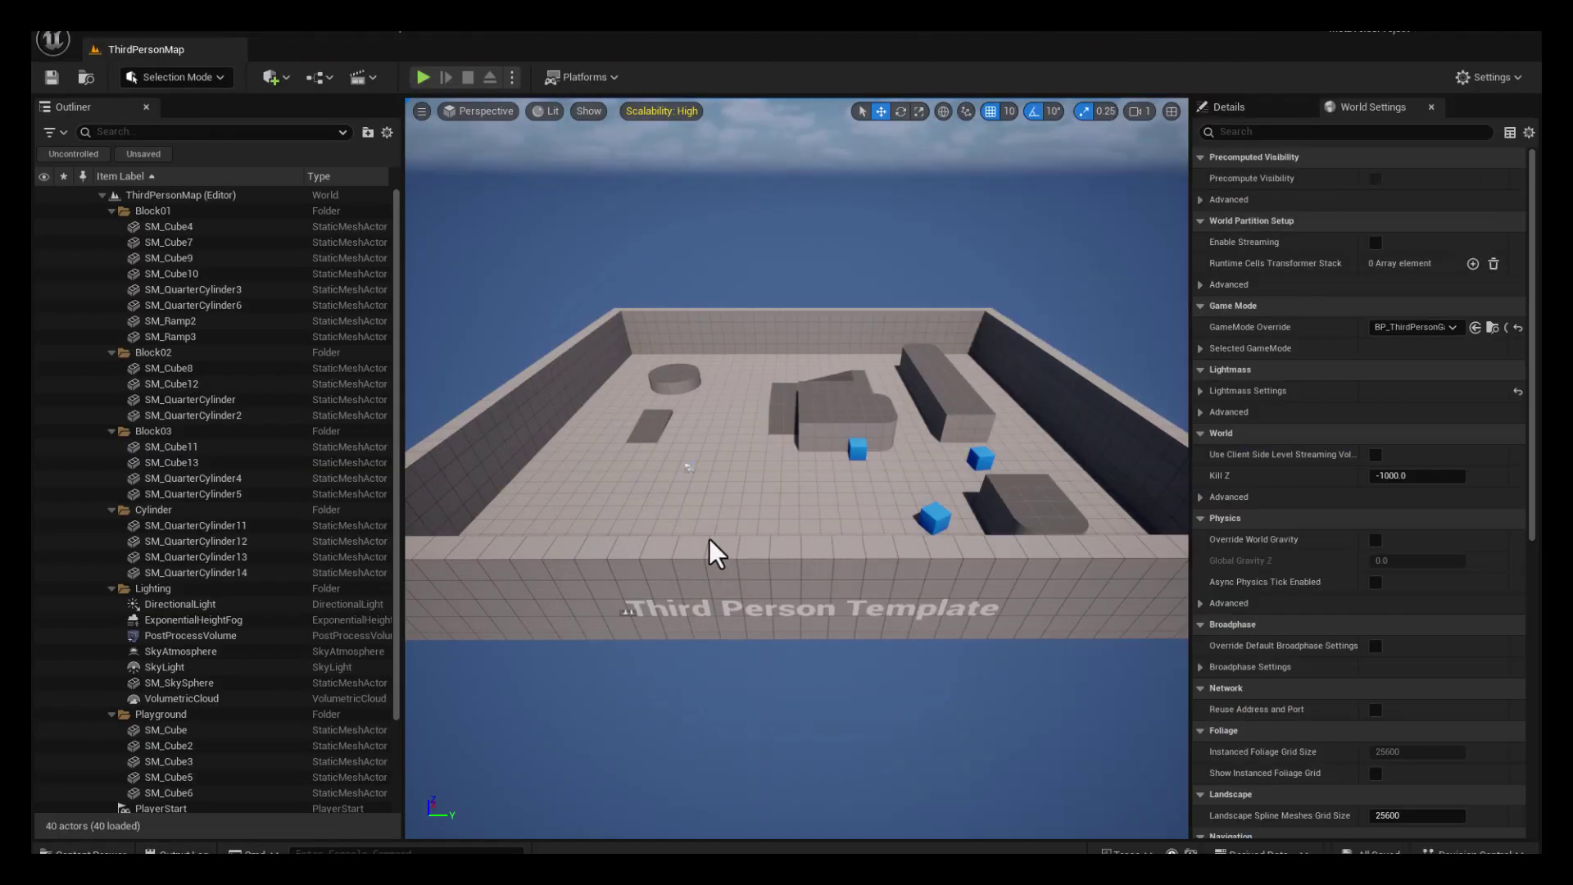
- Open the MetaHumans folder in the project's Content and check for the added Cooper assets
click(82, 852)
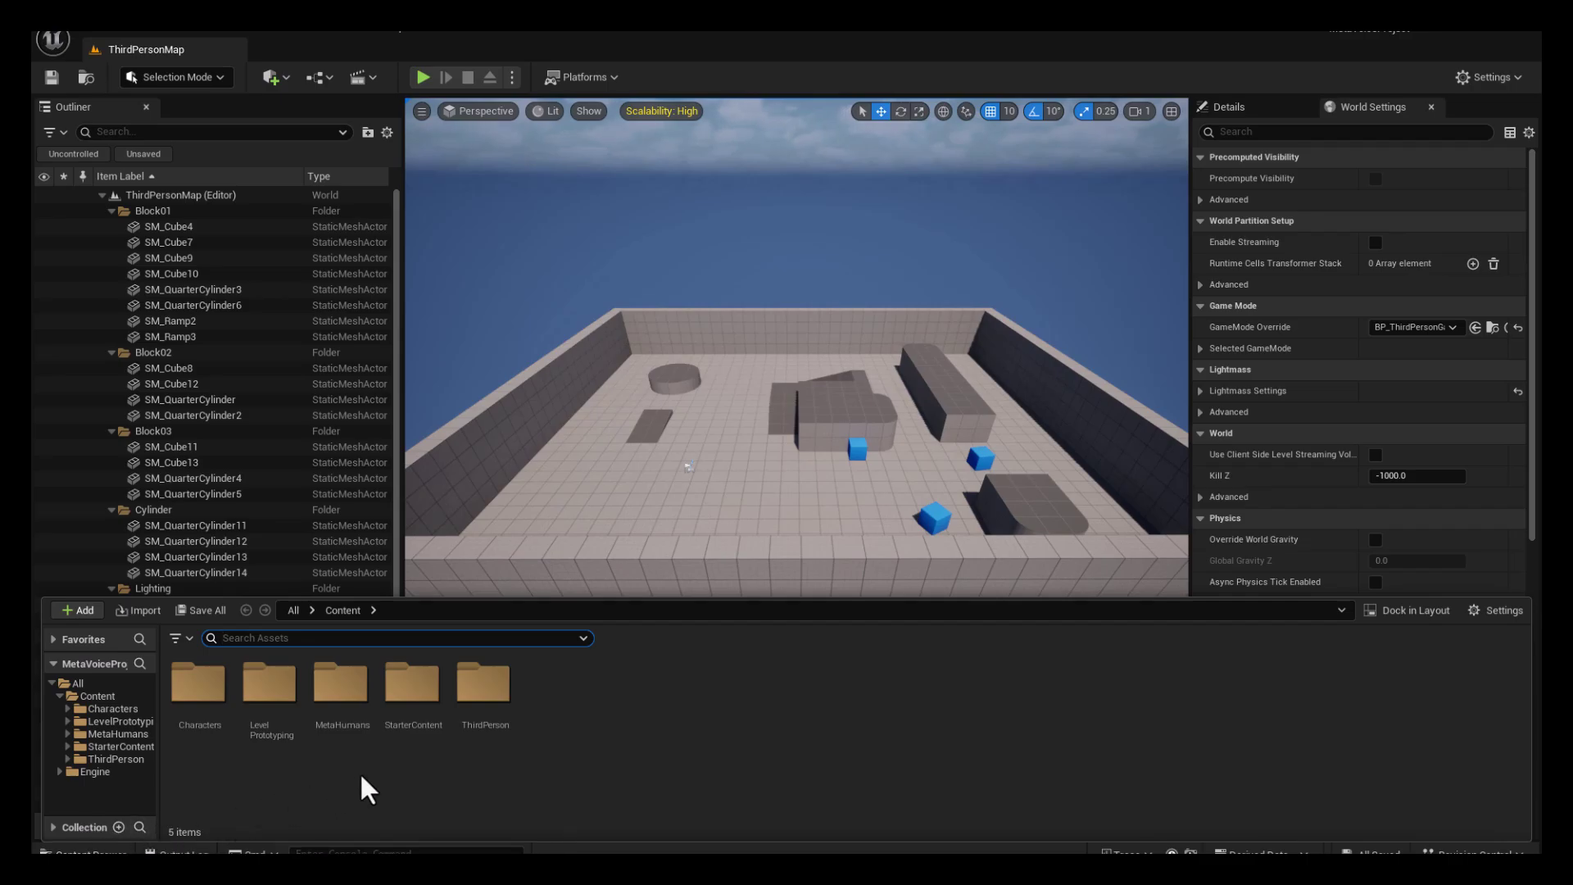
double_click(348, 680)
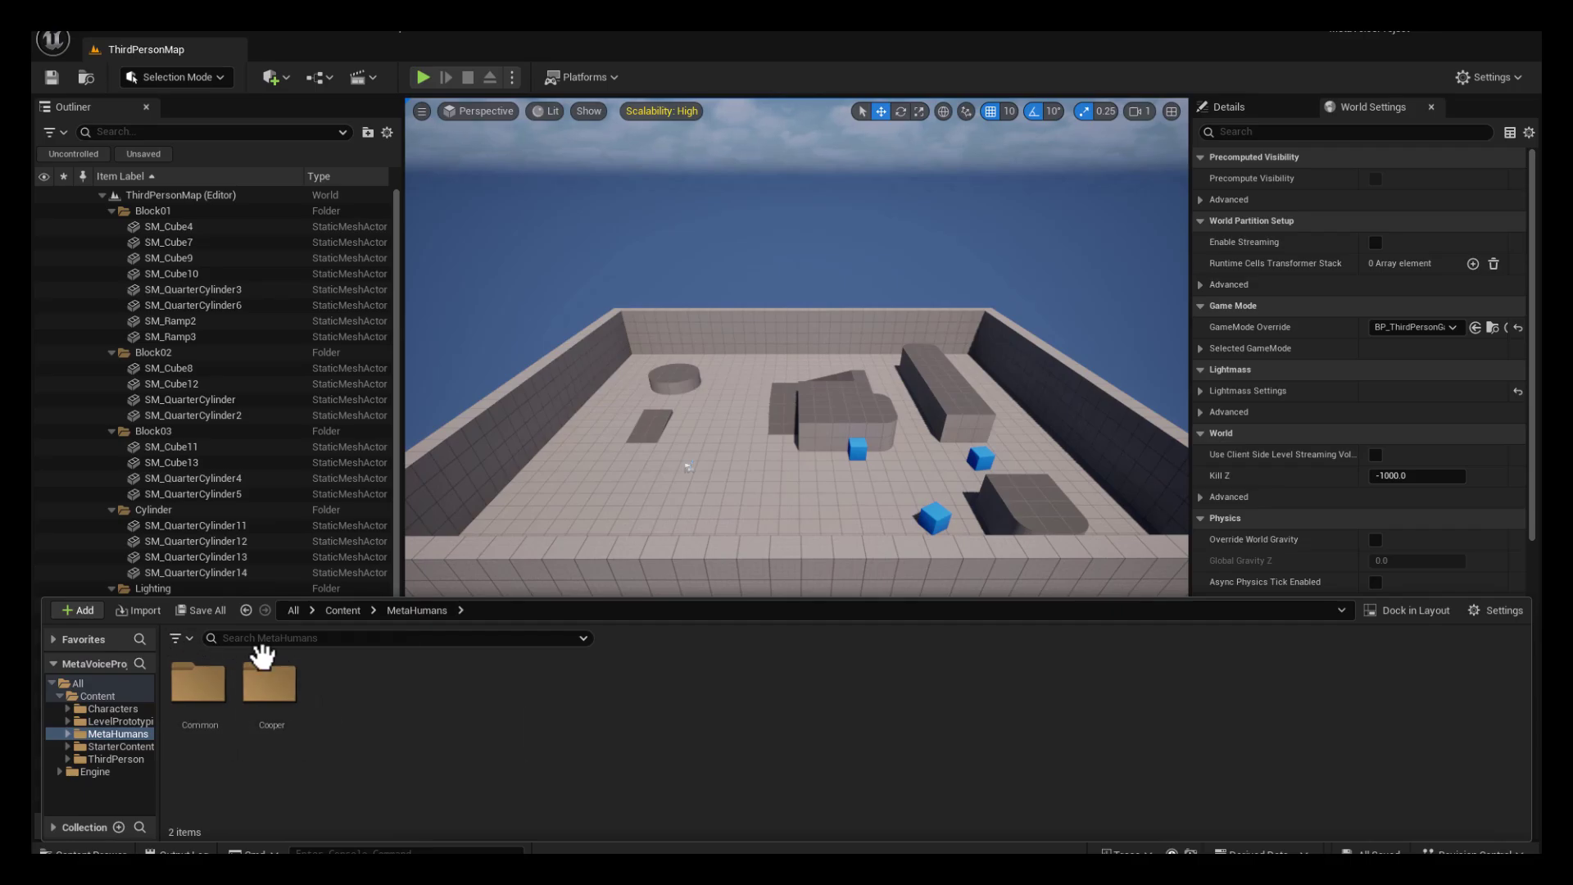
scroll(803, 230, down, 1)
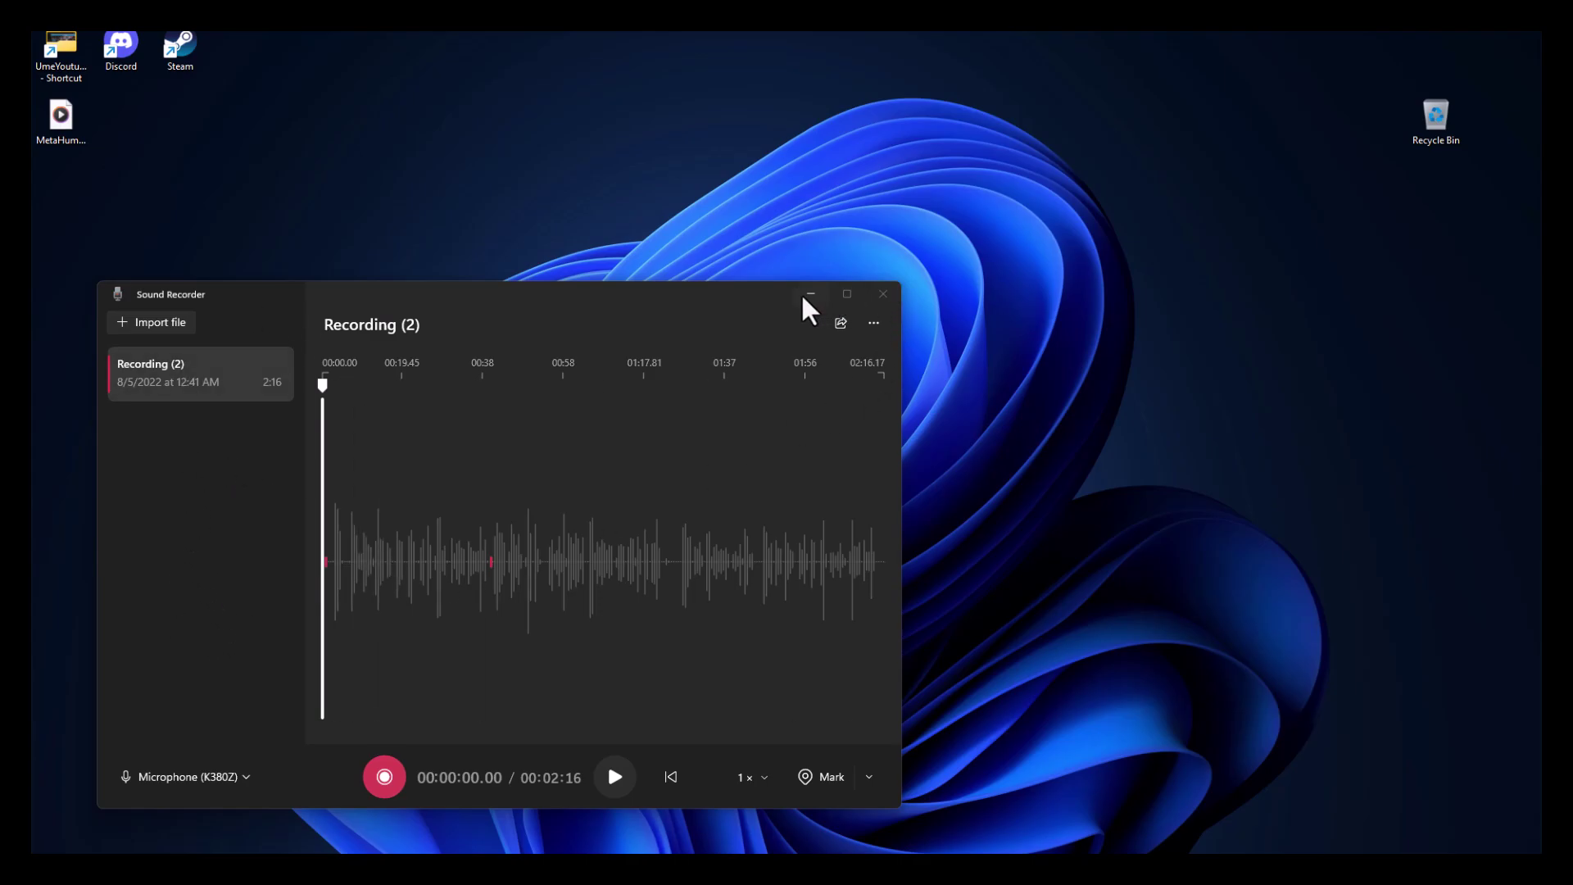
- Check the recording format options and the recording's file options in Sound Recorder, and close the window
click(874, 323)
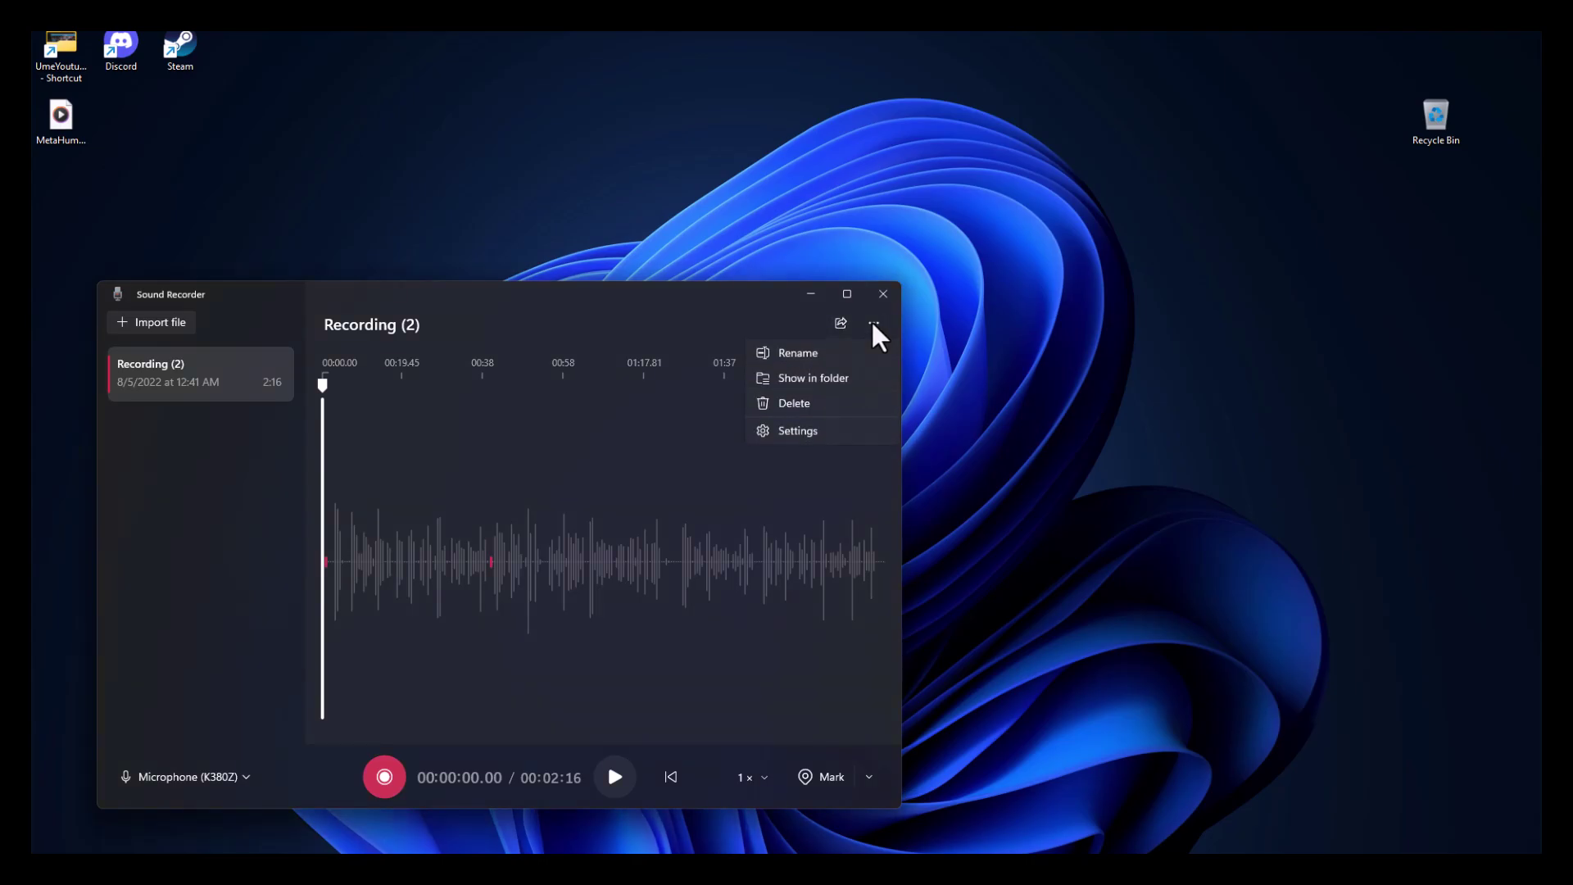
click(815, 429)
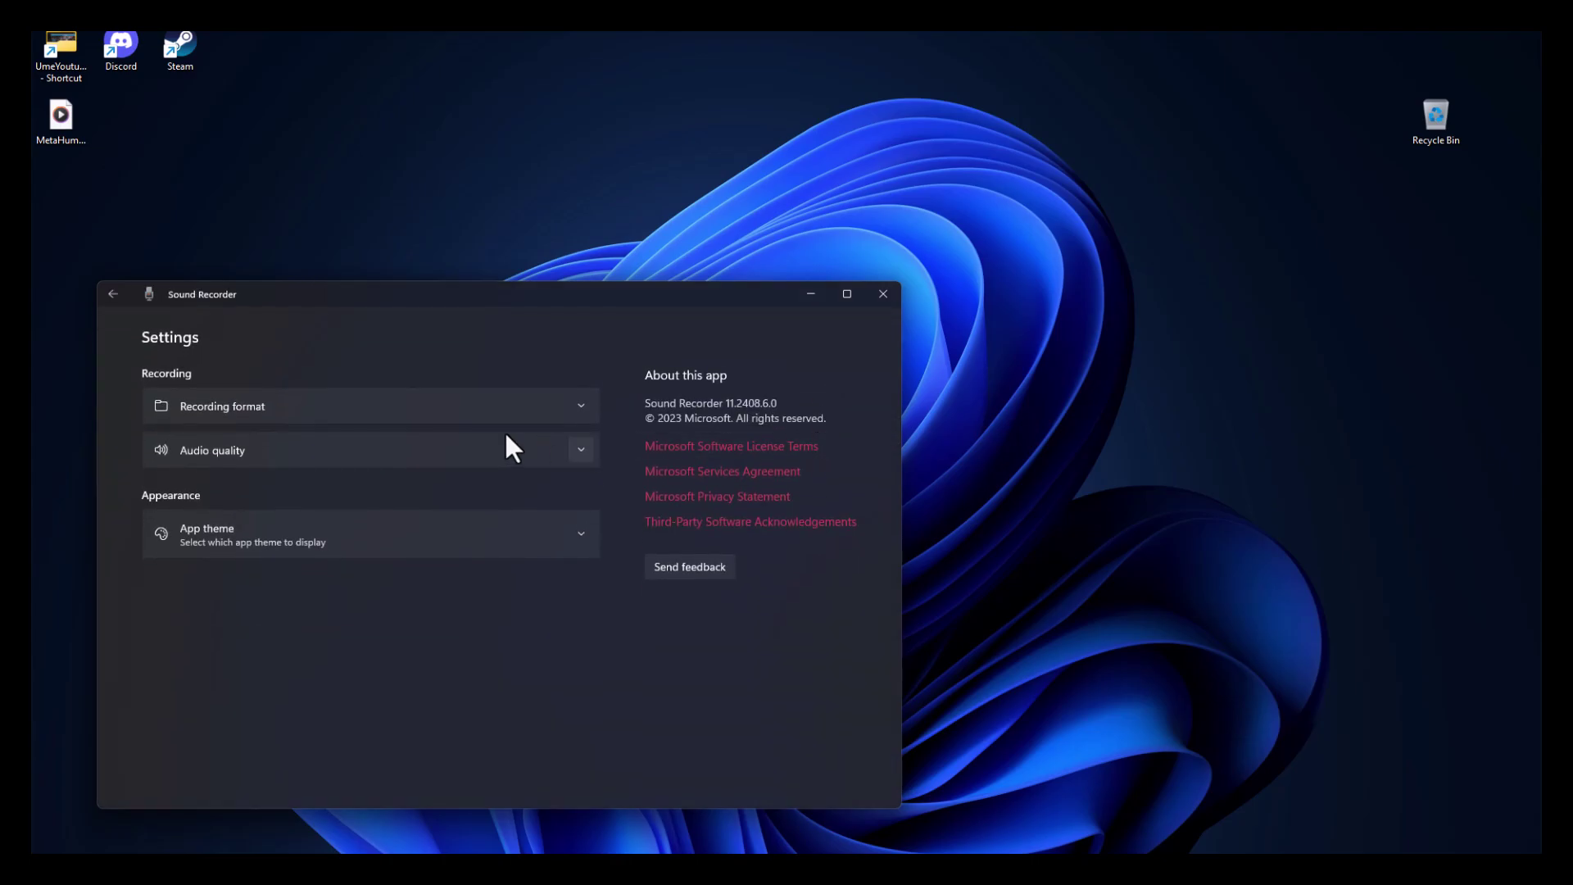
click(582, 406)
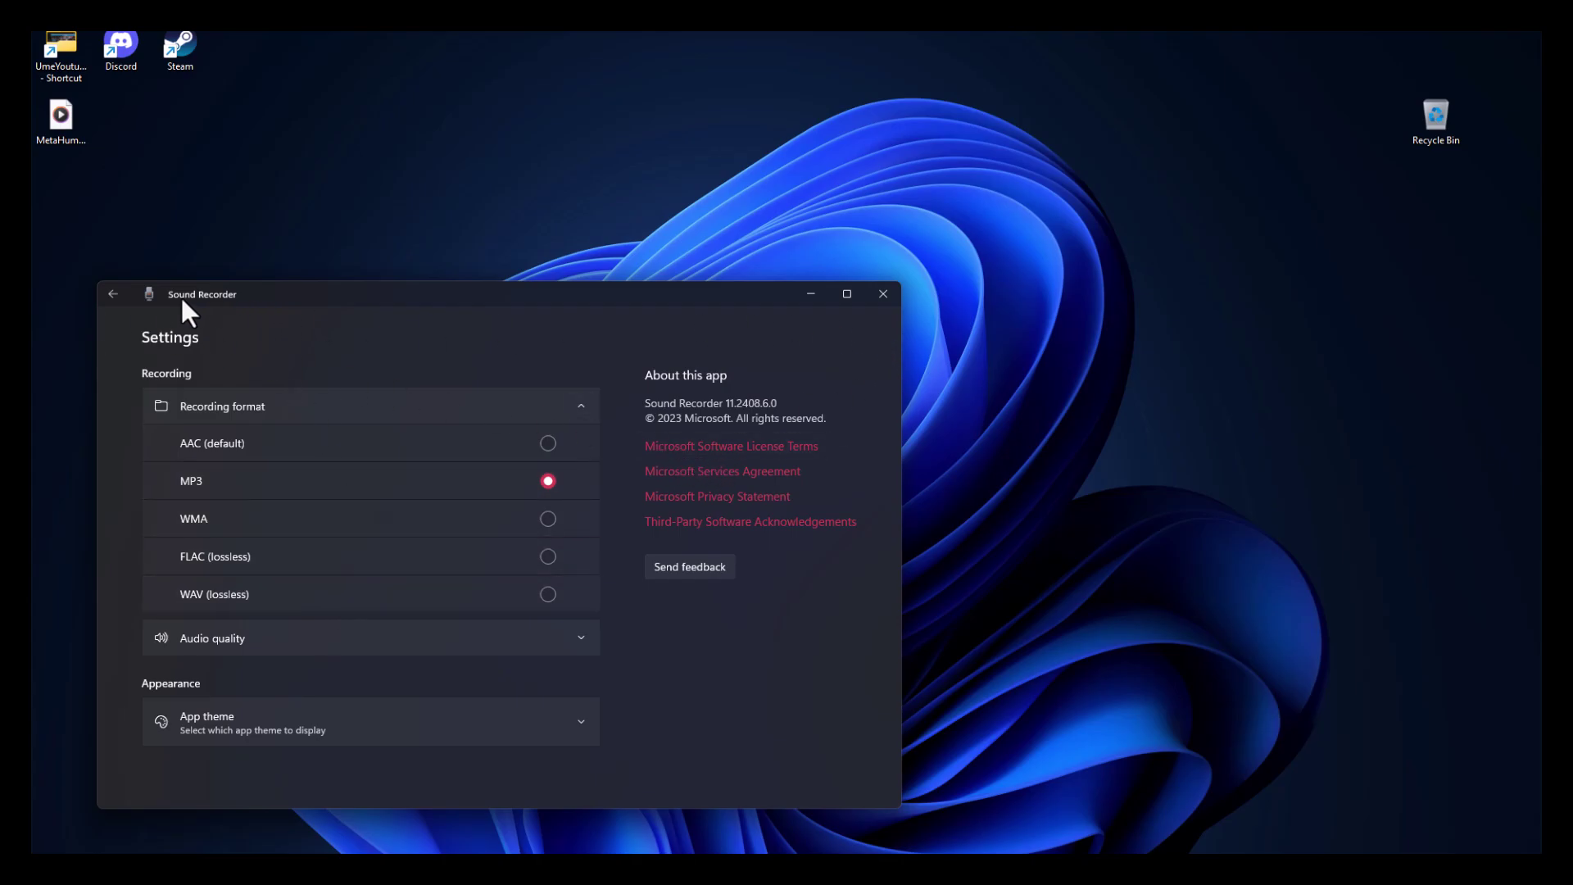
click(109, 296)
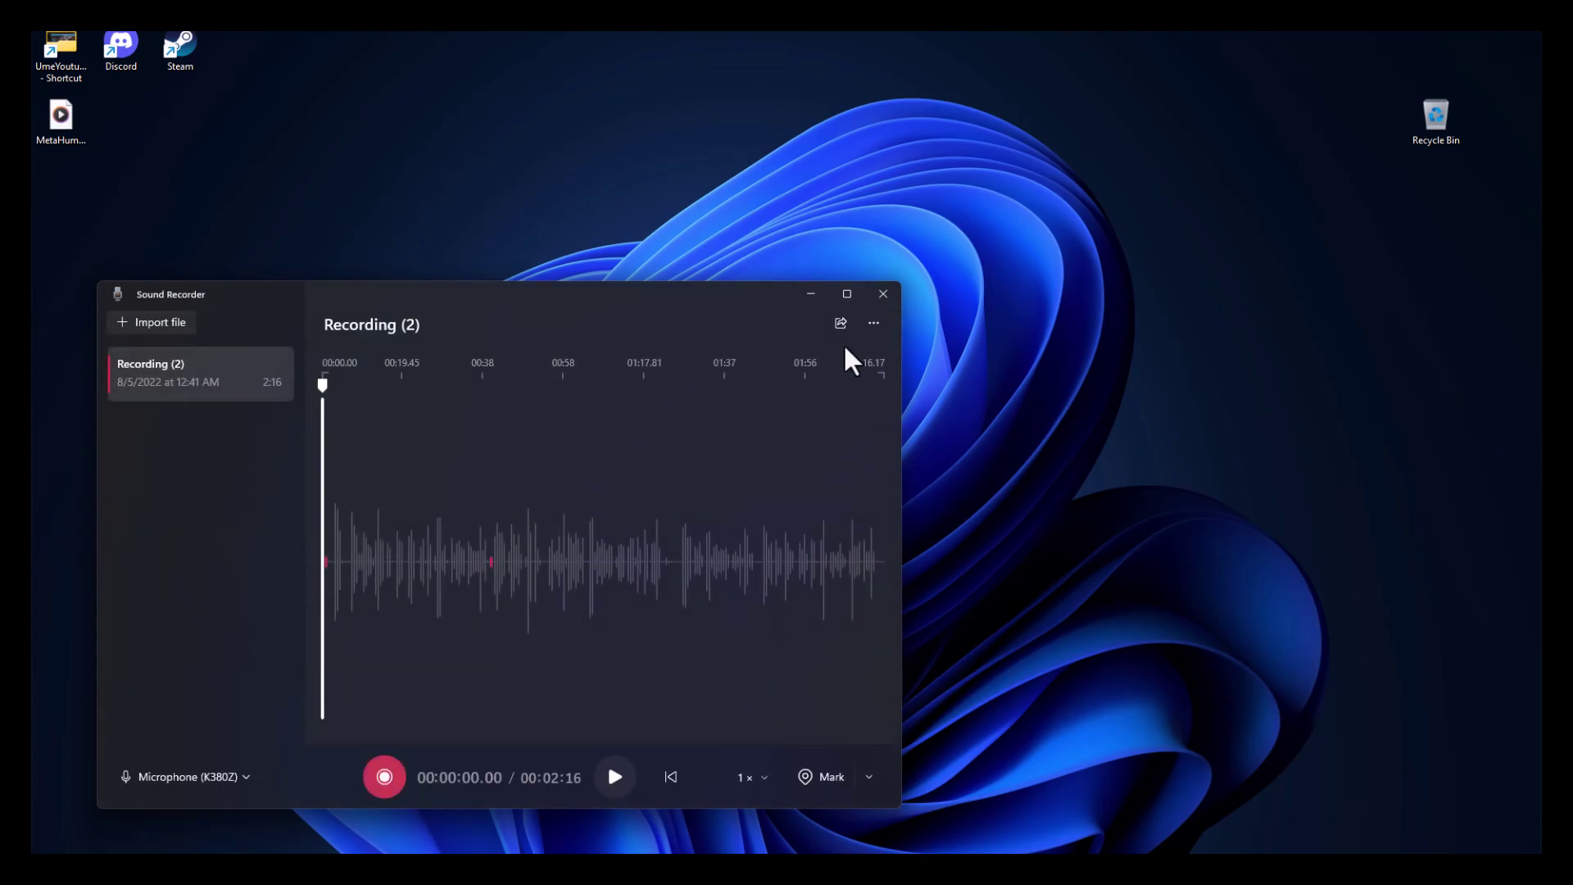
click(874, 324)
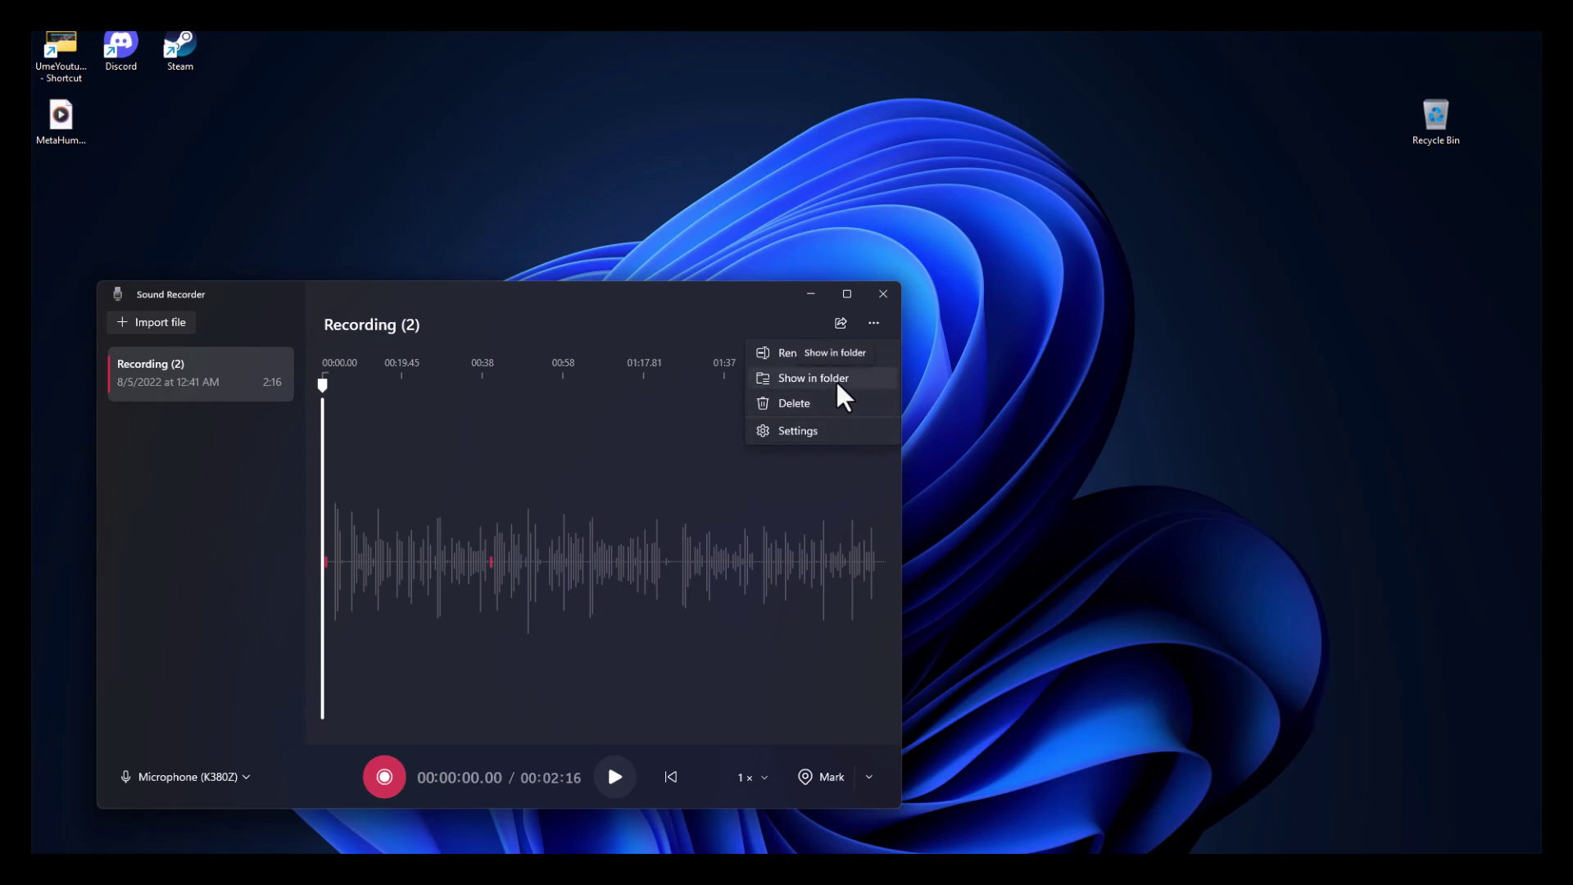
click(889, 299)
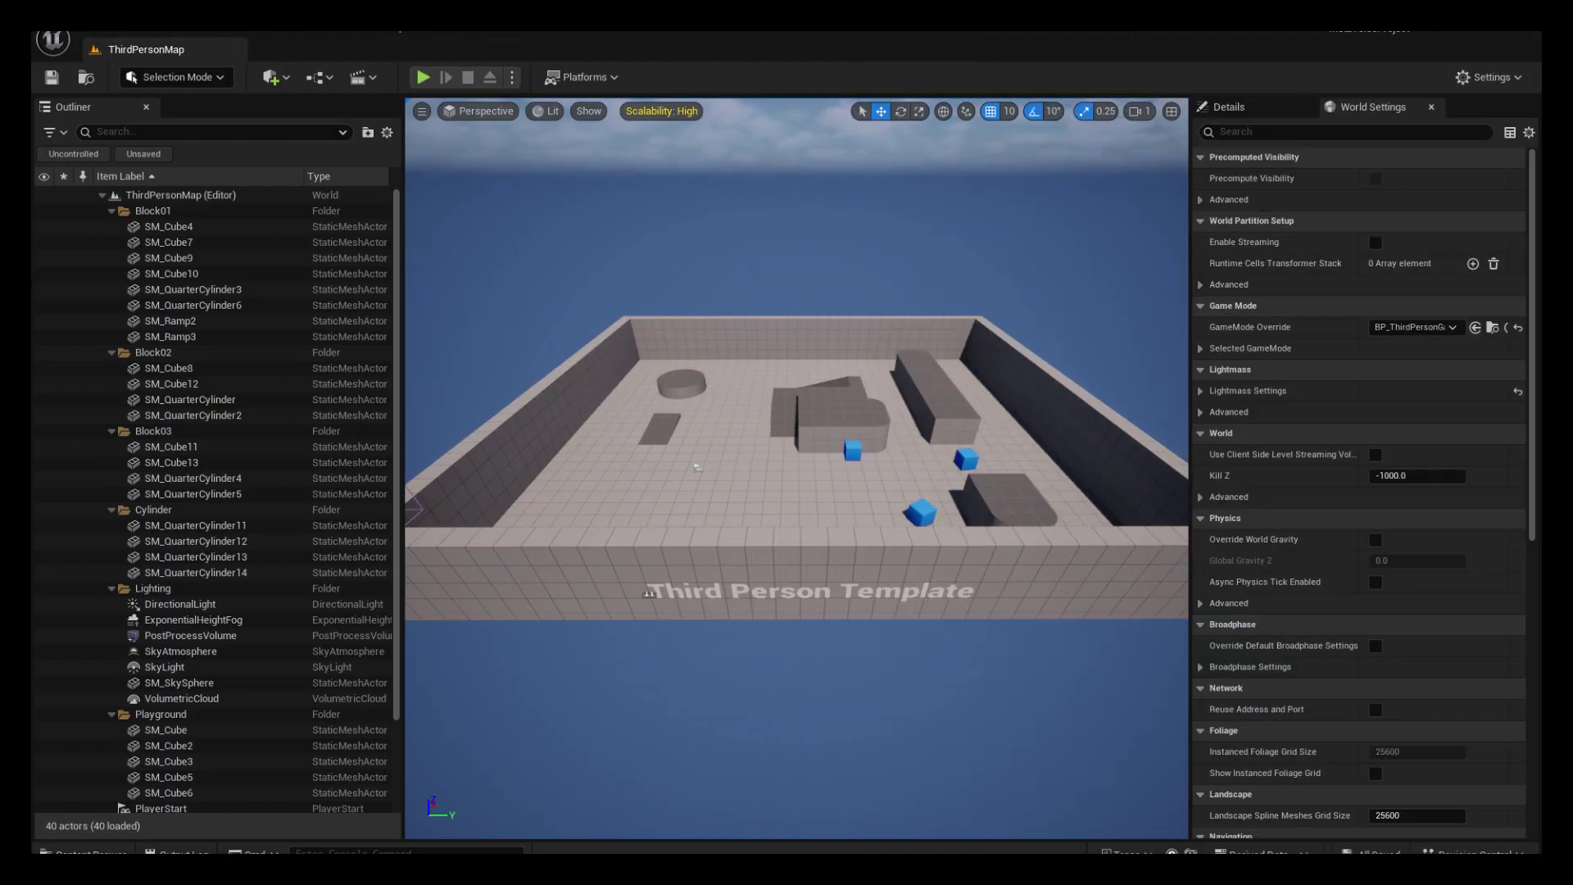
- Import the MetaHumanVoiceTest audio file from the Desktop into the project's MetaHumans folder
key(ctrl+space)
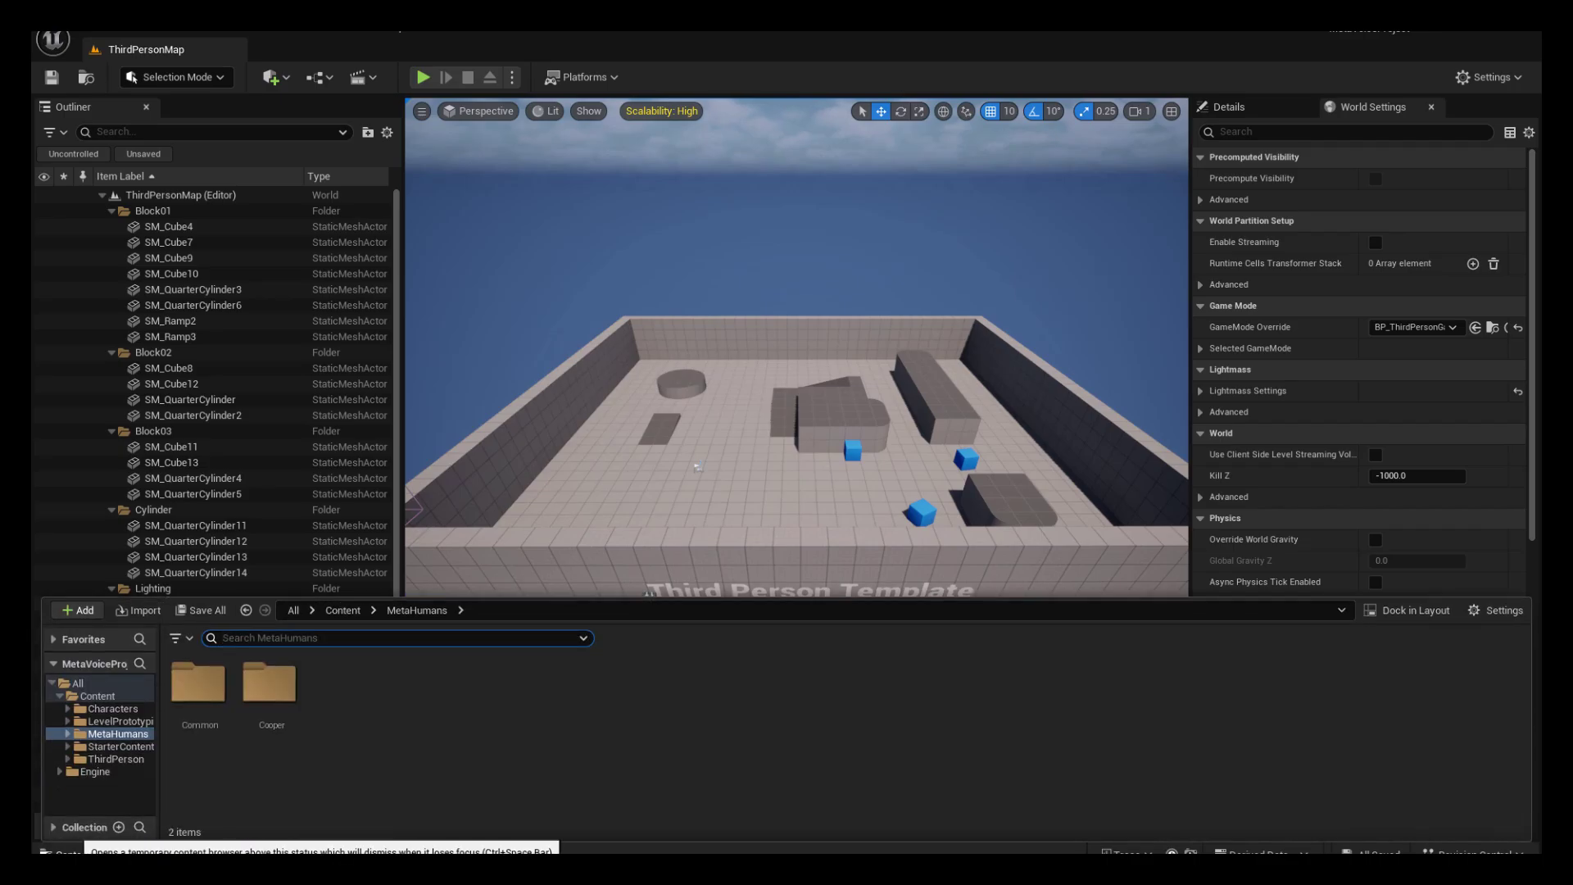
click(143, 614)
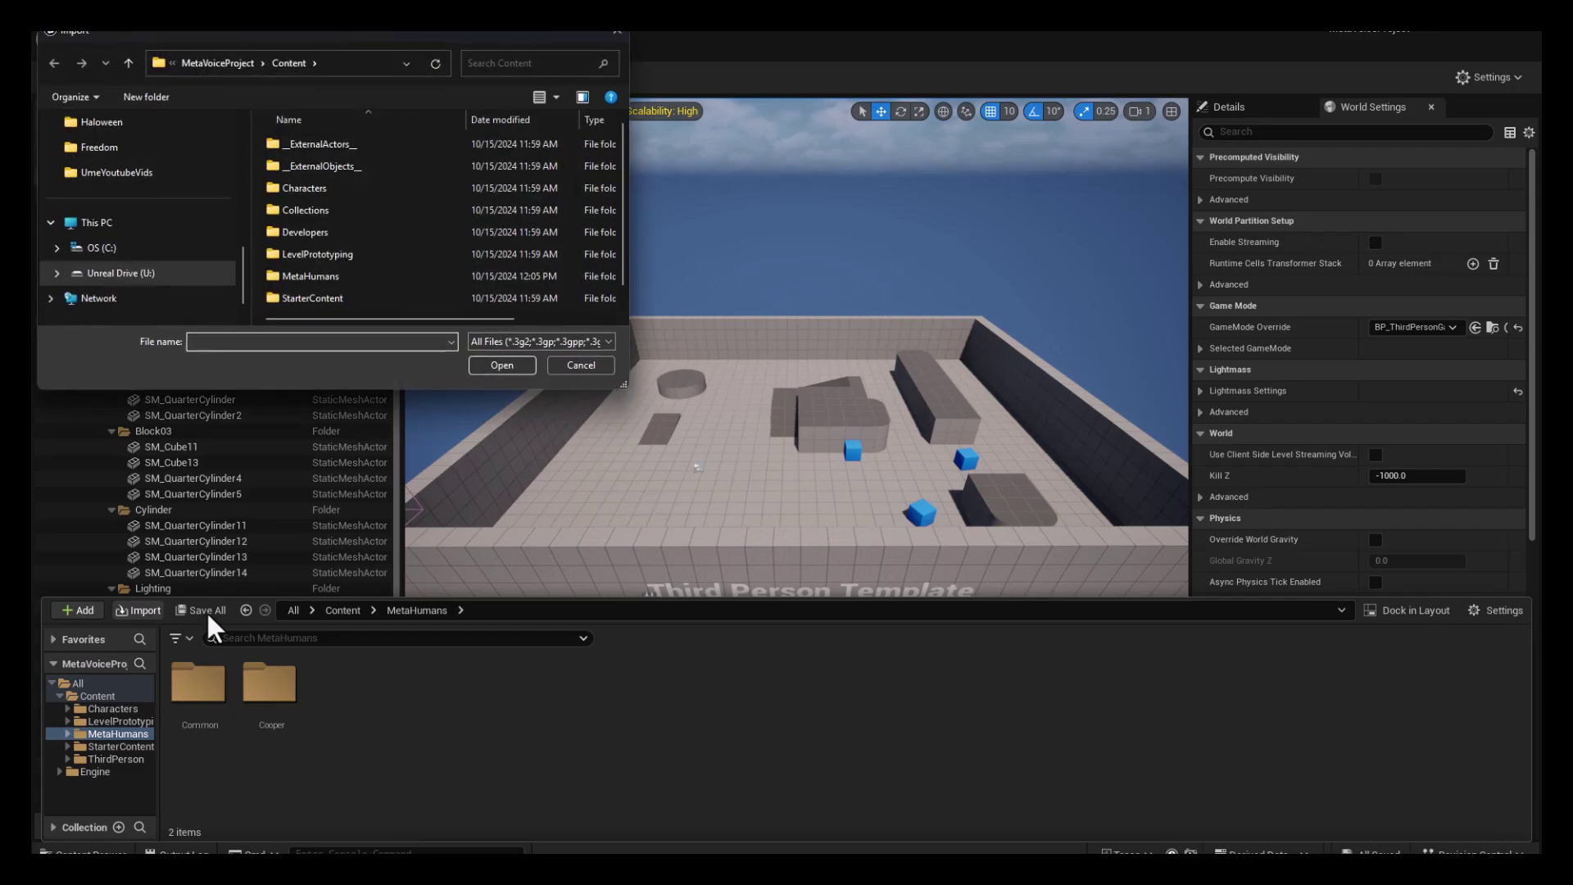
scroll(94, 175, up, 5)
scroll(132, 235, down, 3)
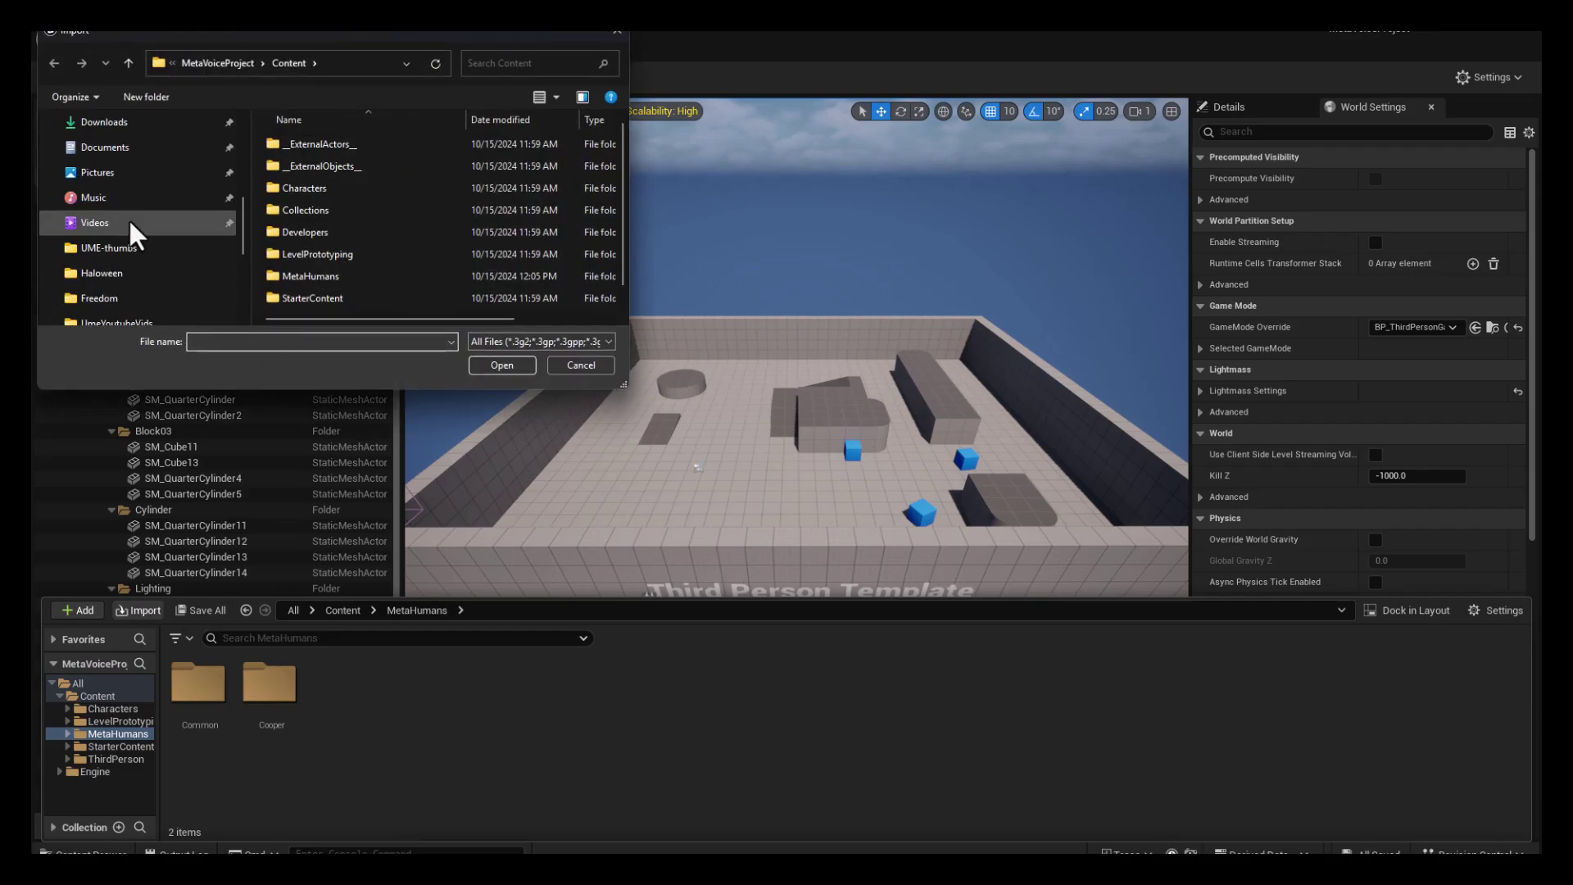
scroll(134, 234, up, 3)
click(132, 230)
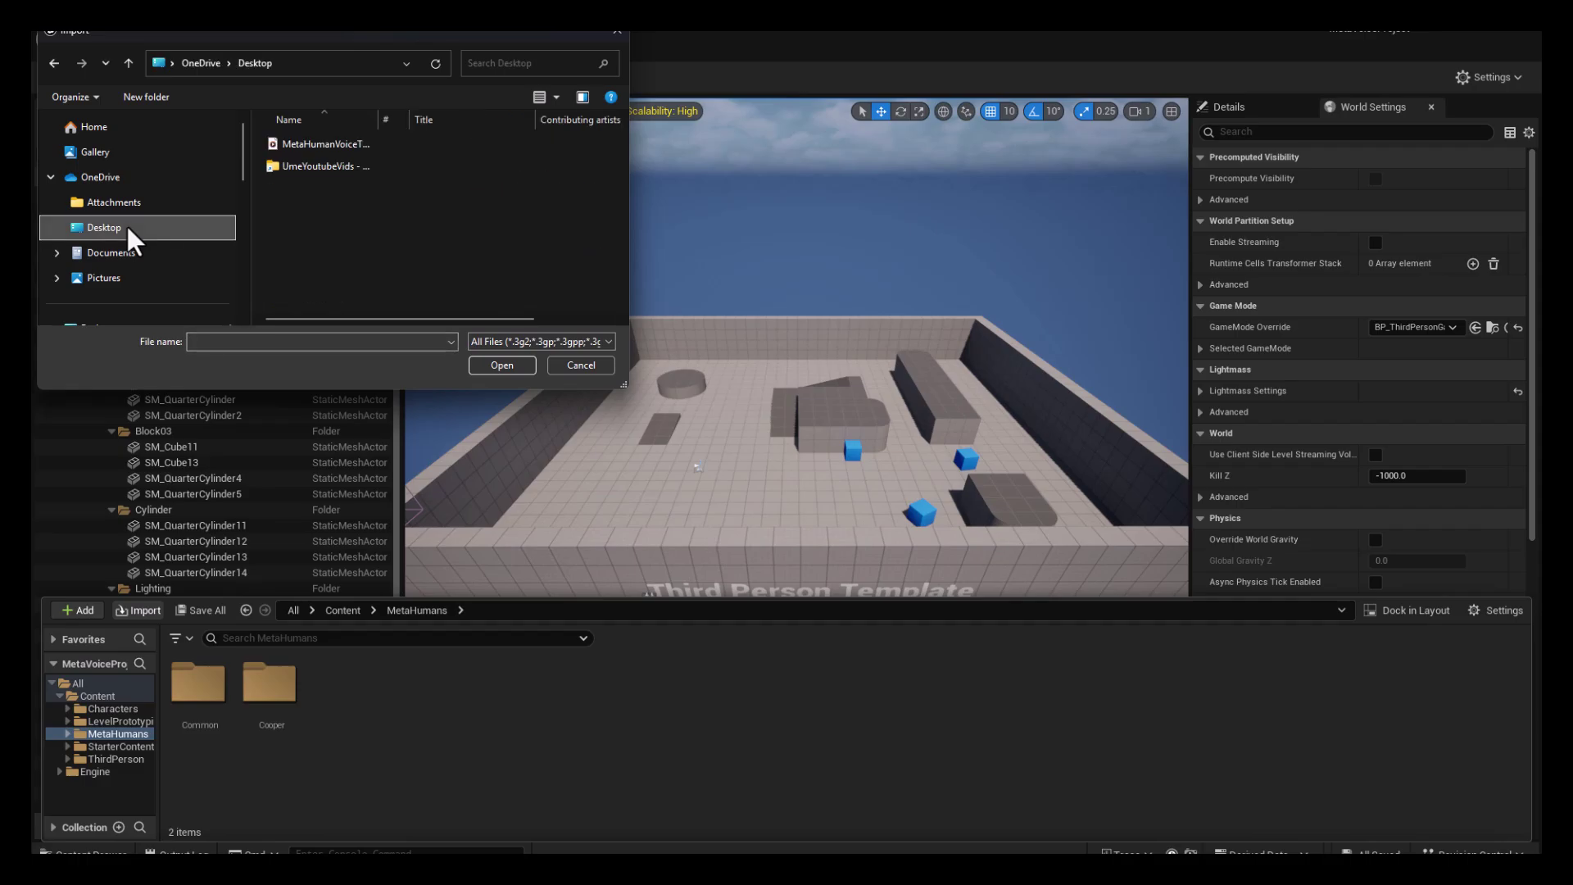
click(353, 148)
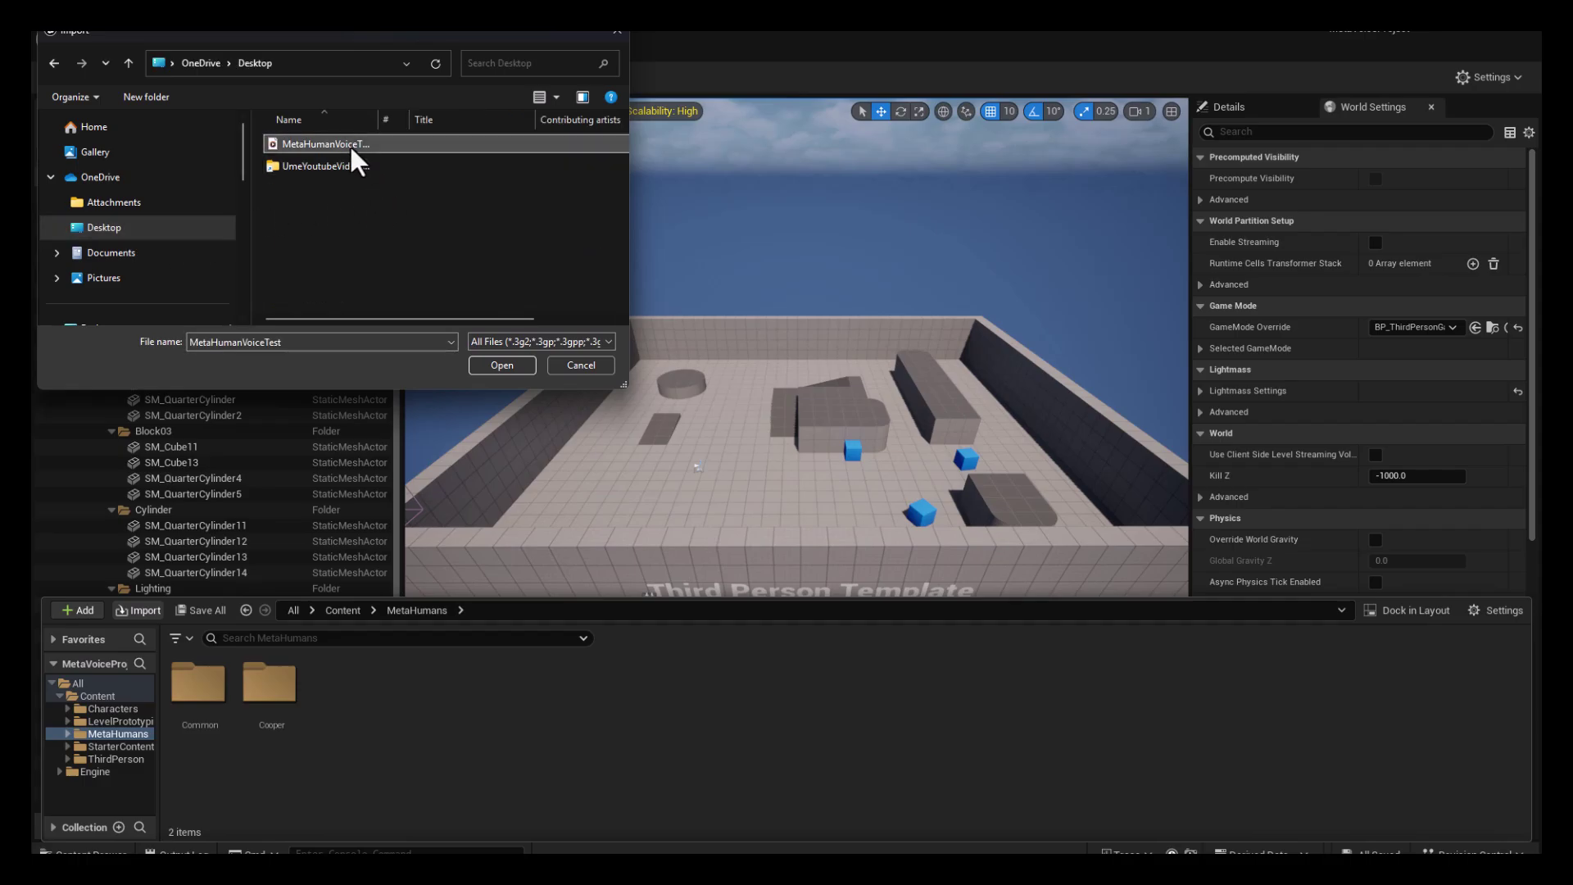
click(503, 365)
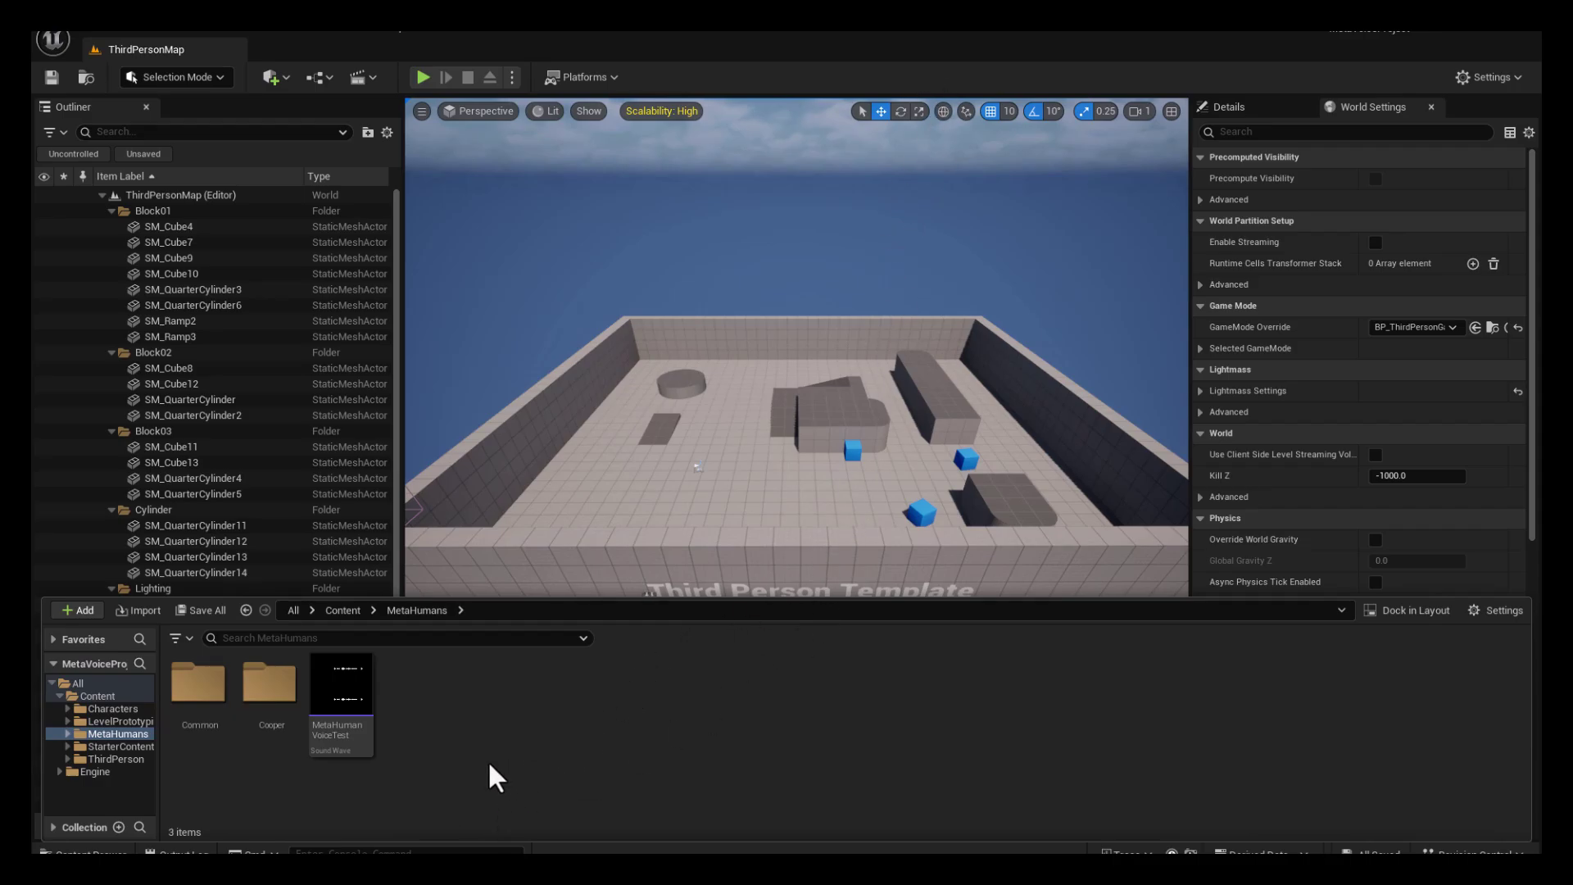
- Create a MetaHuman Performance asset named MP_Cooper in the MetaHumans folder and save it
right_click(448, 714)
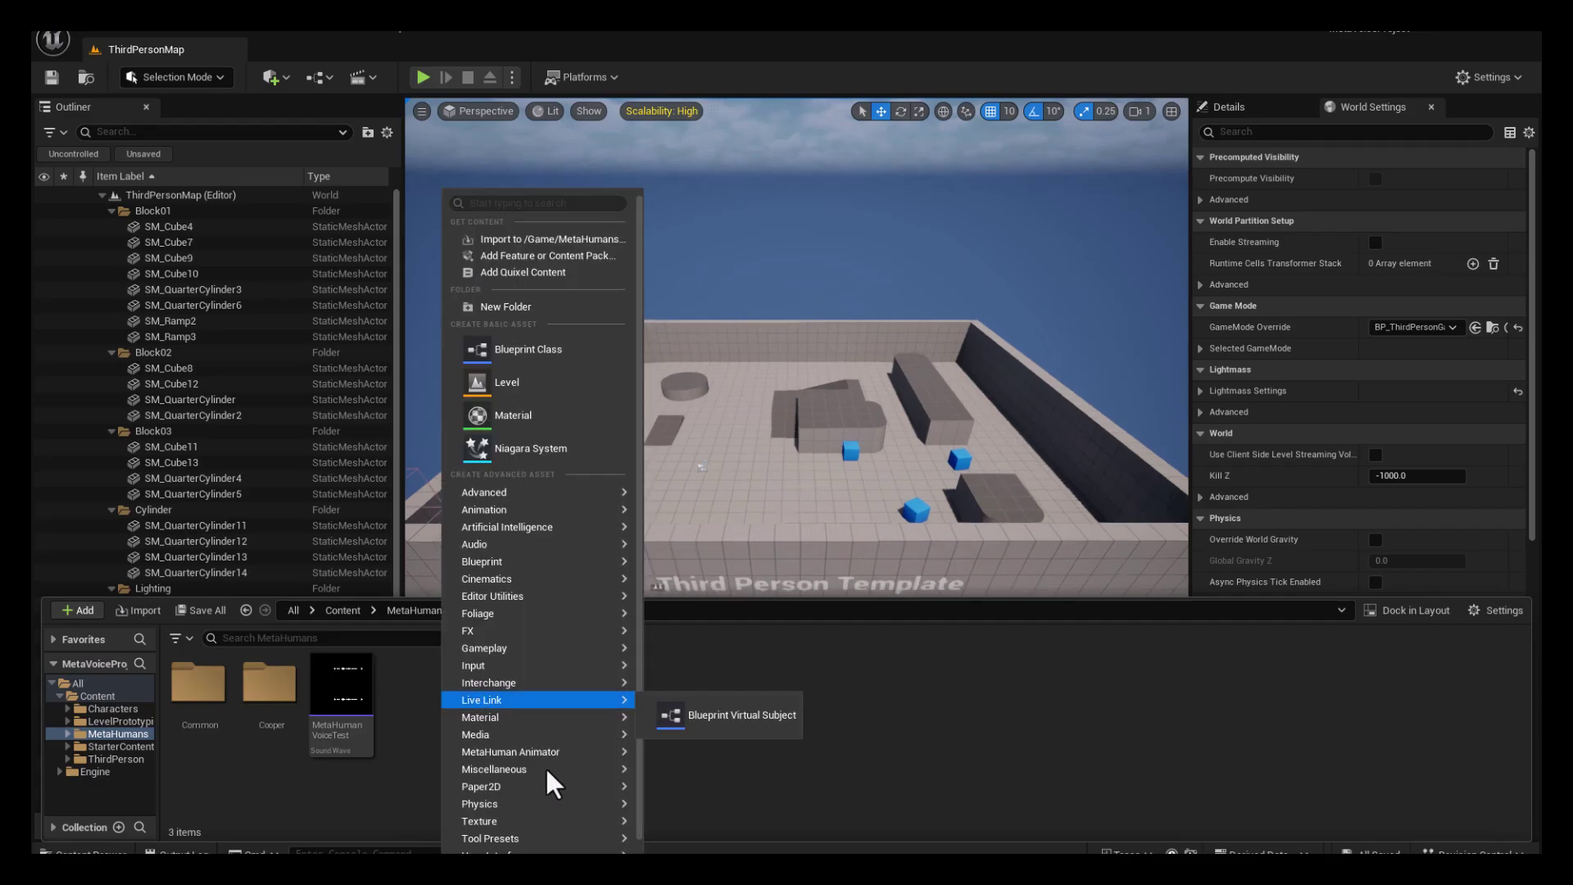
mouse_move(575, 759)
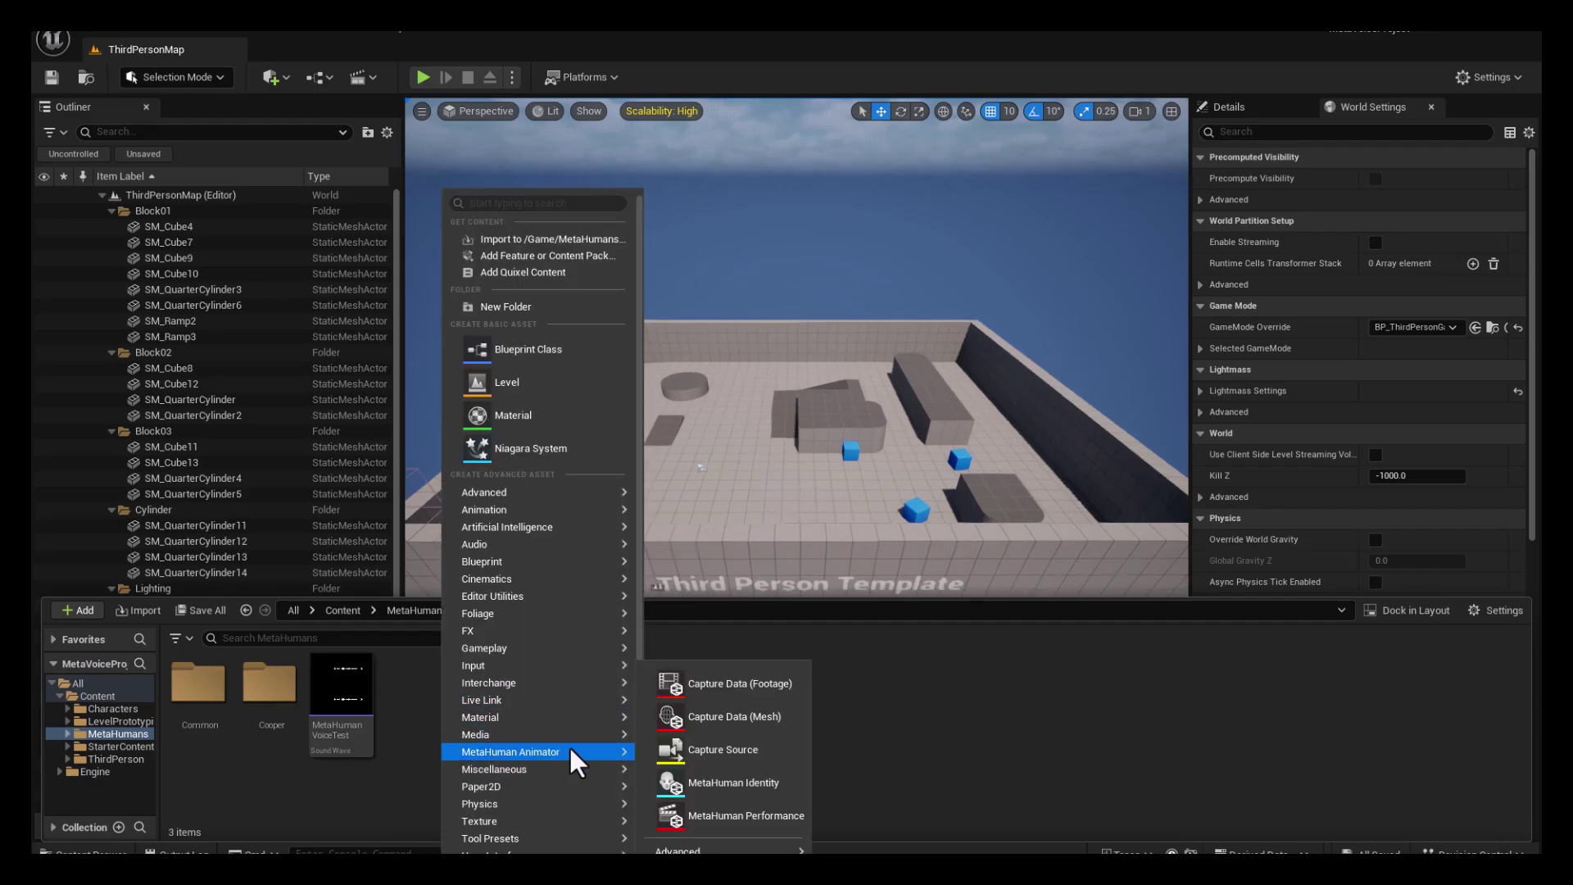
click(776, 824)
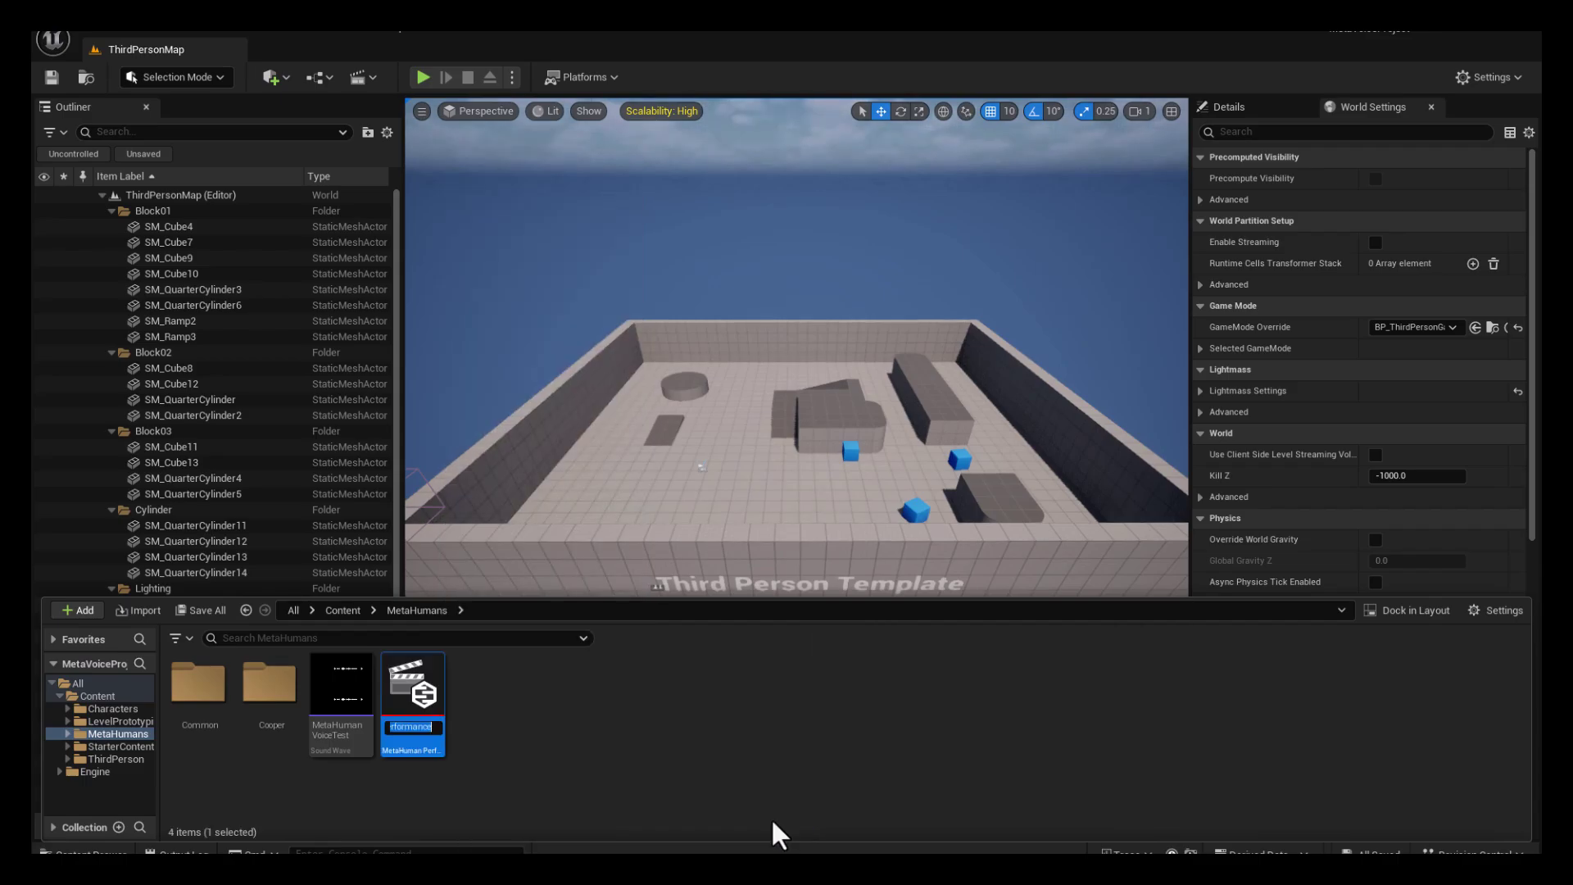
text(MP_Cooper)
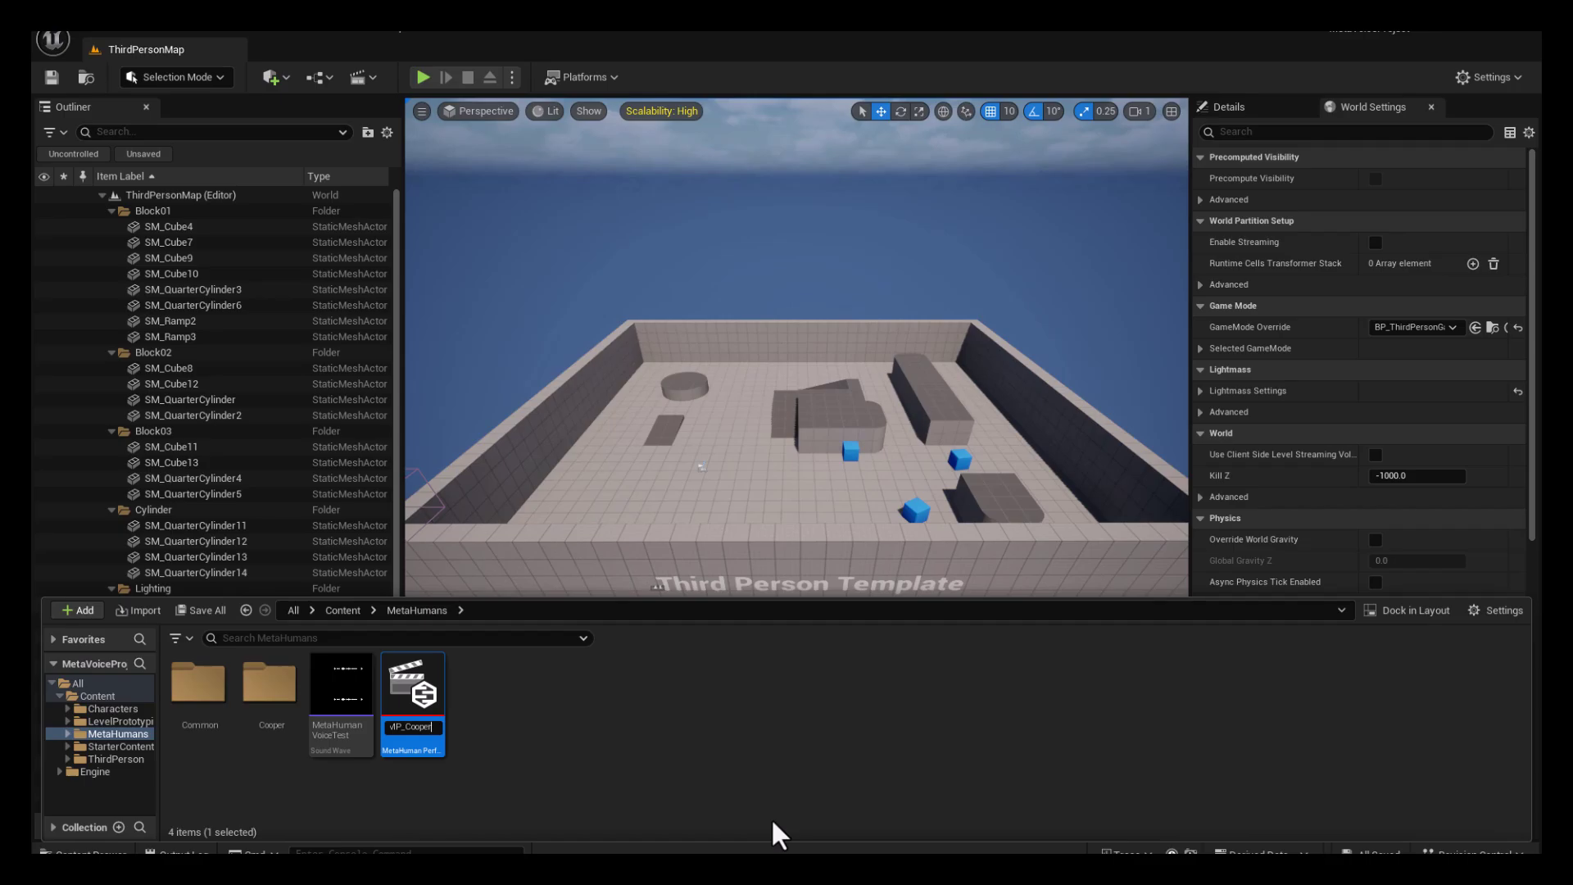
key(Return)
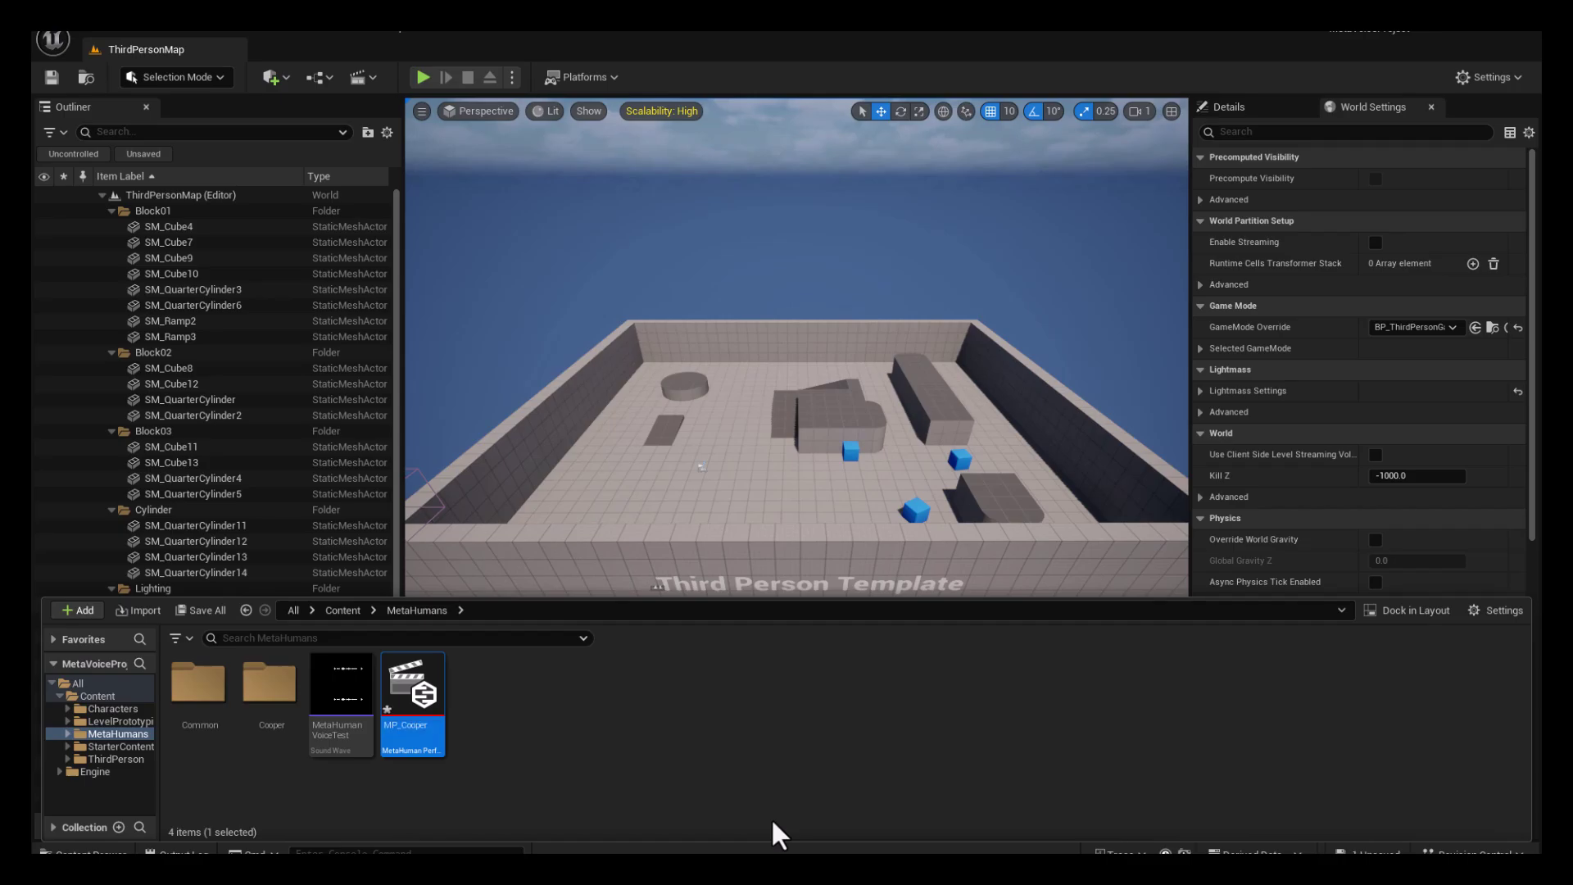
key(ctrl+s)
- Open MP_Cooper, set its input type to Audio, and assign the MetaHumanVoiceTest sound wave as its audio
double_click(418, 689)
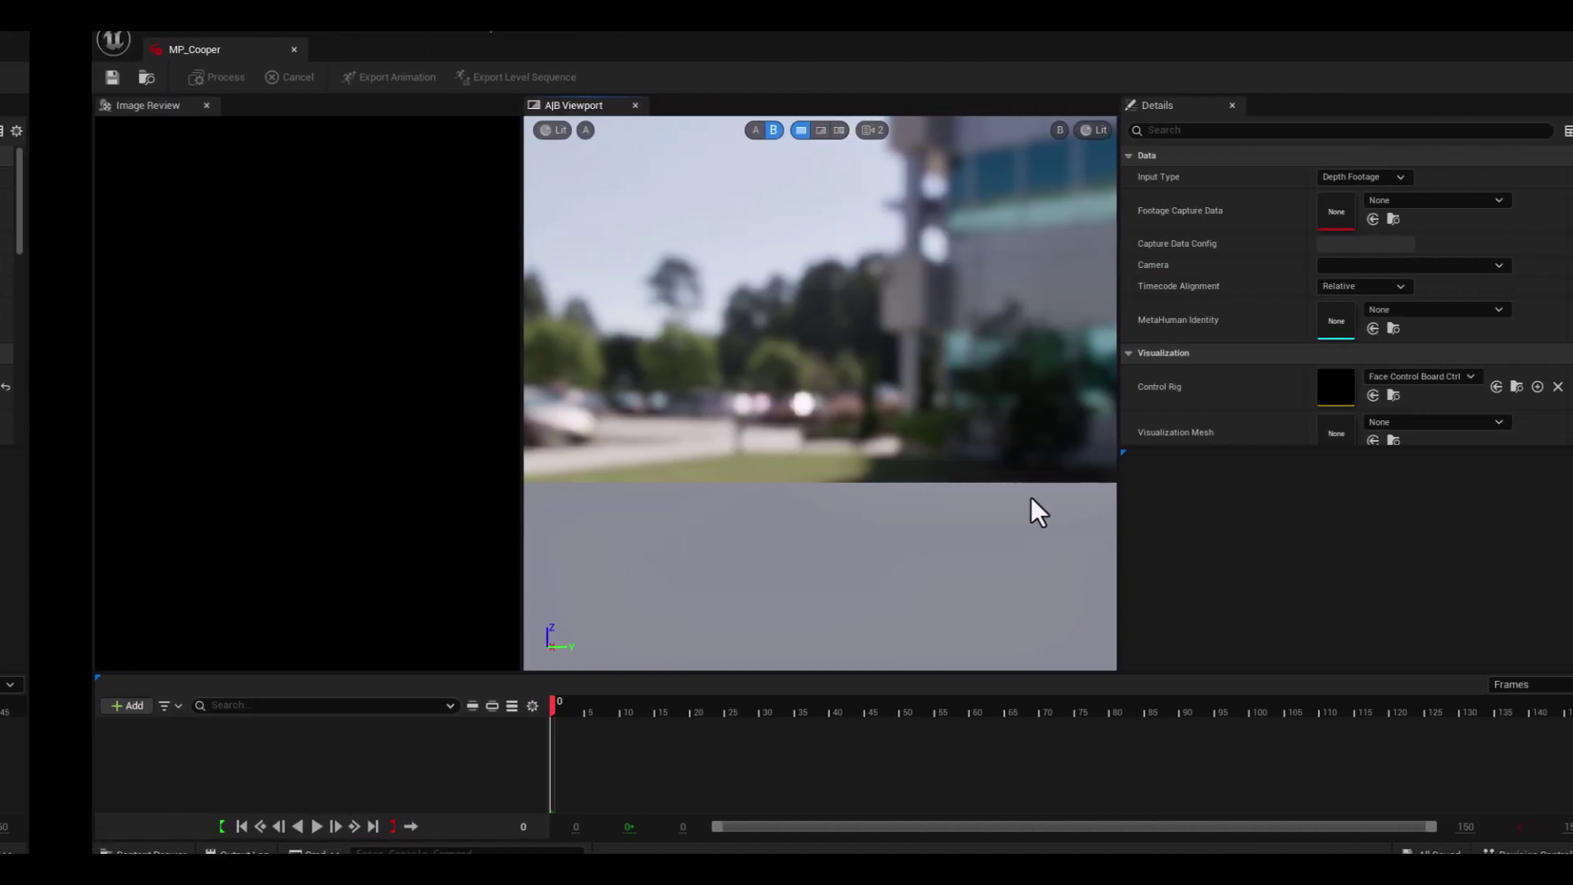
click(1329, 179)
click(1331, 198)
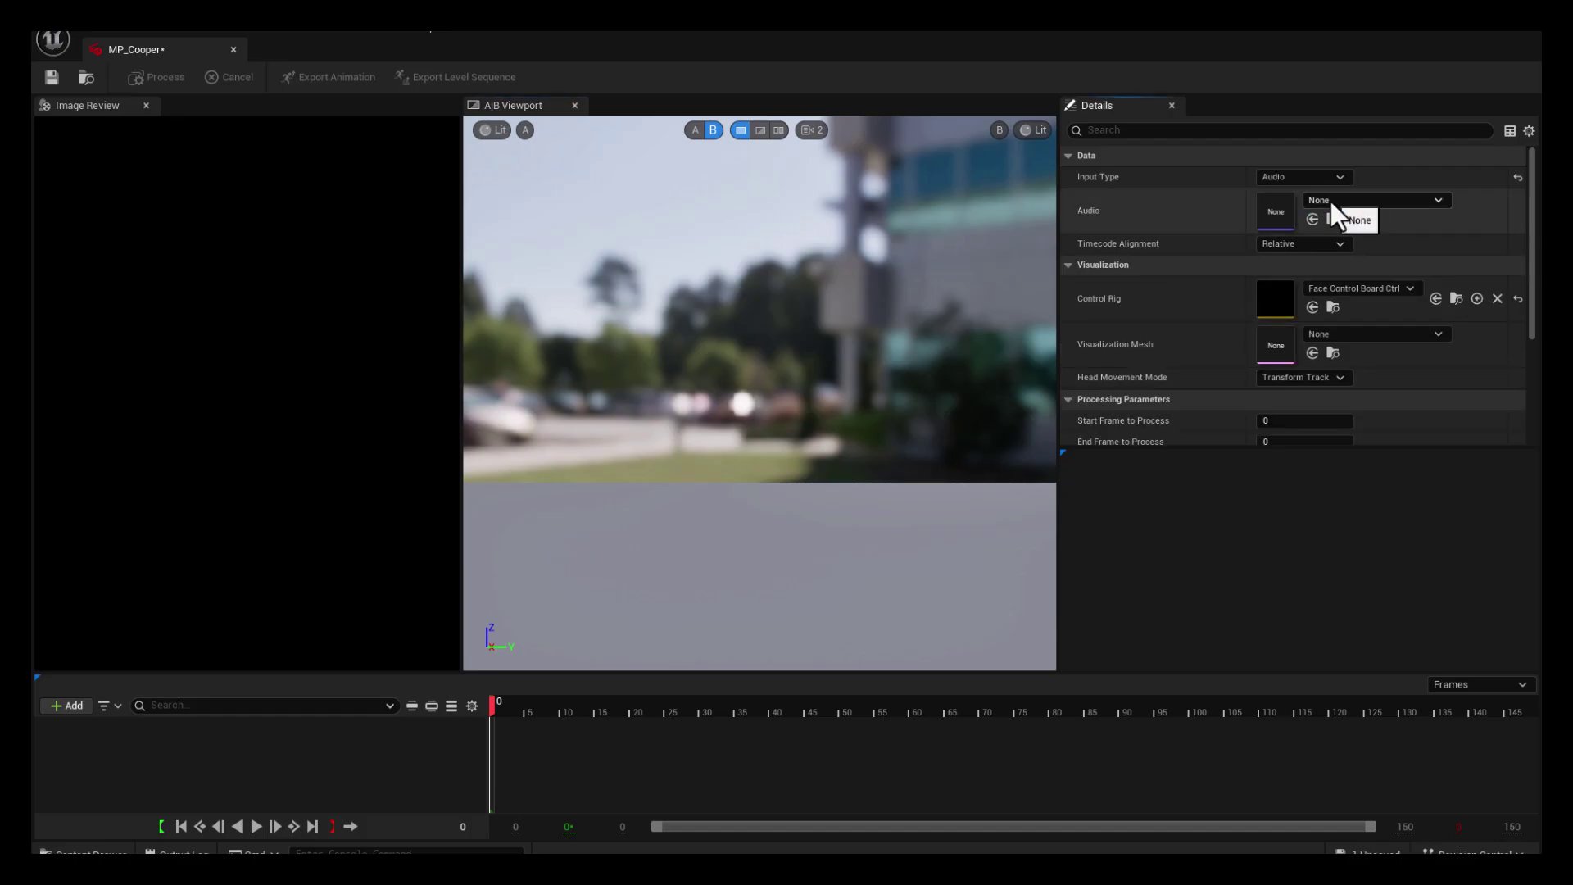
click(1353, 200)
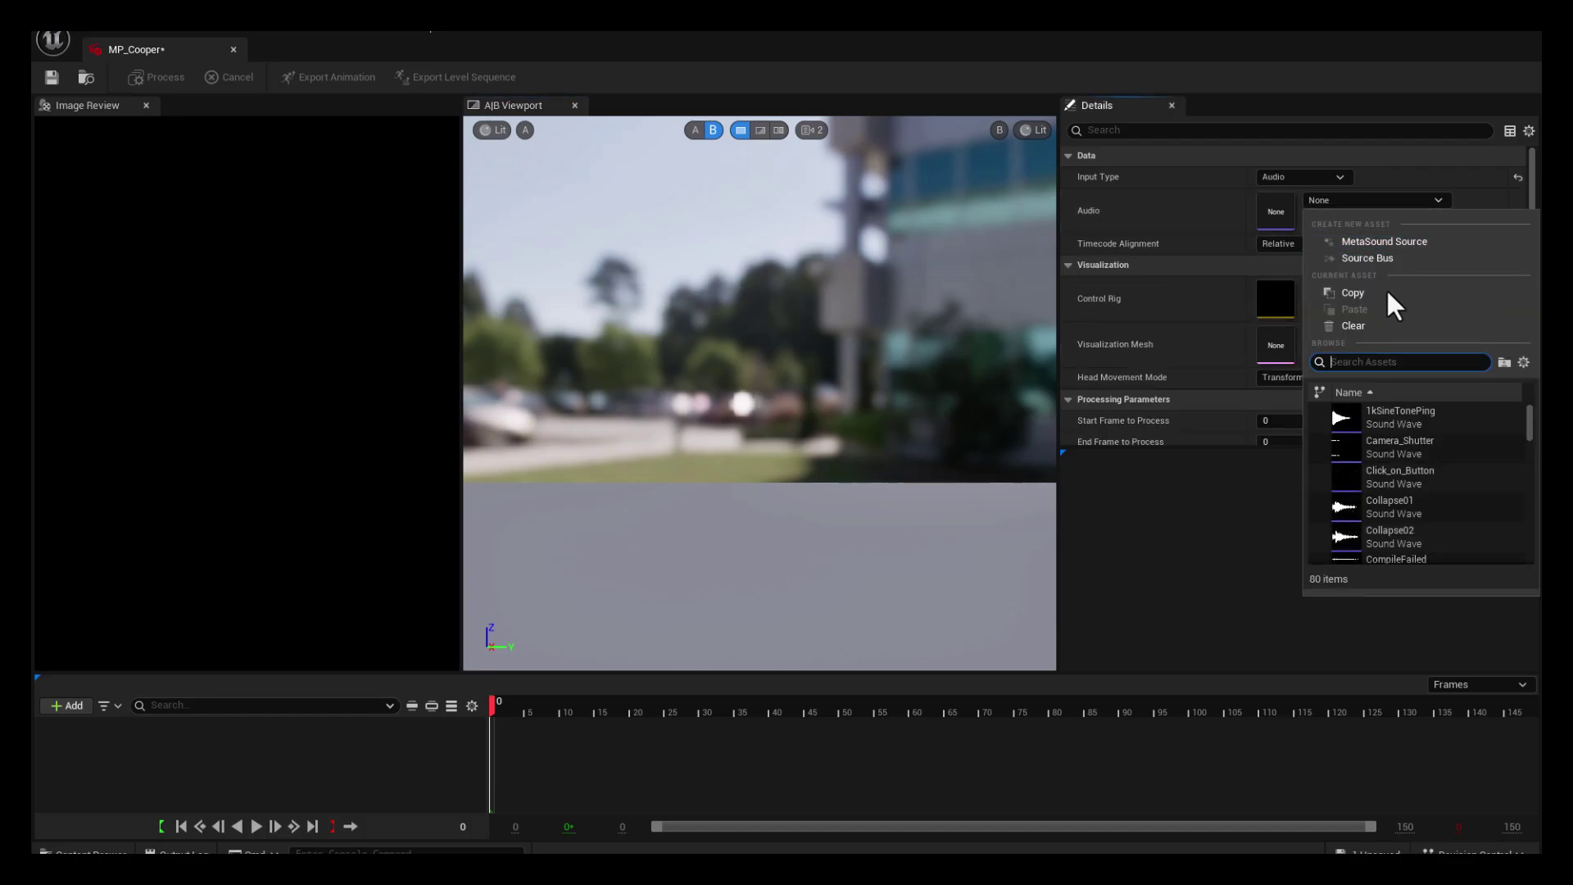
text(meta)
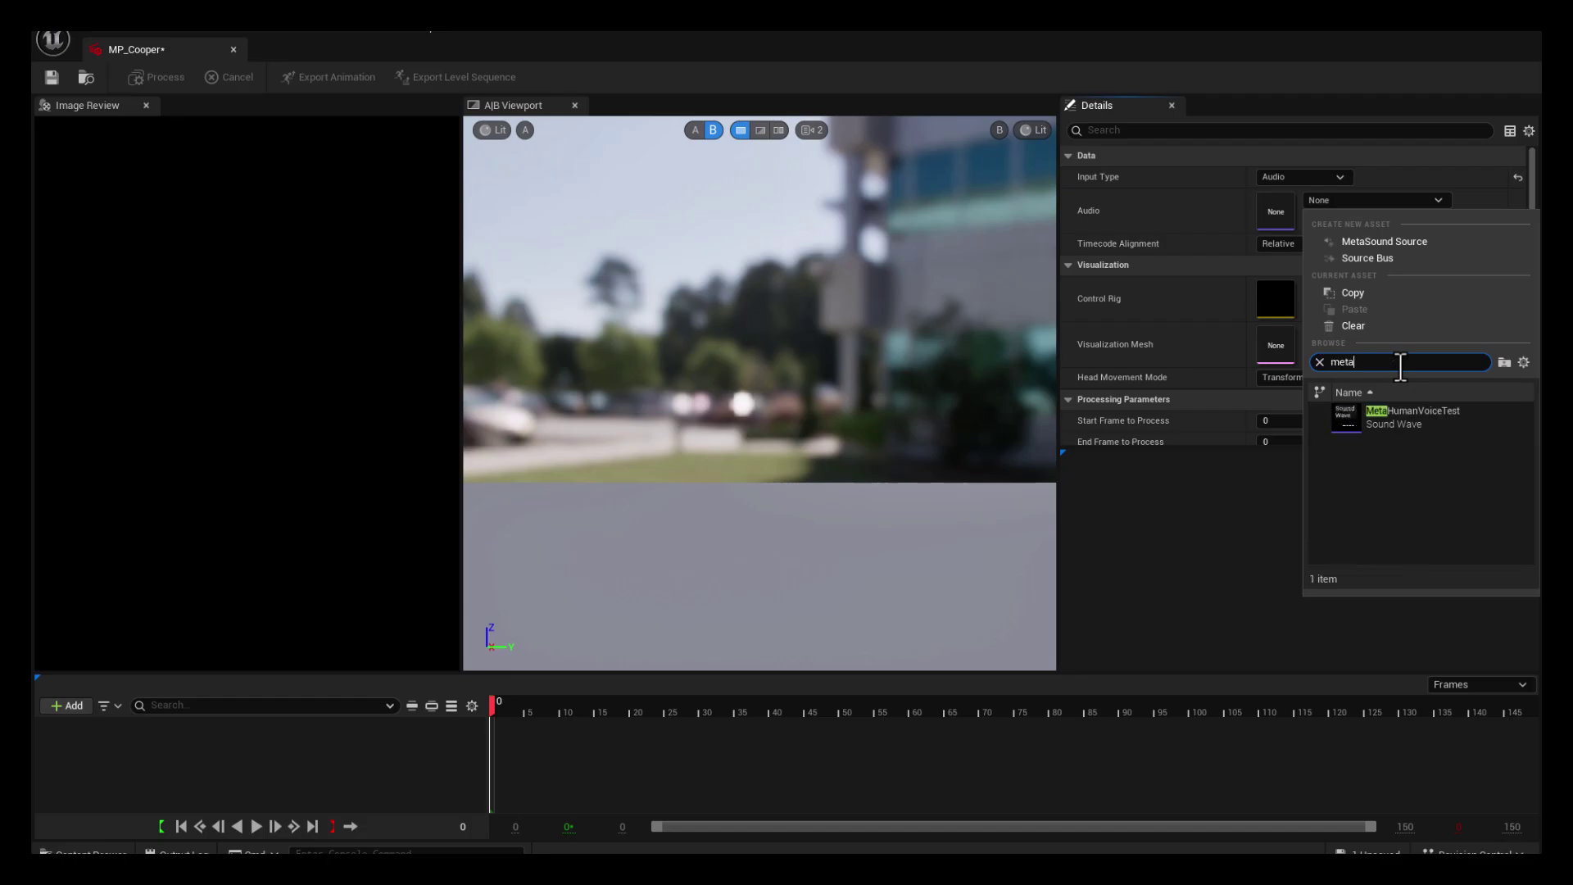
click(1437, 412)
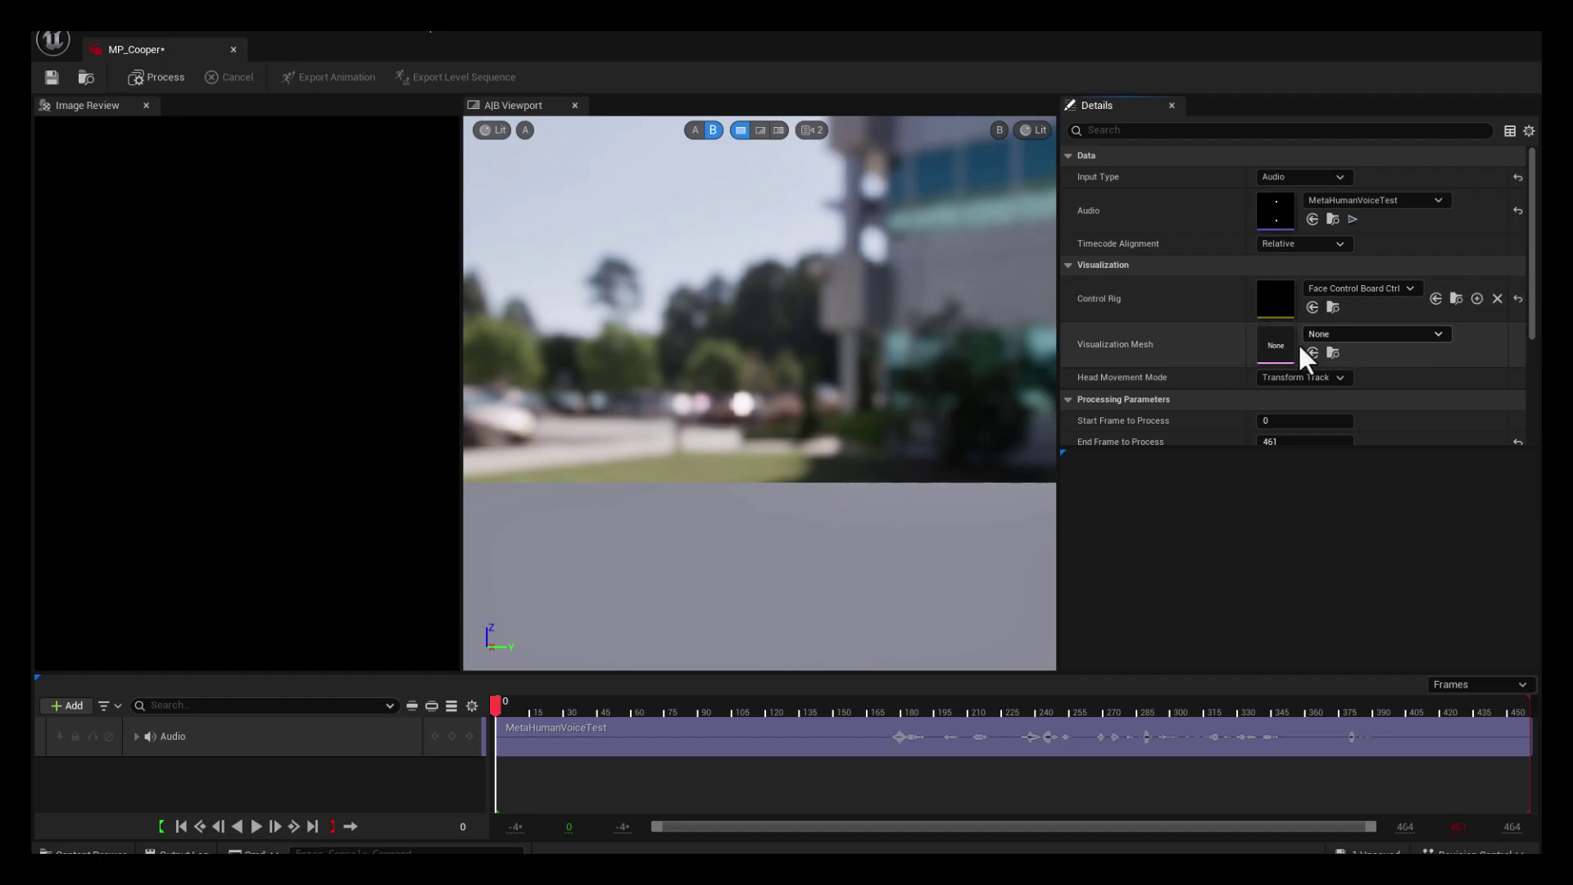
- Set the visualization mesh to Cooper_FaceMesh and agree to use the audio clock as the clock source
click(1370, 335)
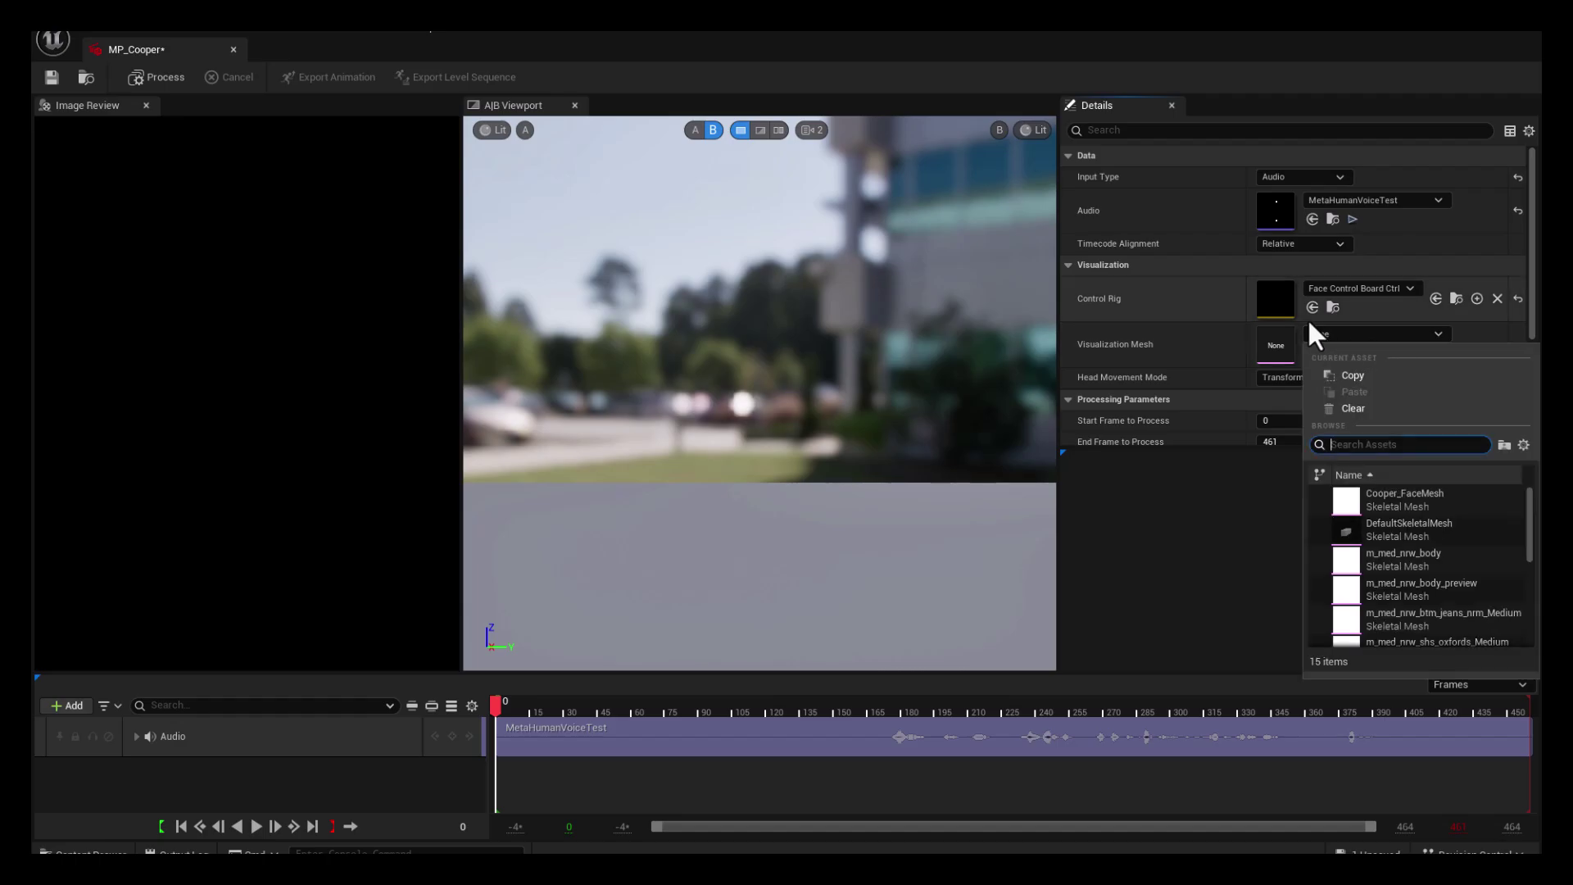
click(943, 74)
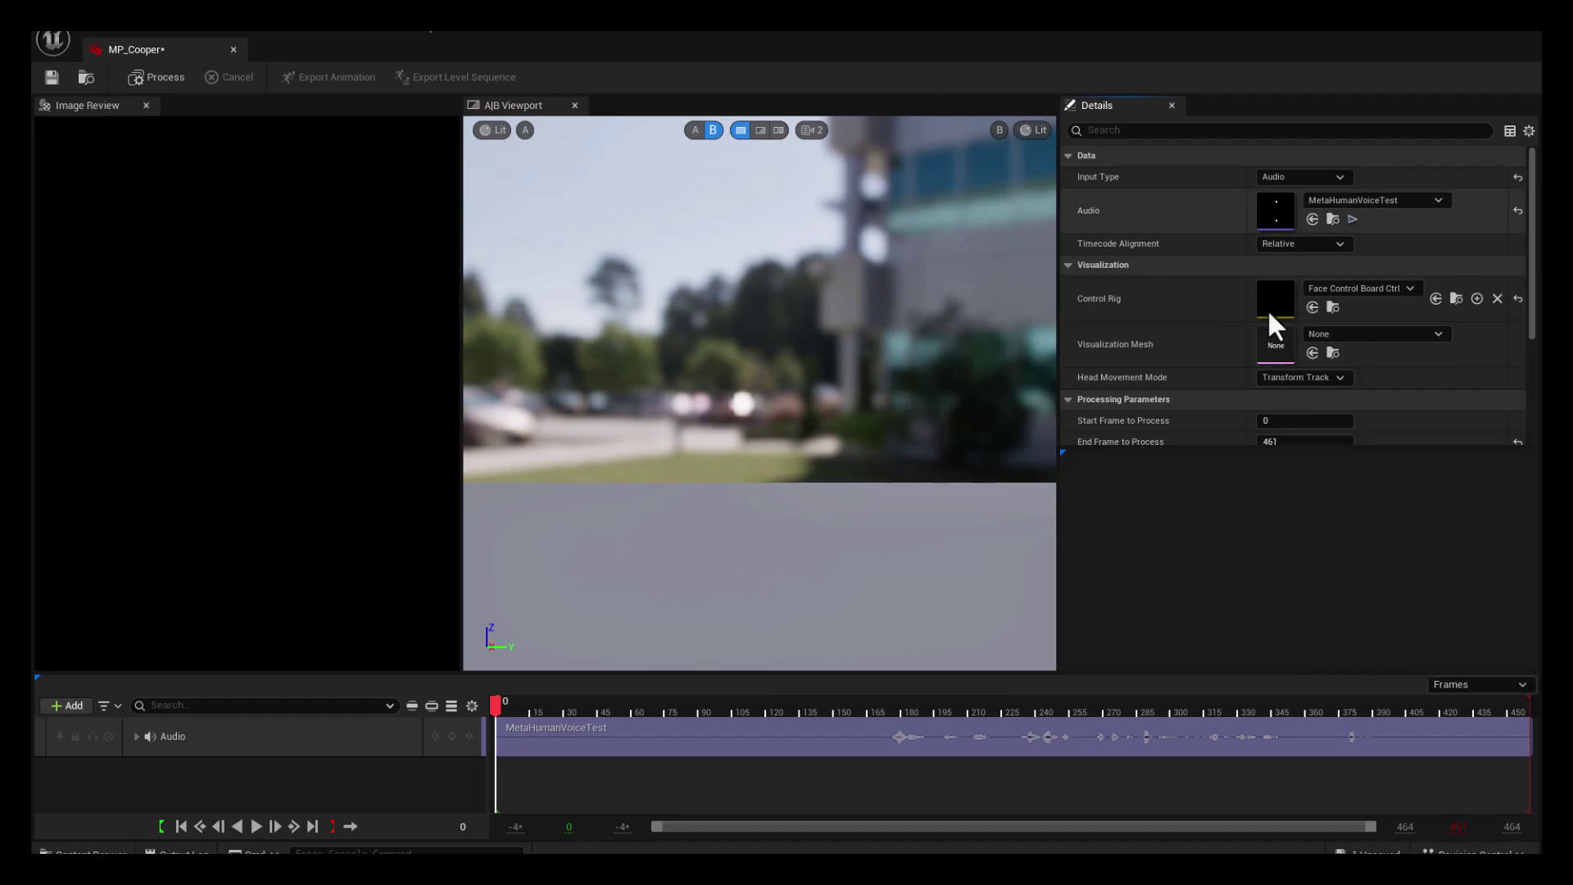
click(1367, 335)
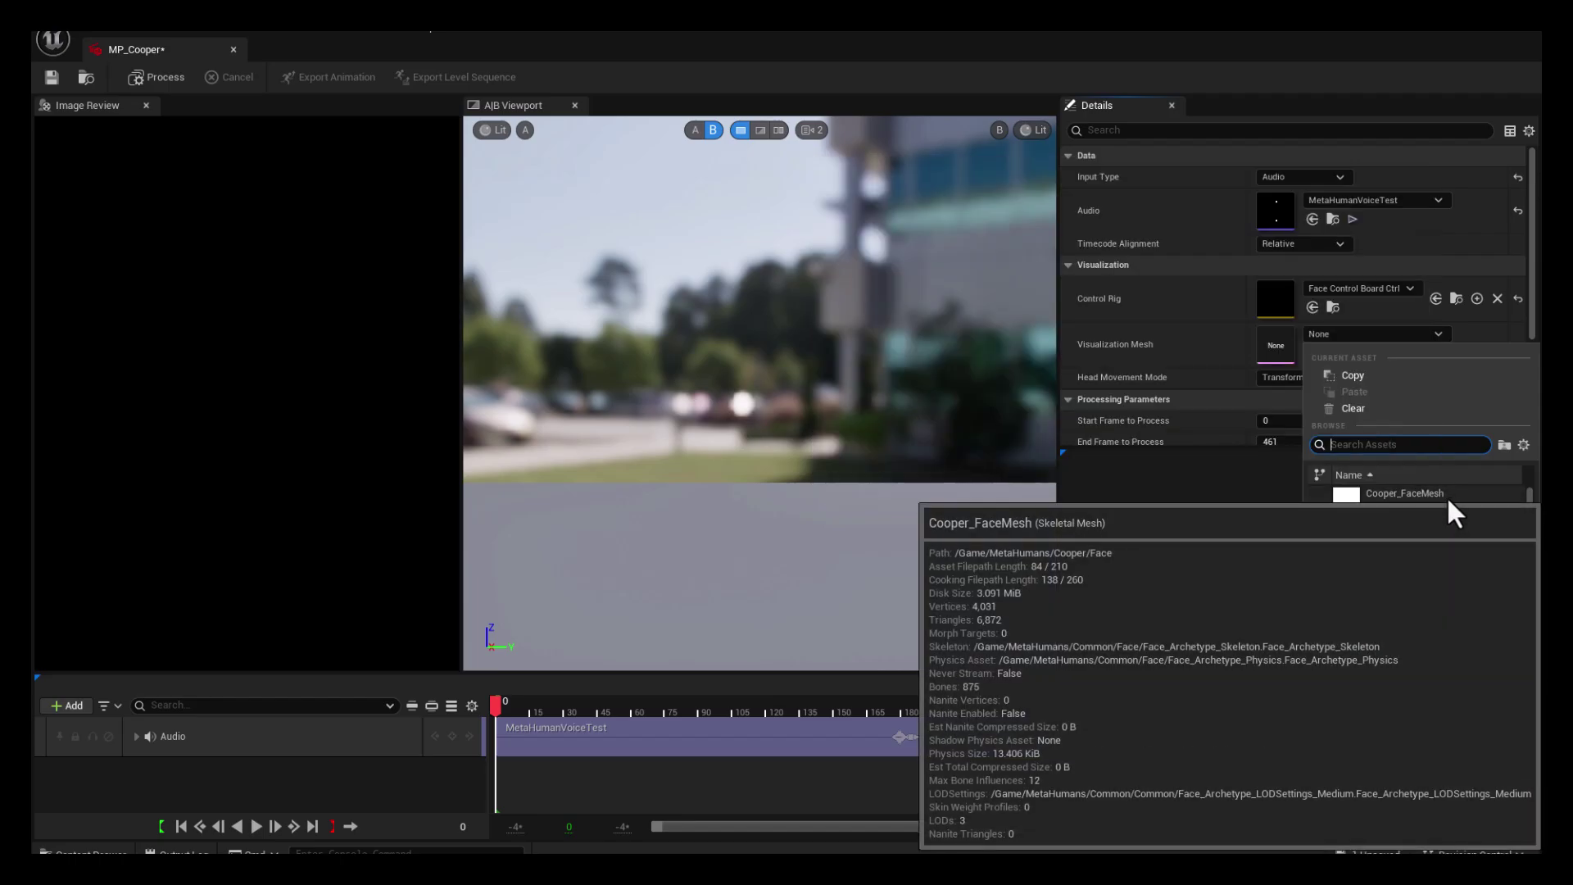
click(1447, 498)
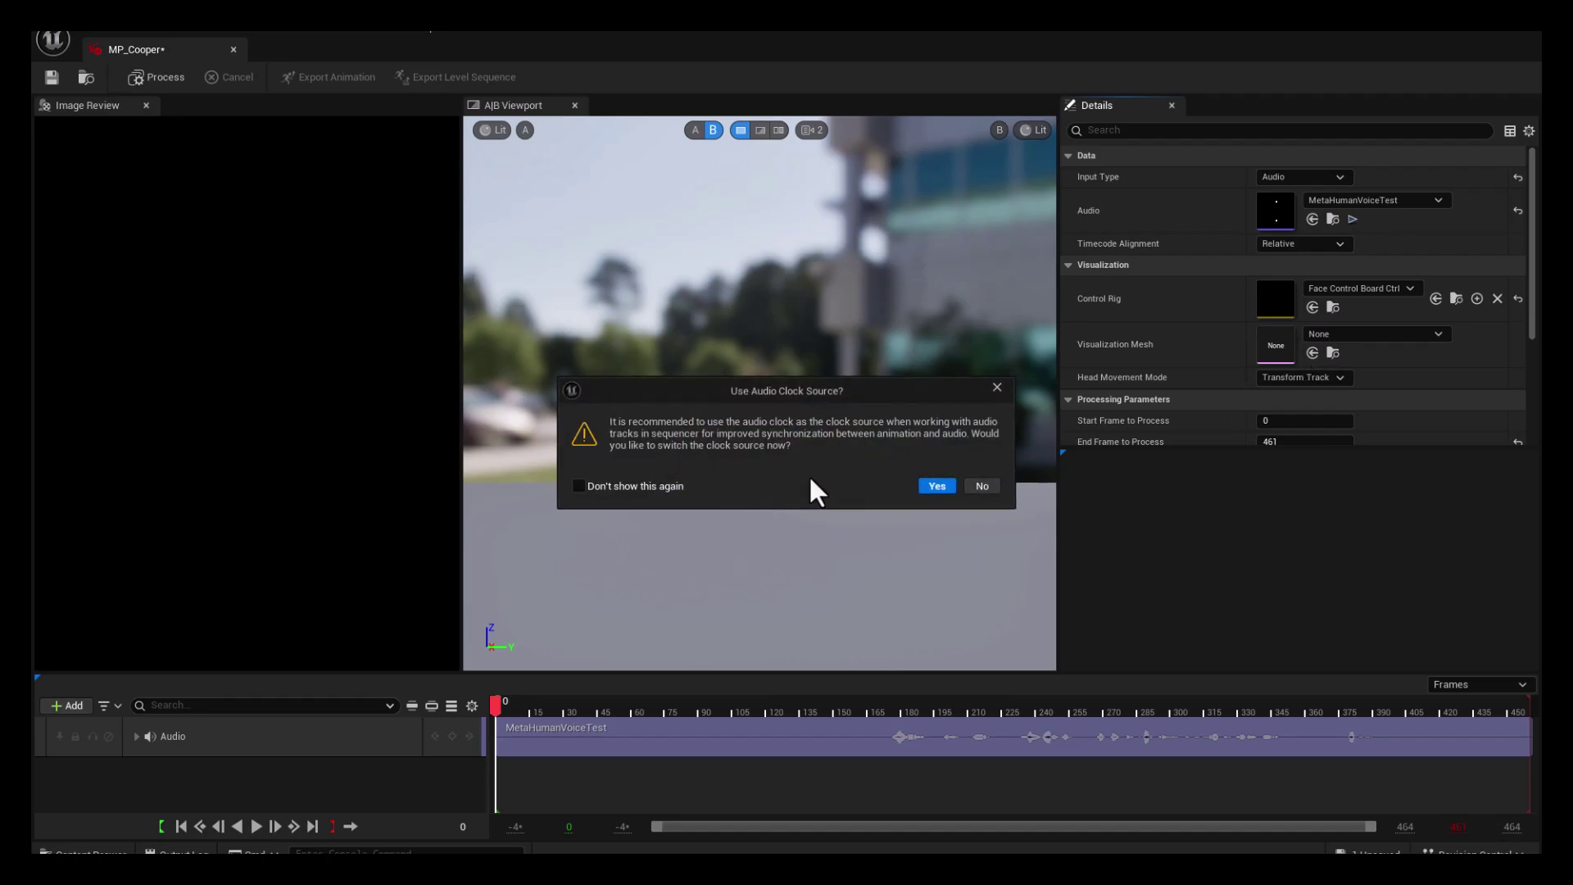
click(941, 486)
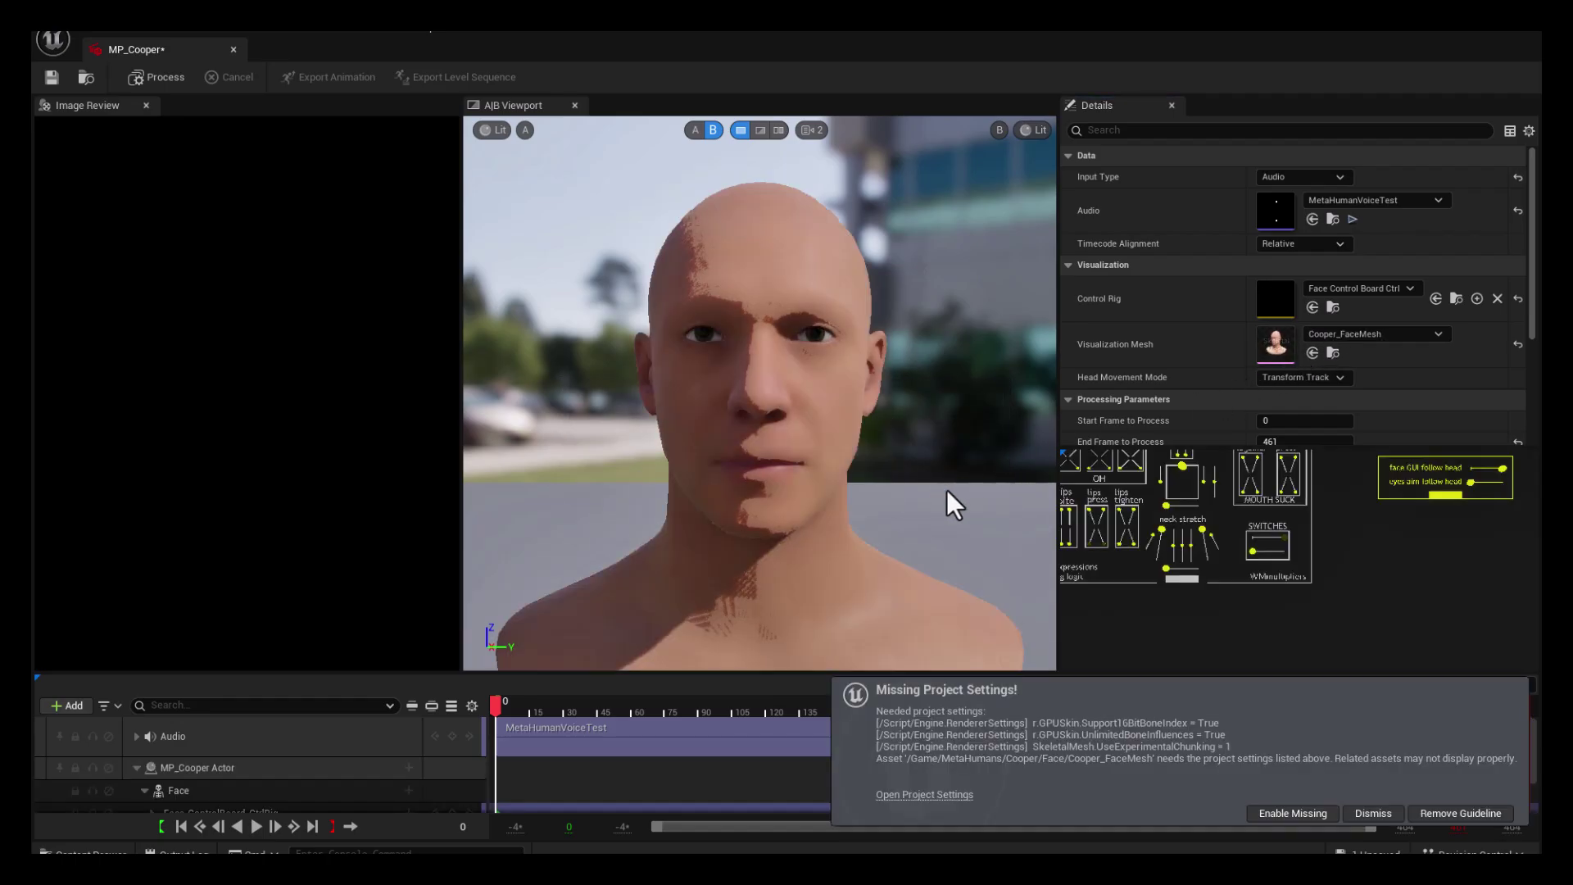
- Enable the missing project settings for Cooper_FaceMesh and play back the MP_Cooper performance
click(1304, 809)
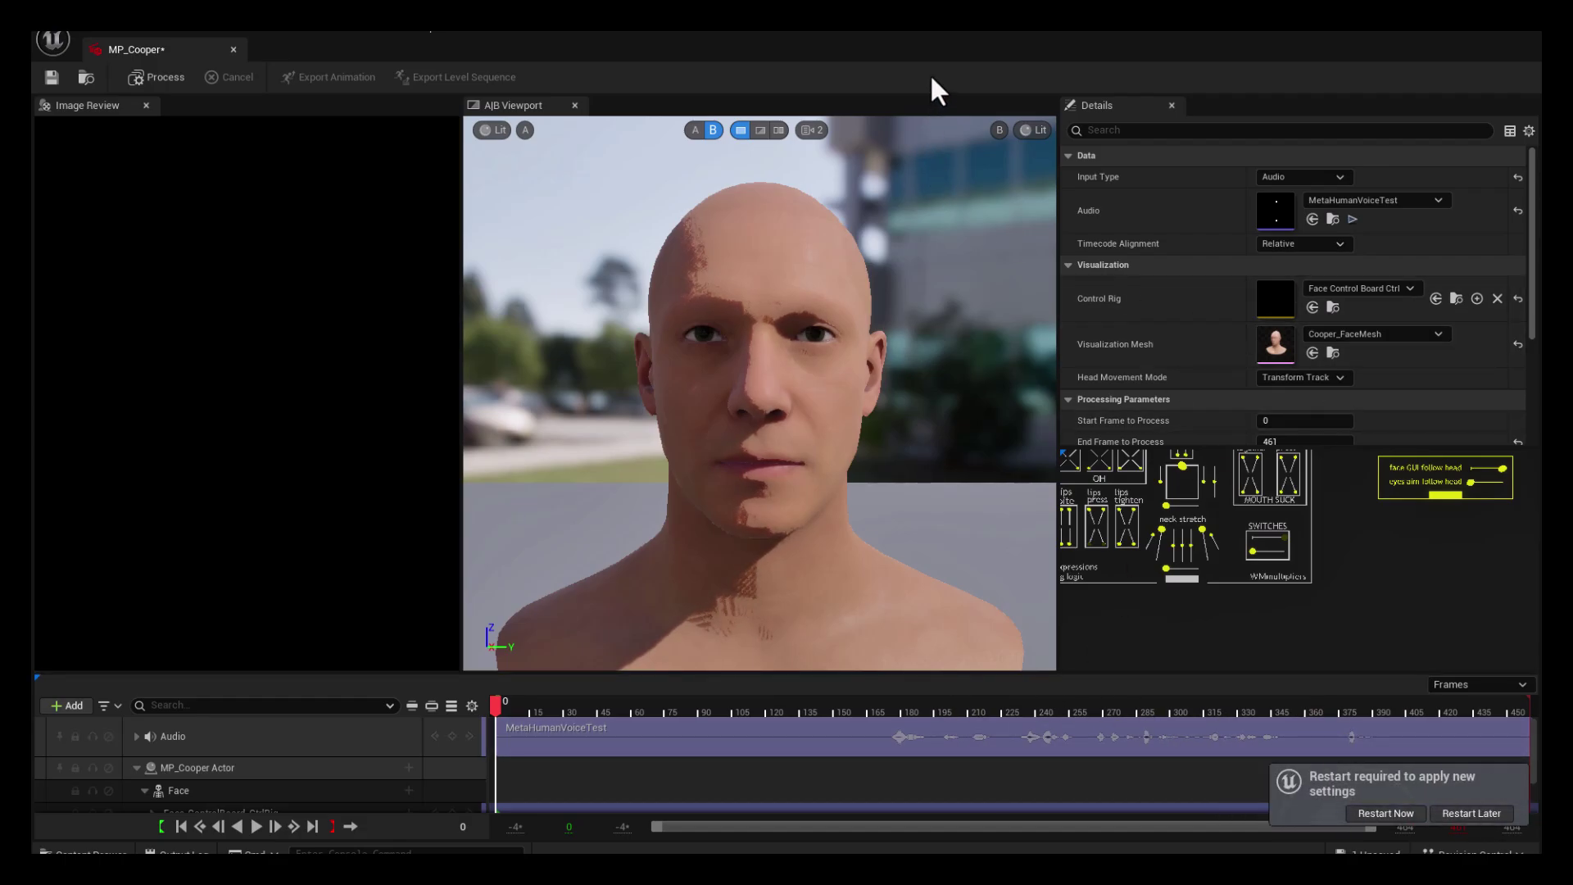
click(258, 825)
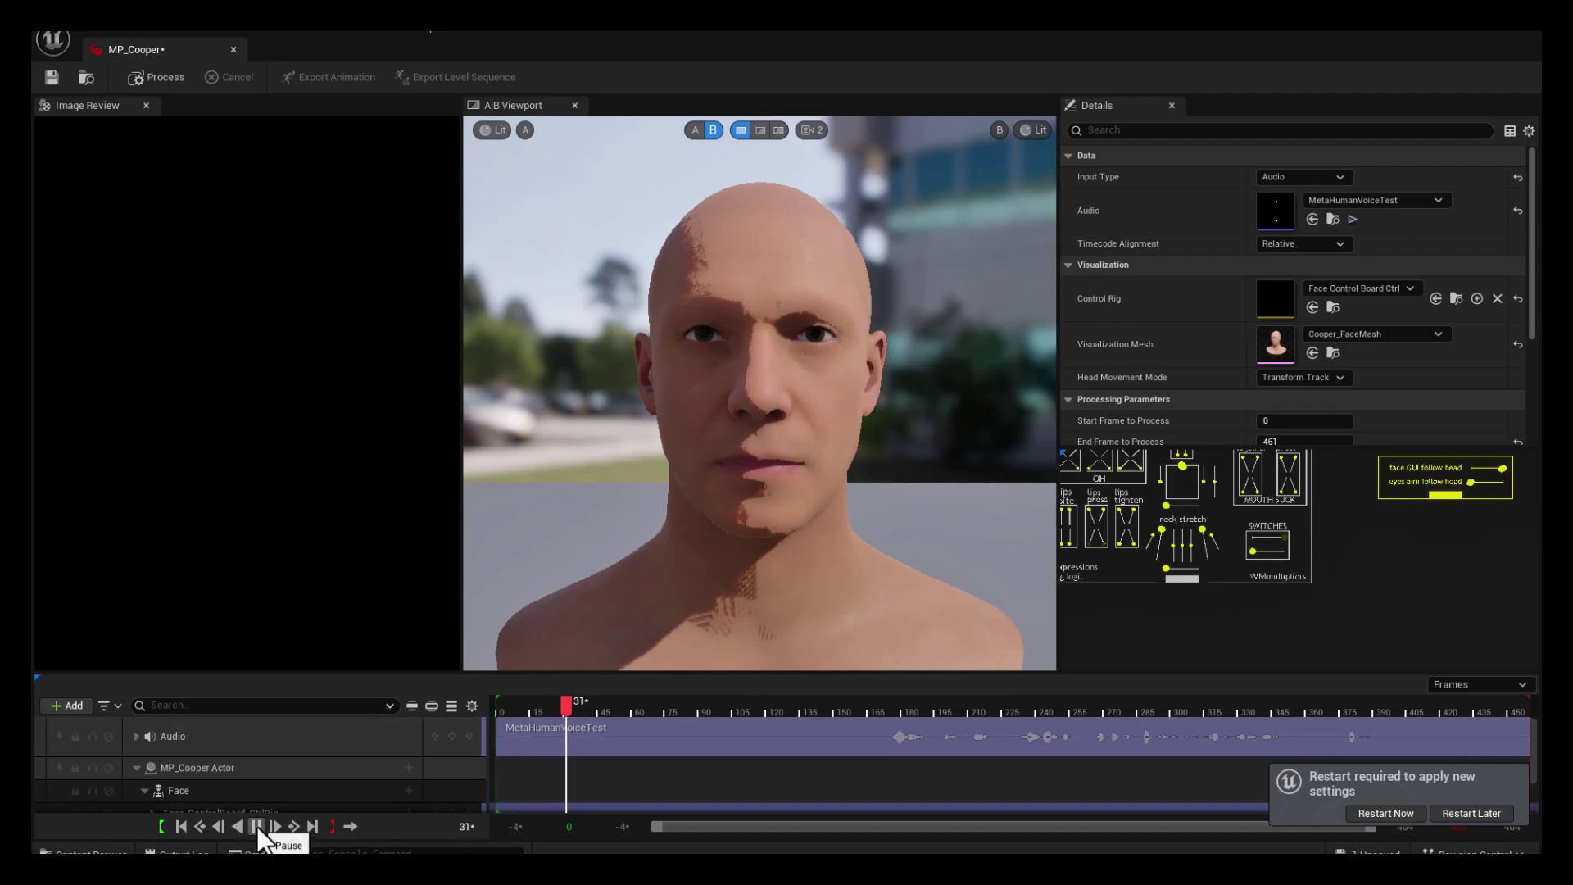
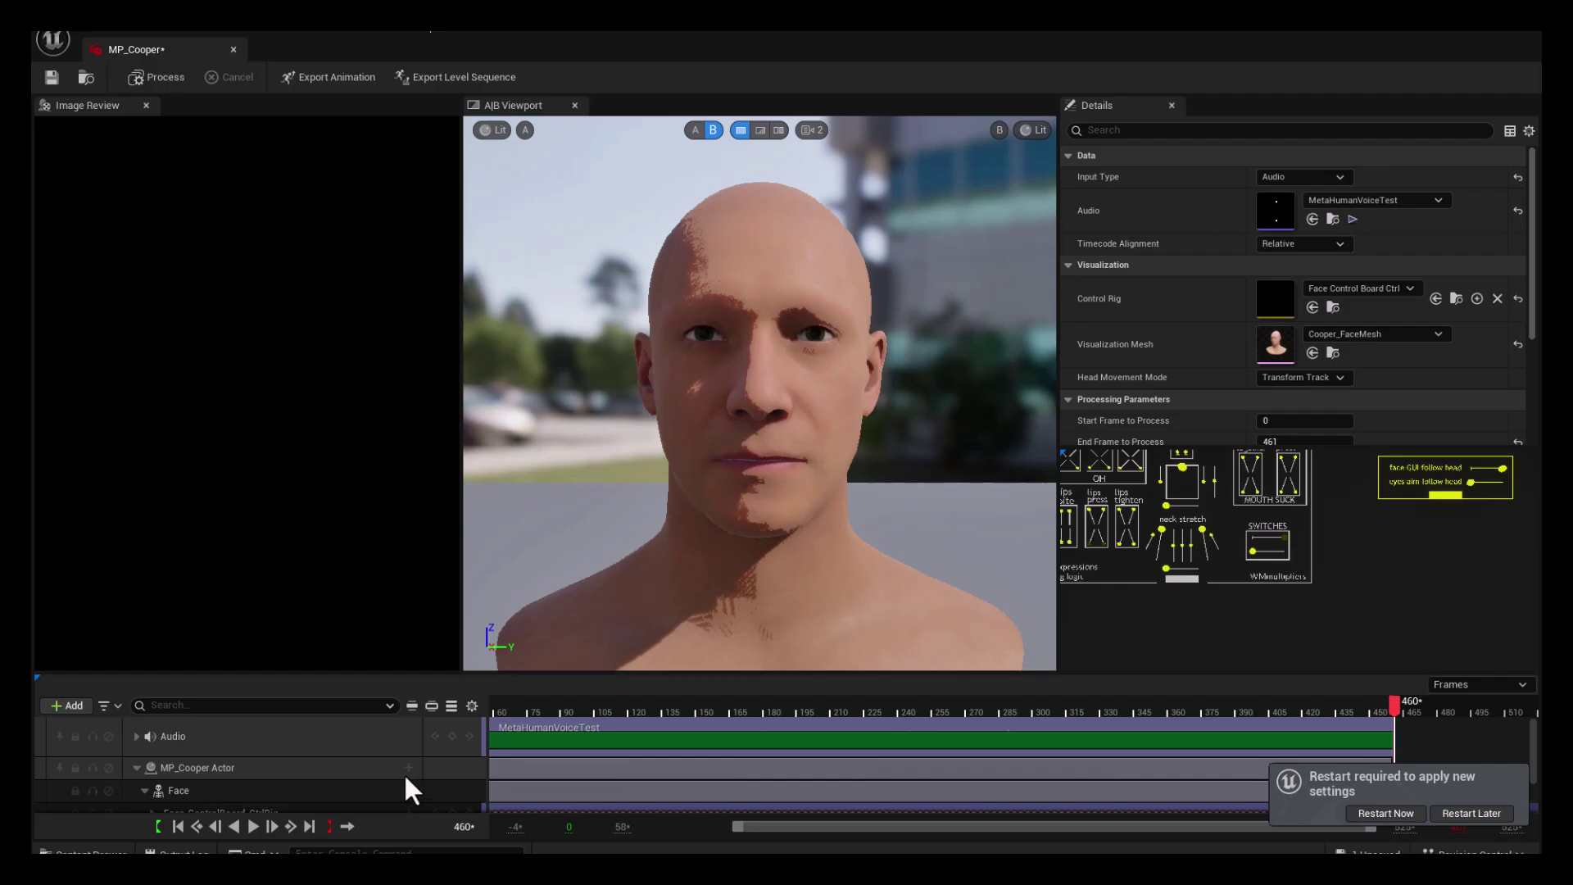
click(253, 826)
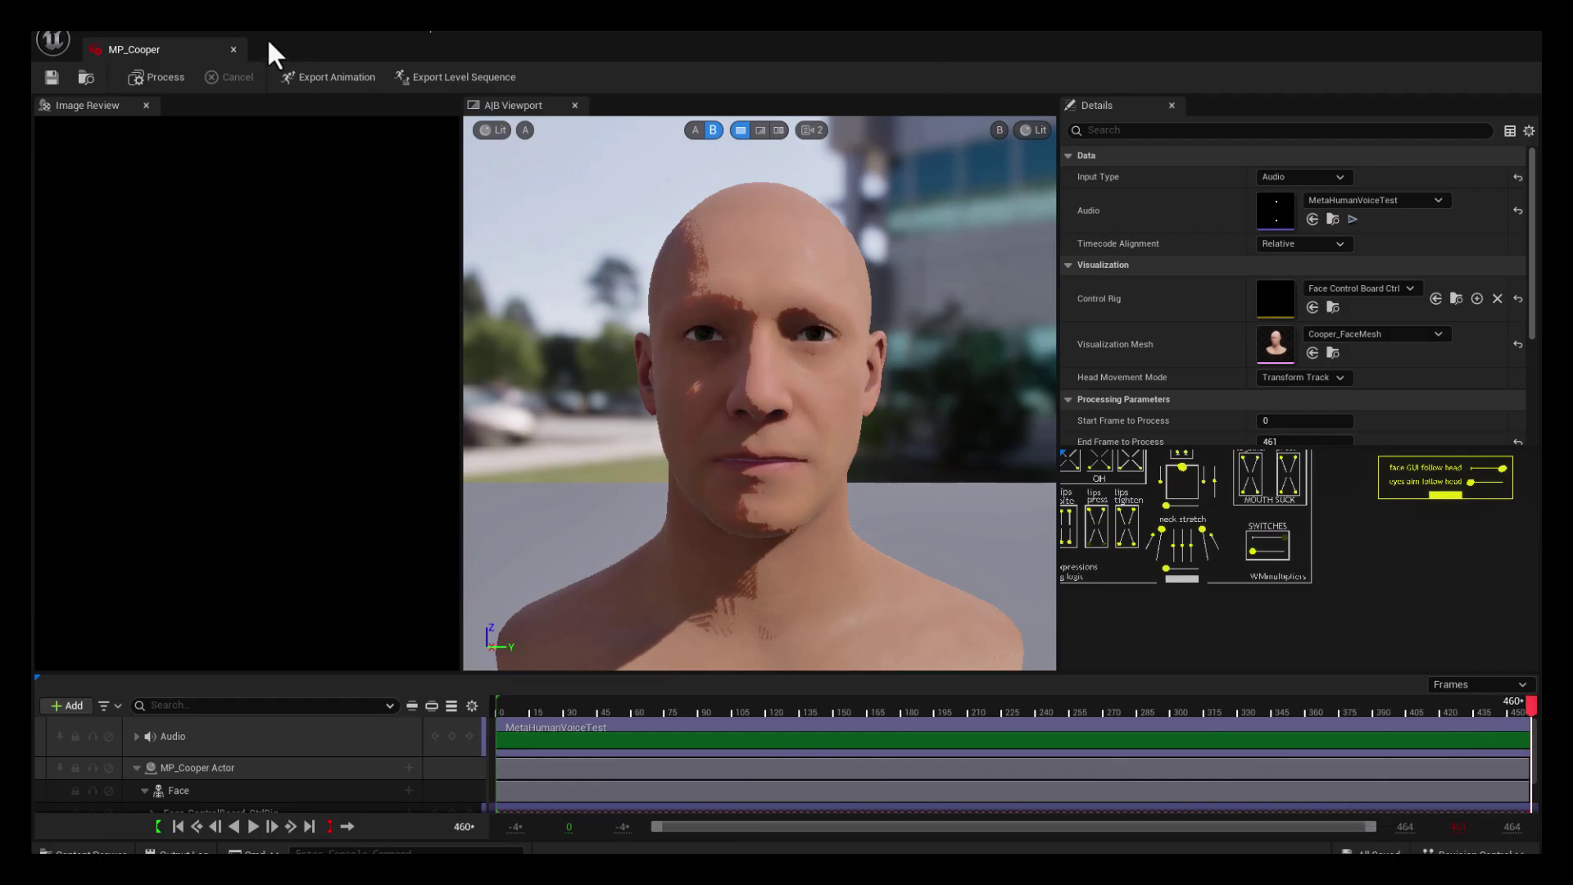
- Export the processed animation as AS_MP_Cooper into the MetaHumans folder for Face_Archetype_Skeleton, and close the MP_Cooper editor
click(335, 75)
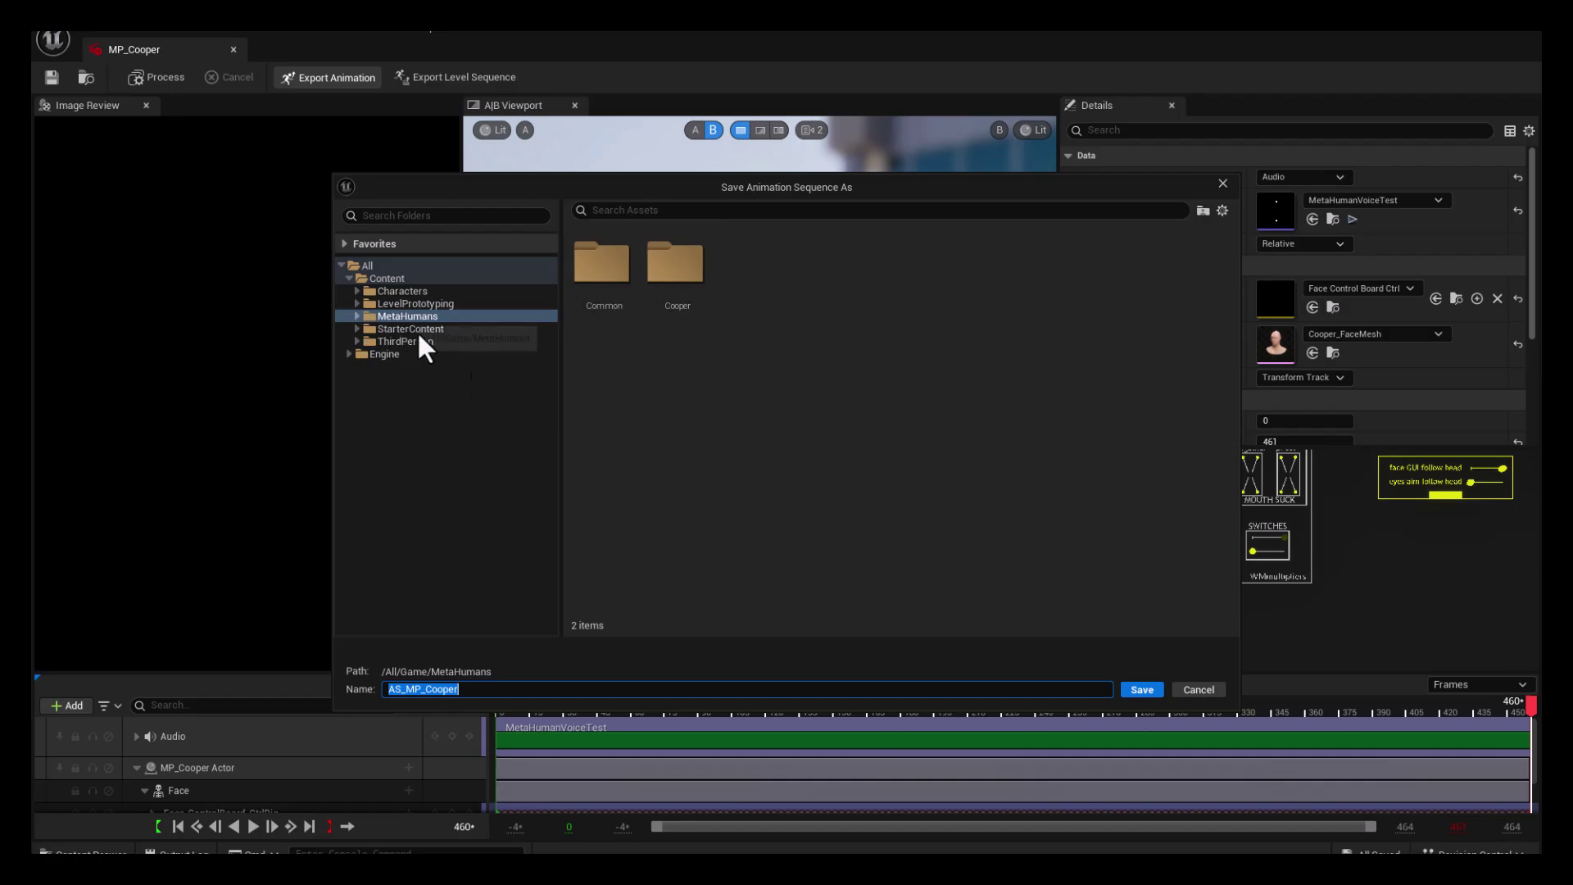
click(1144, 688)
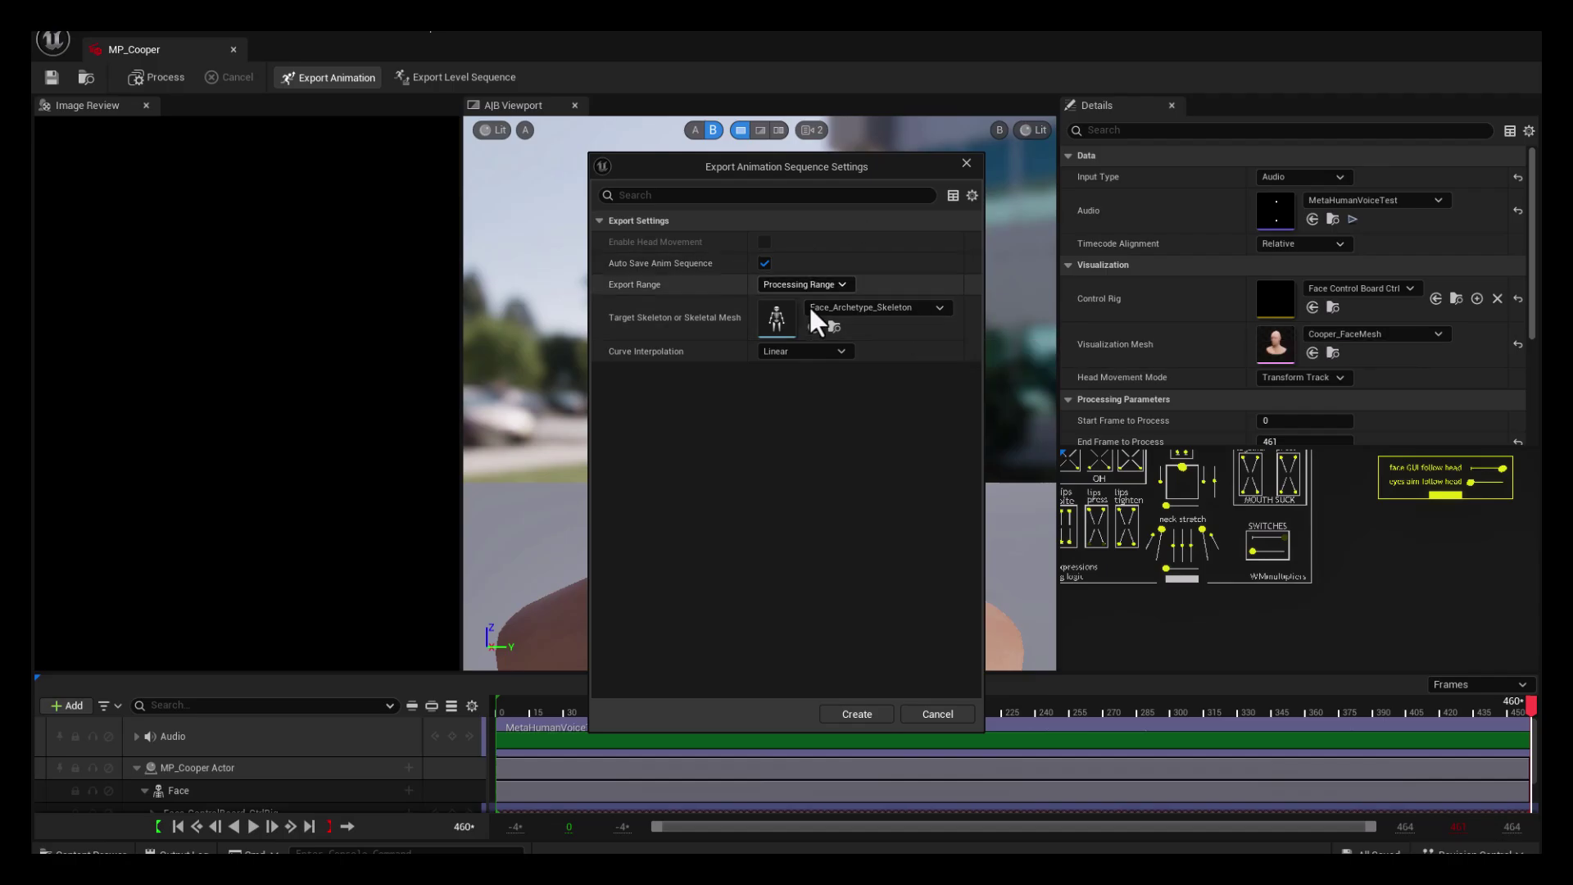
click(866, 714)
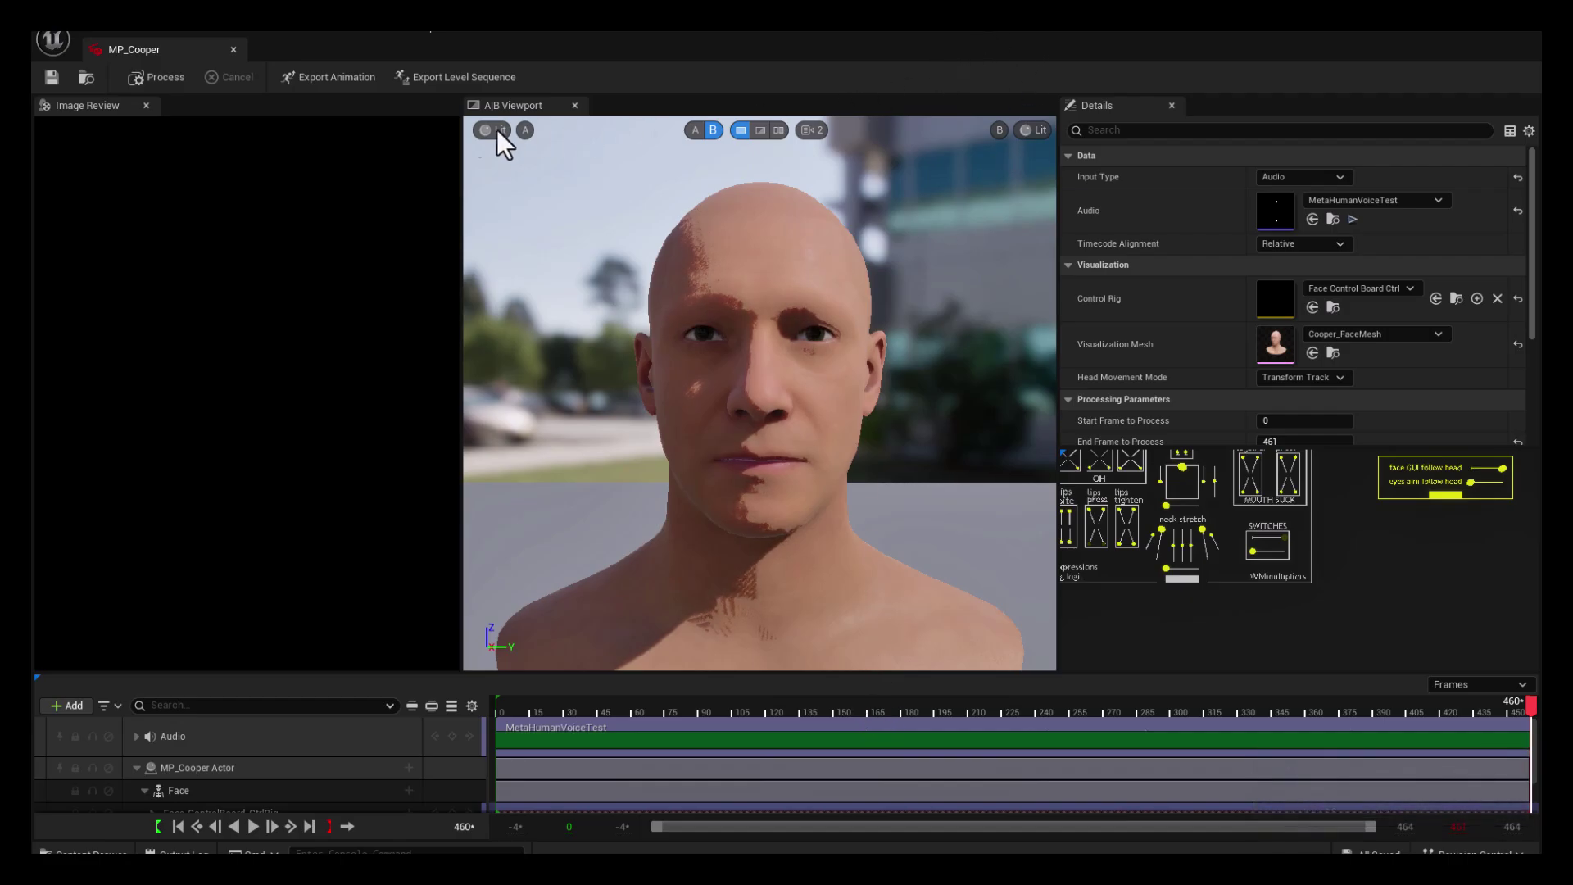
click(233, 49)
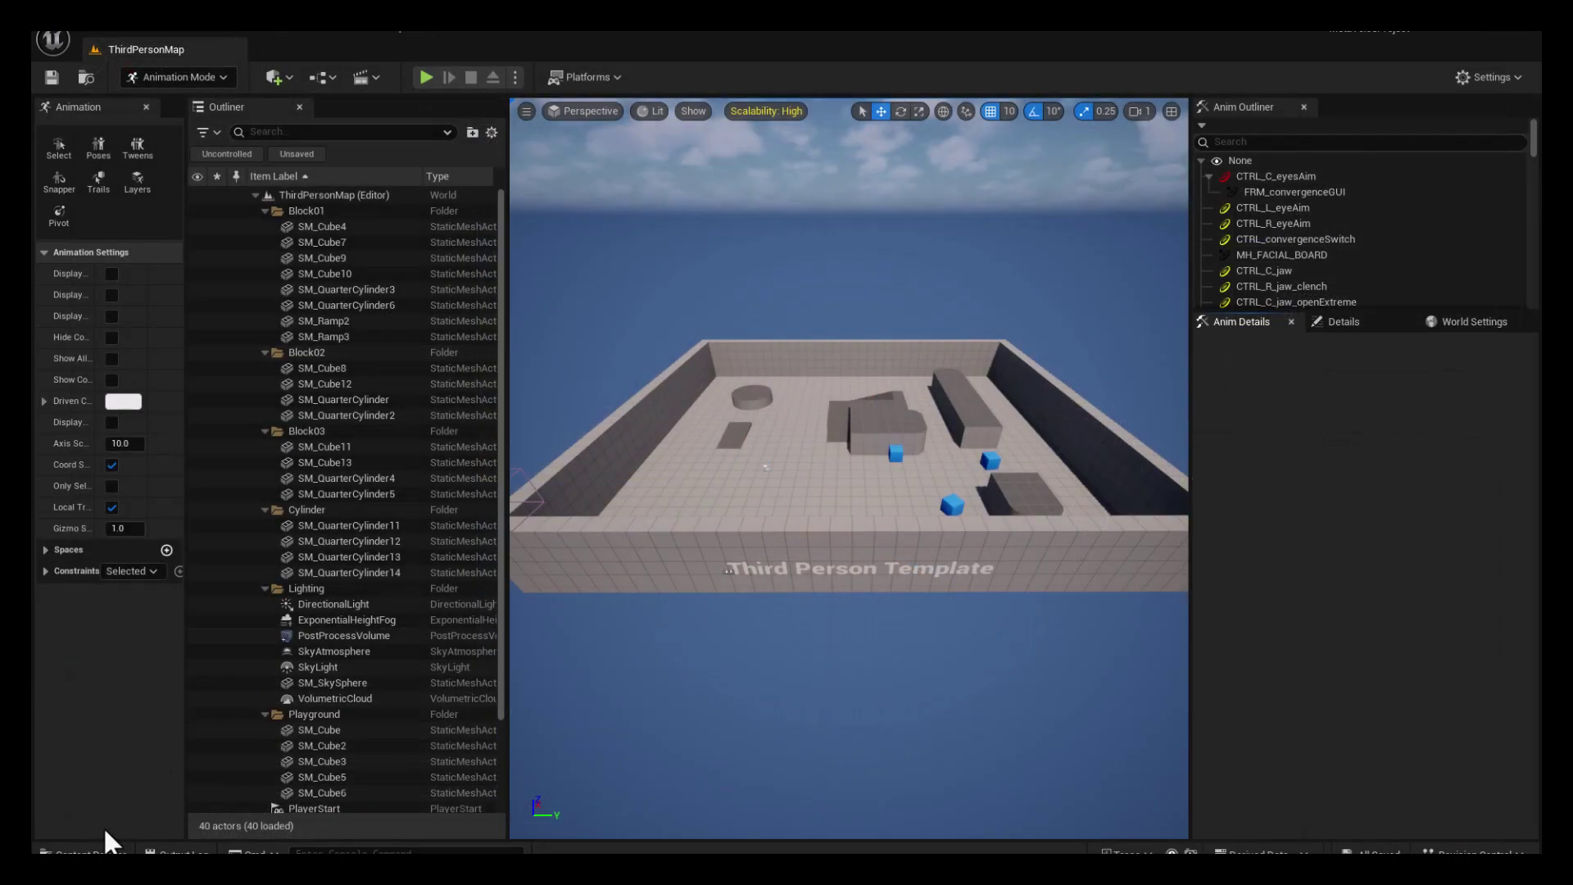
- Open the AS_MP_Cooper animation sequence from the MetaHumans folder, pause its playback, and return to the first frame
click(86, 852)
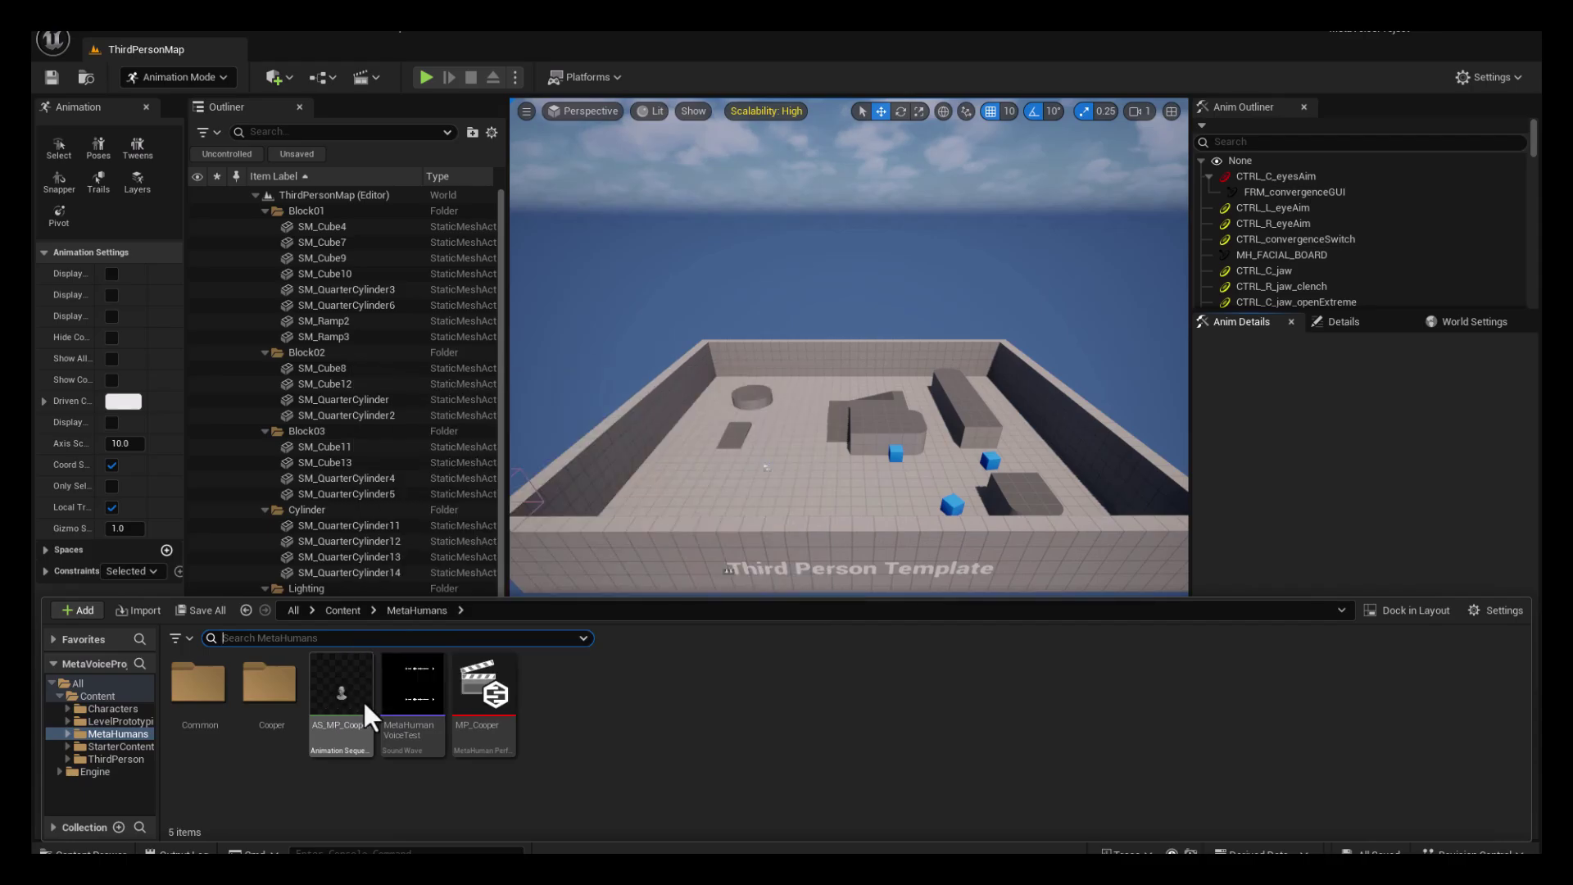
mouse_move(341, 699)
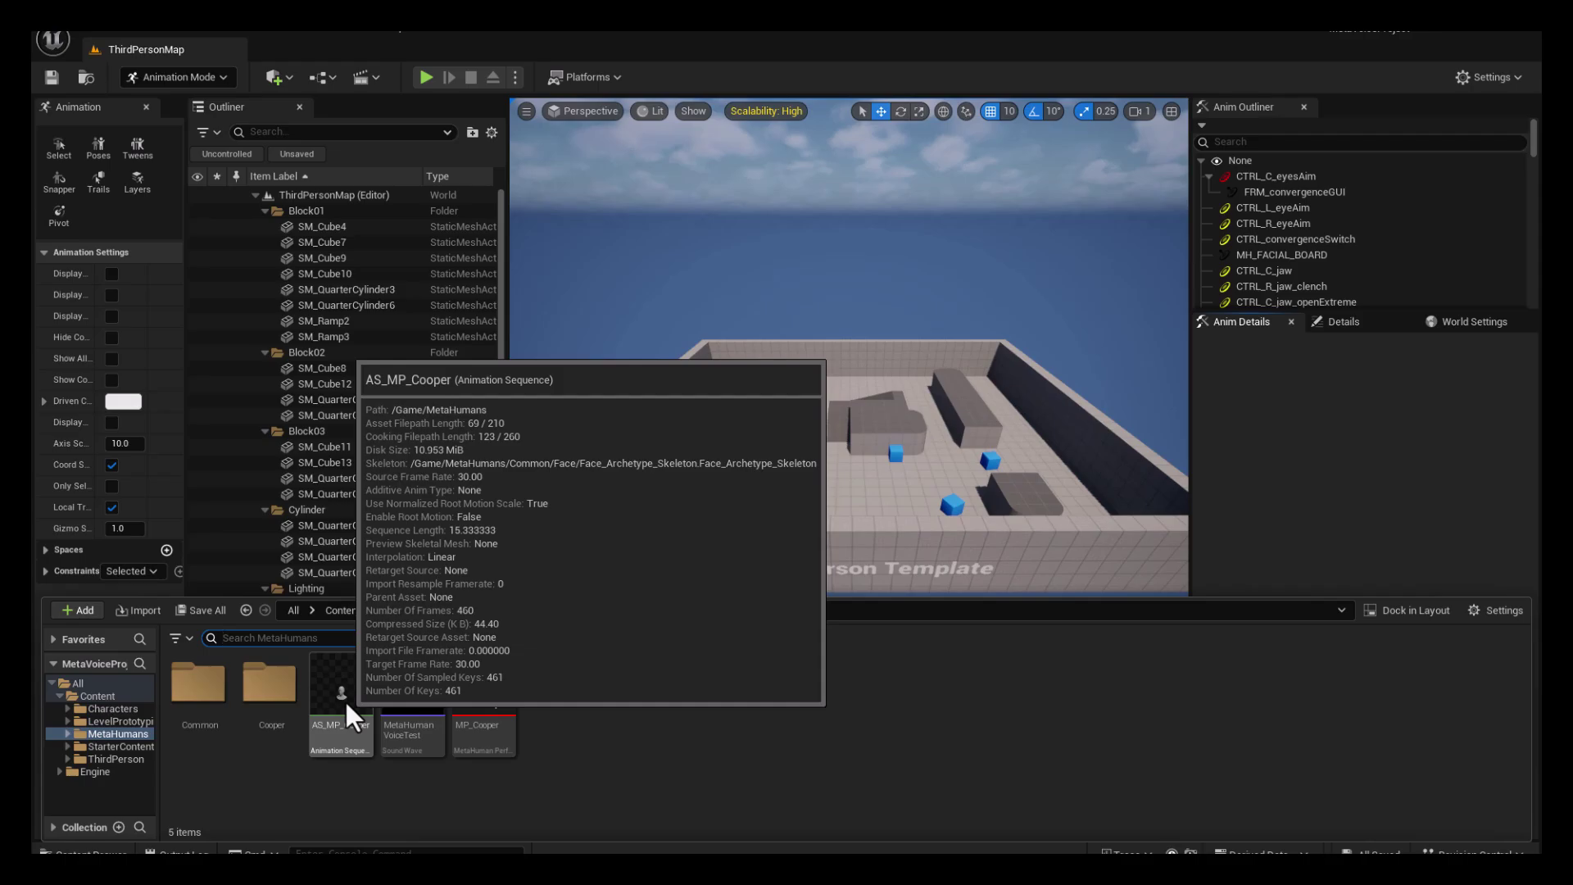
double_click(344, 700)
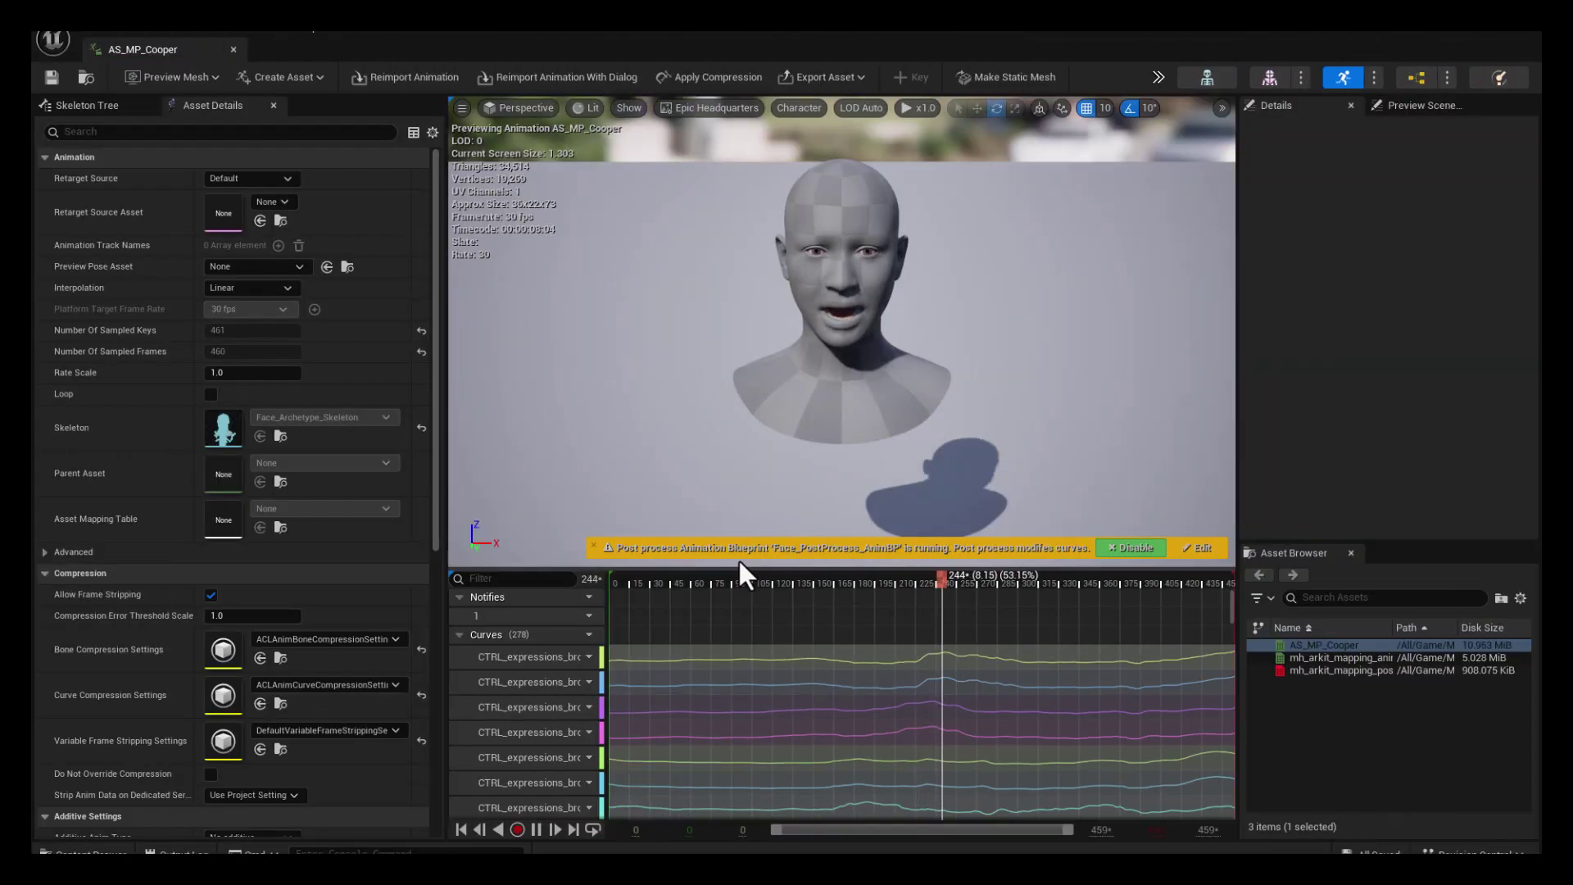
mouse_move(577, 618)
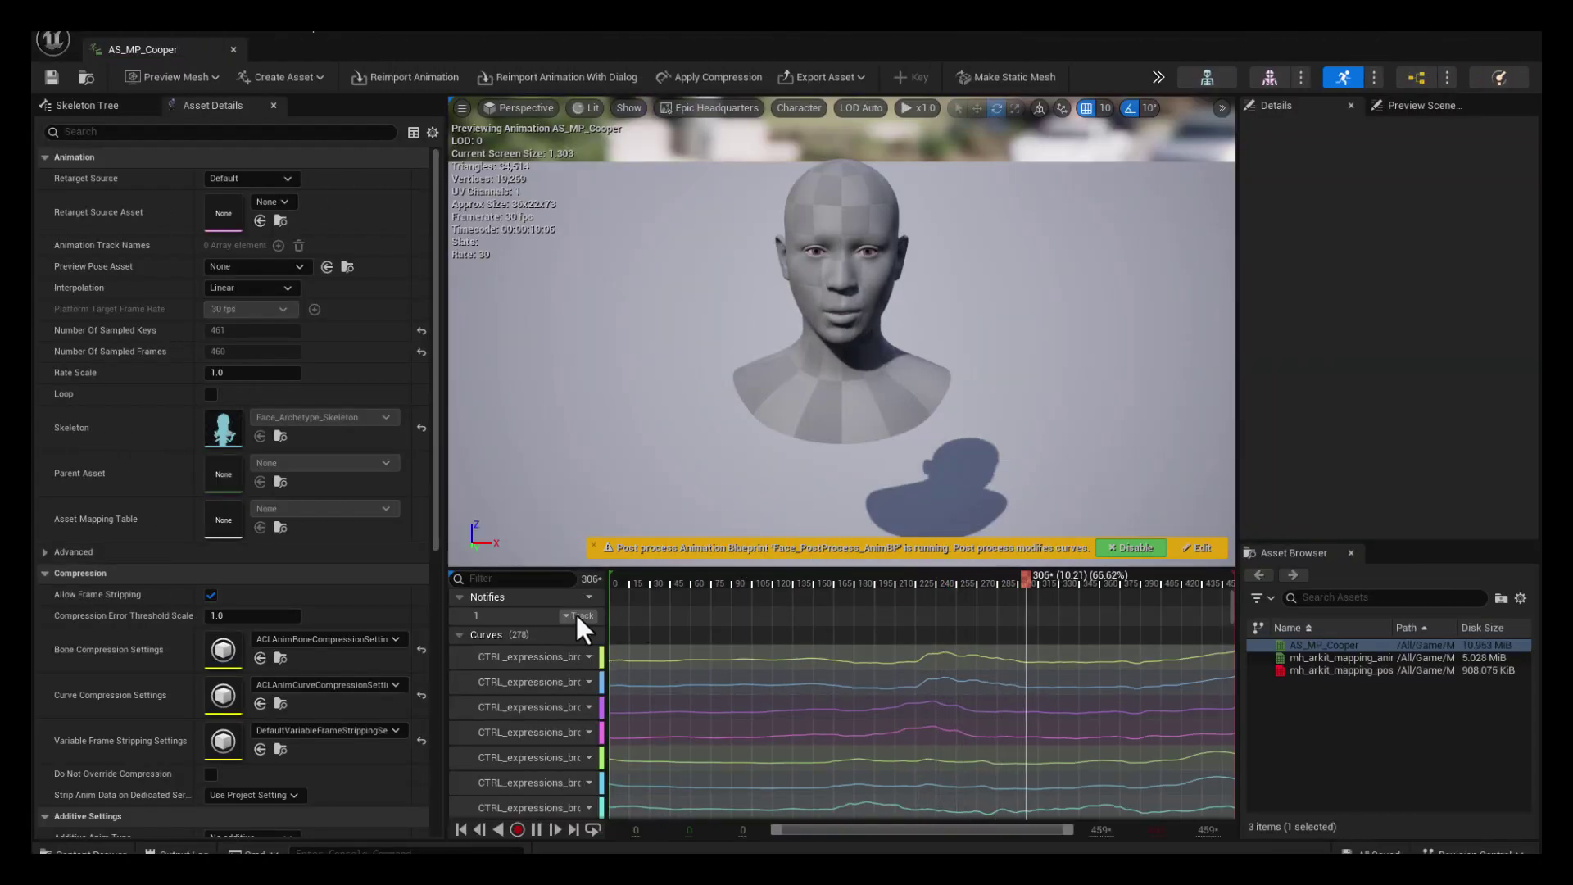
click(536, 830)
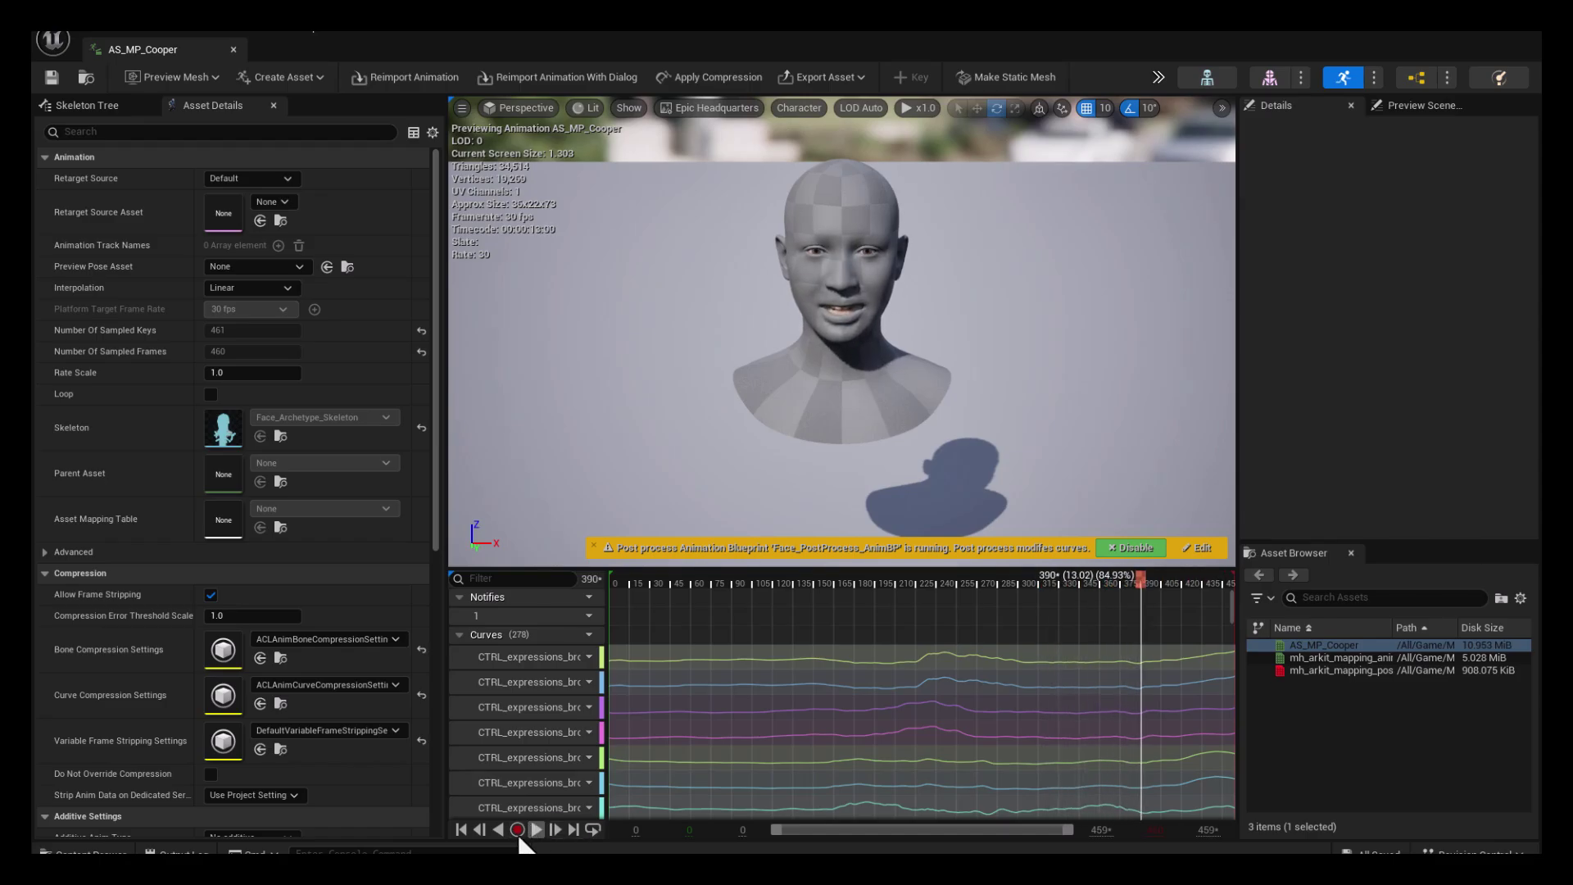
click(461, 829)
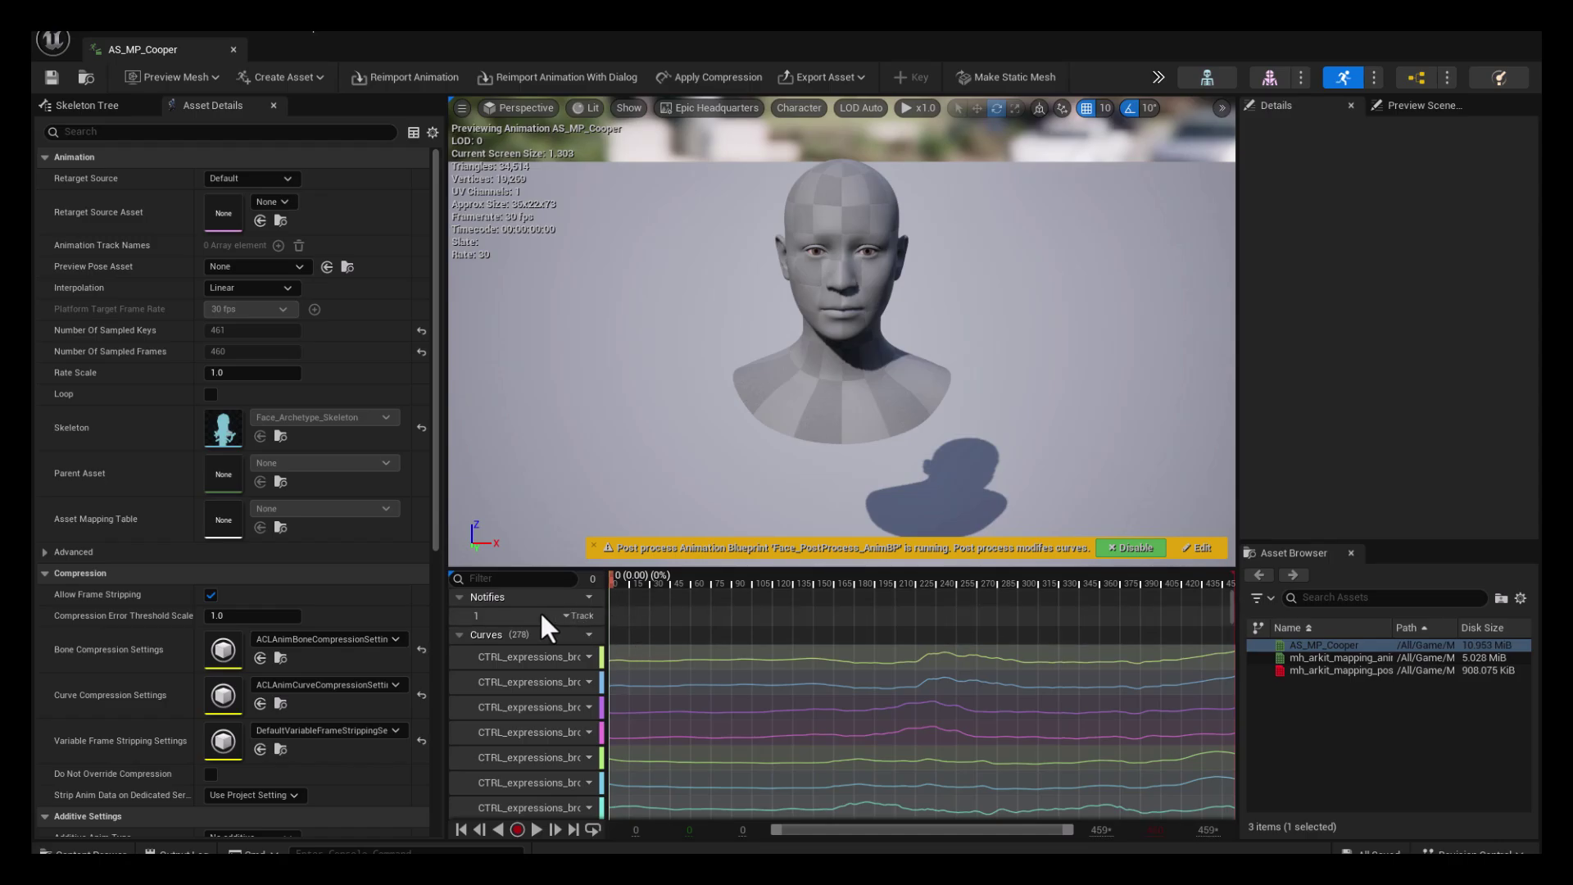
- Add a Play Sound notify to notify track 1 and move it to the start of the animation
right_click(637, 619)
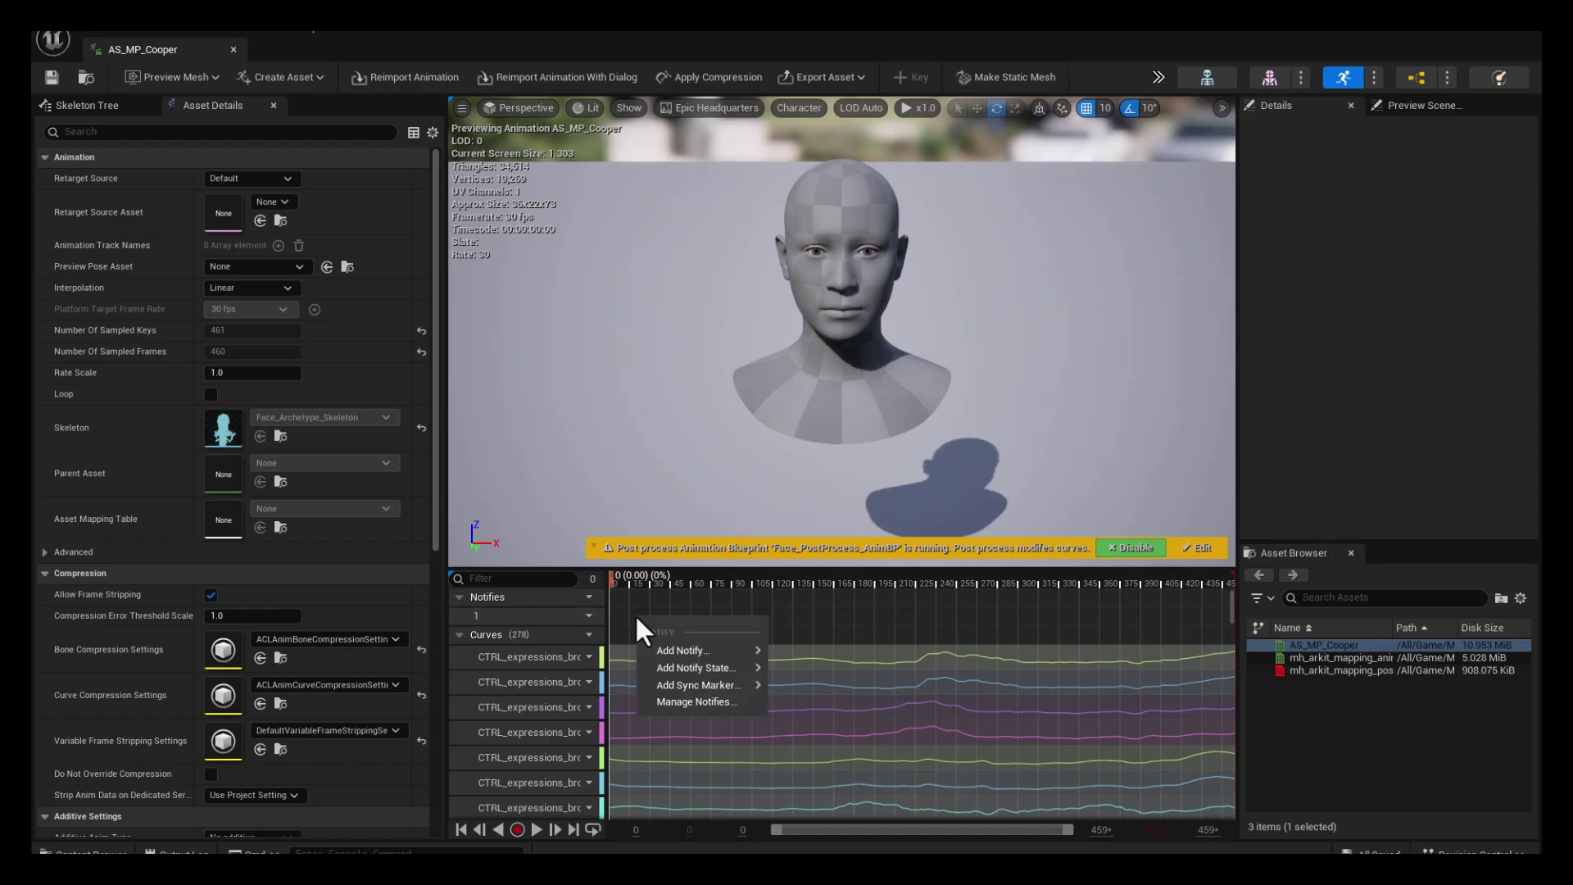
mouse_move(718, 643)
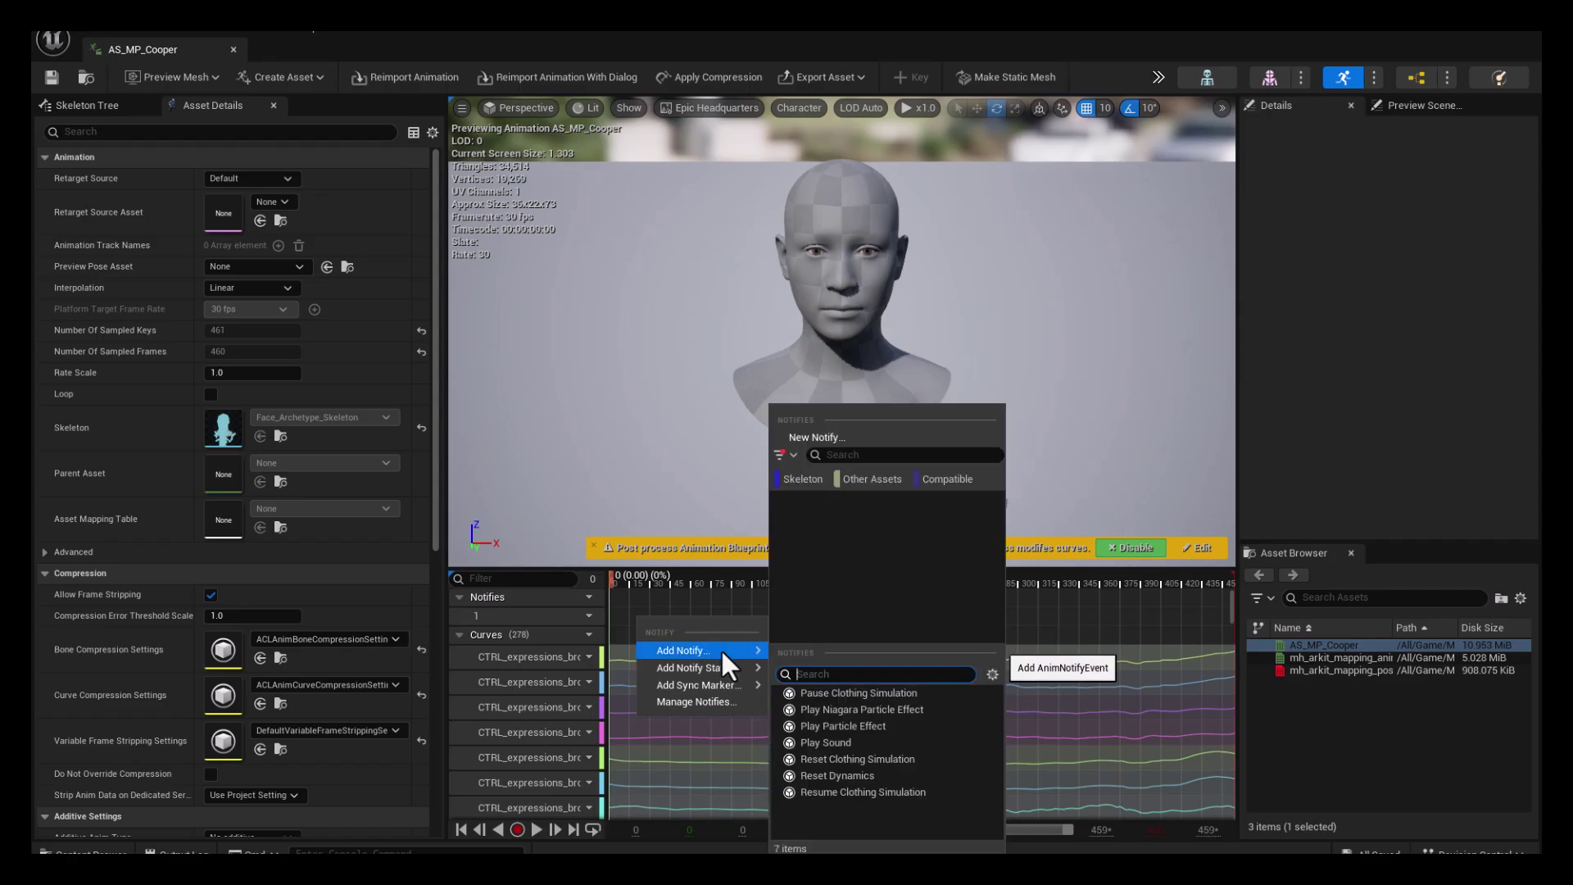
click(819, 741)
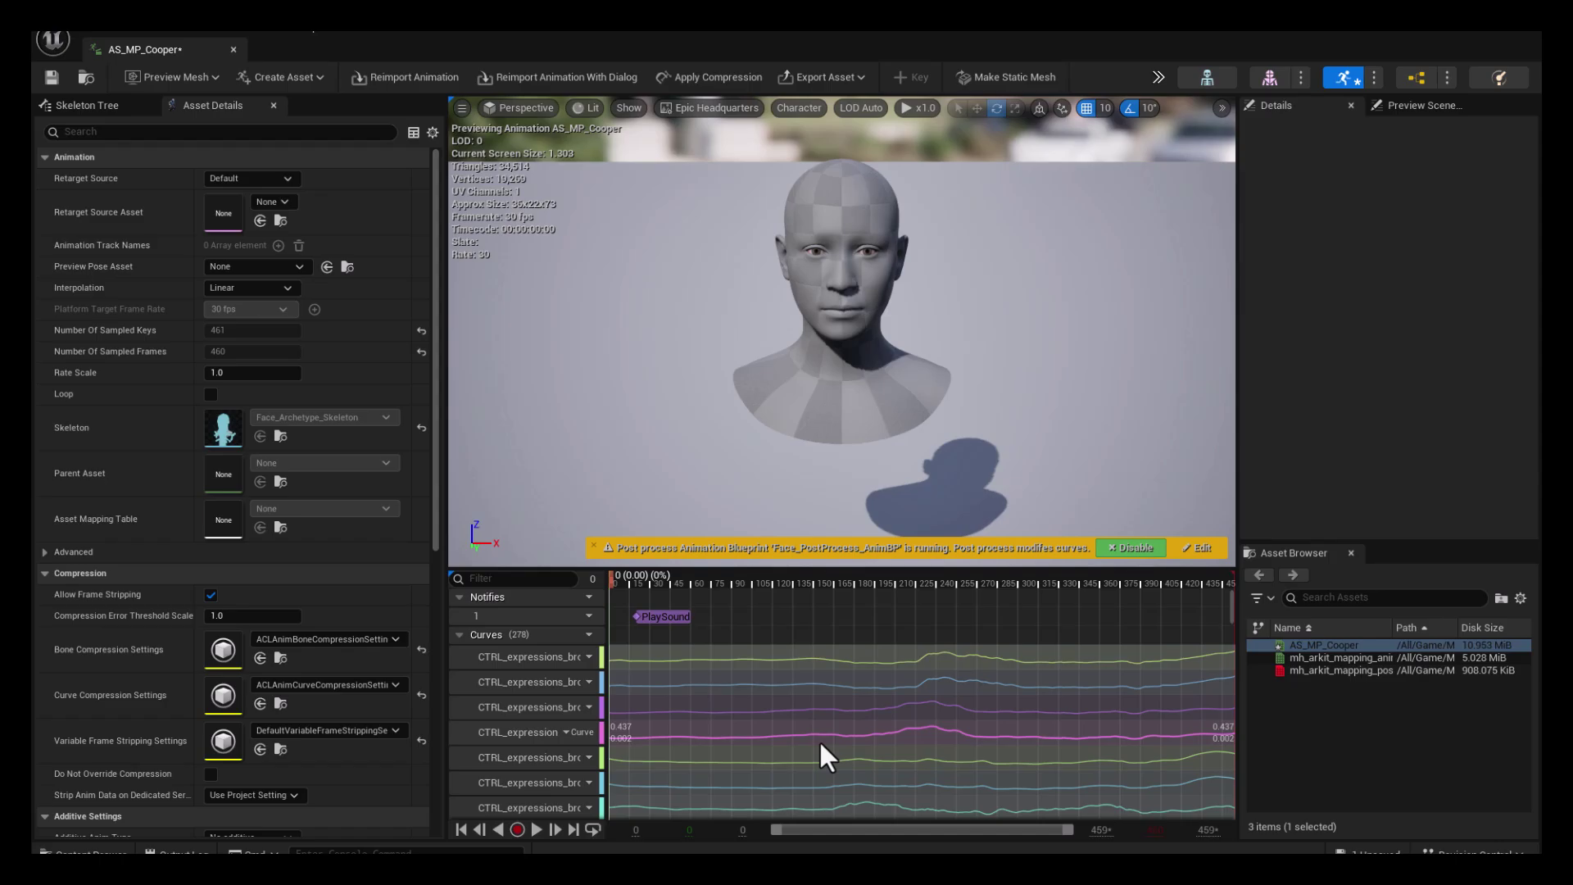
click(659, 617)
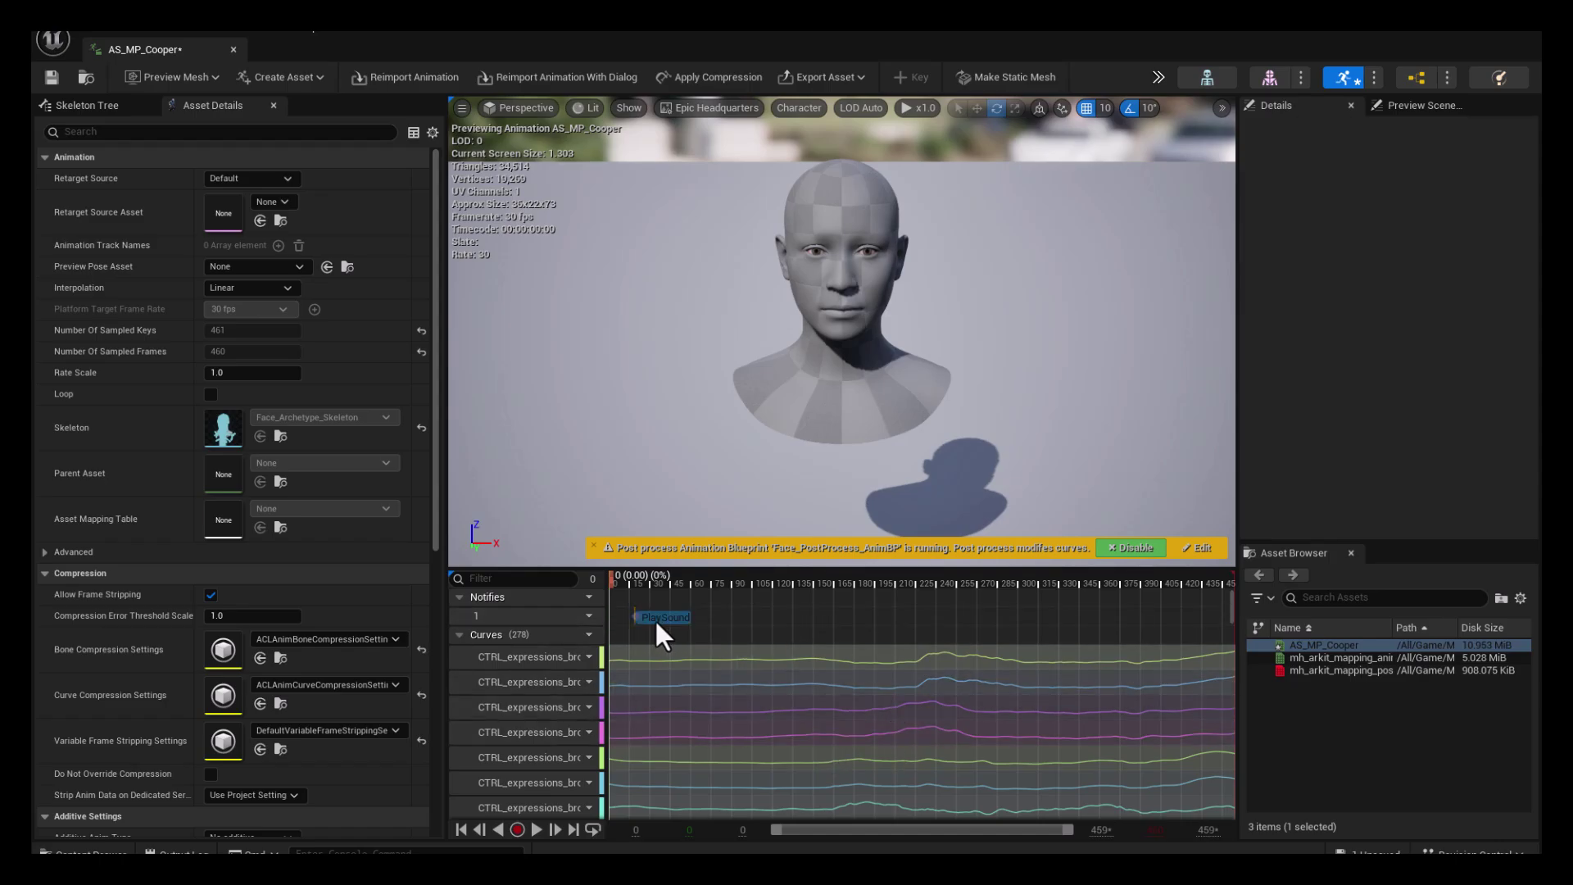
click(636, 620)
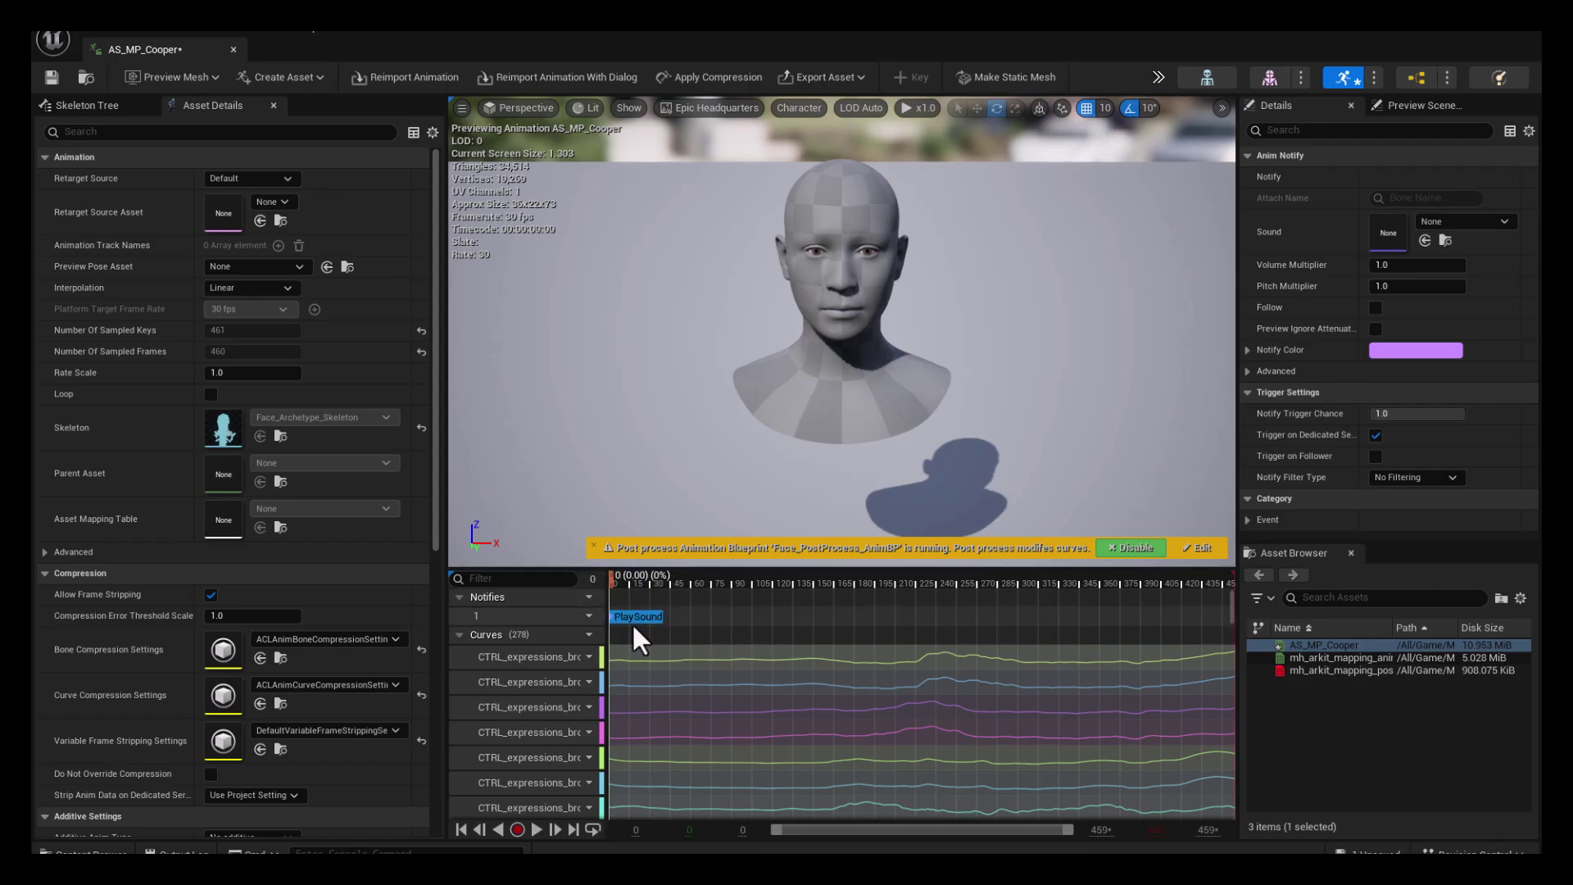
- Assign the MetaHumanVoiceTest sound wave to the PlaySound notify and save the animation sequence
click(1443, 222)
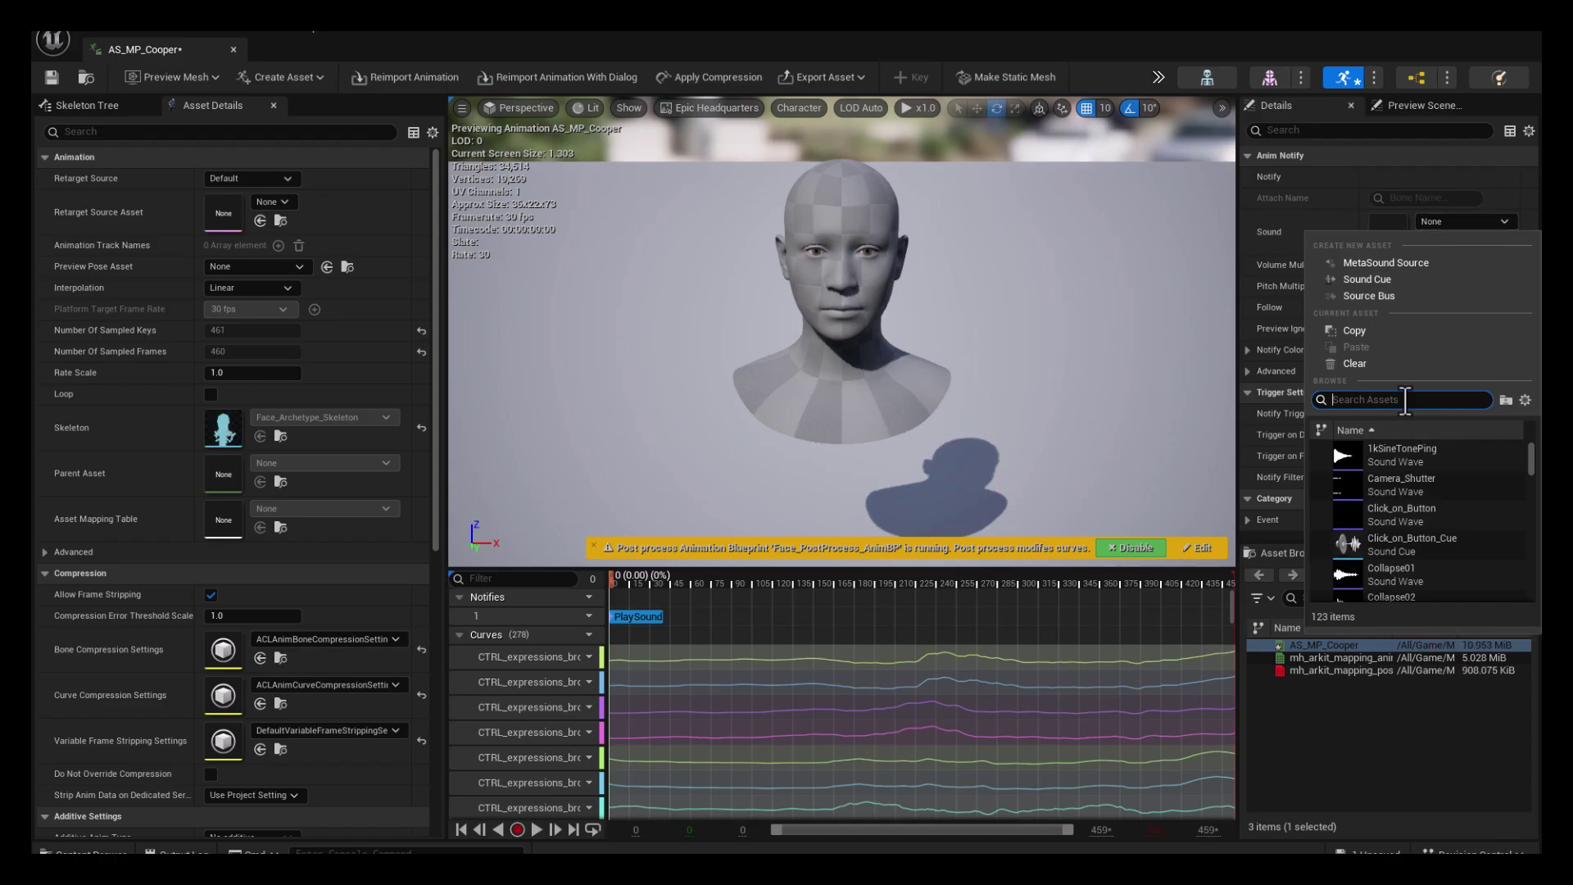
text(metah)
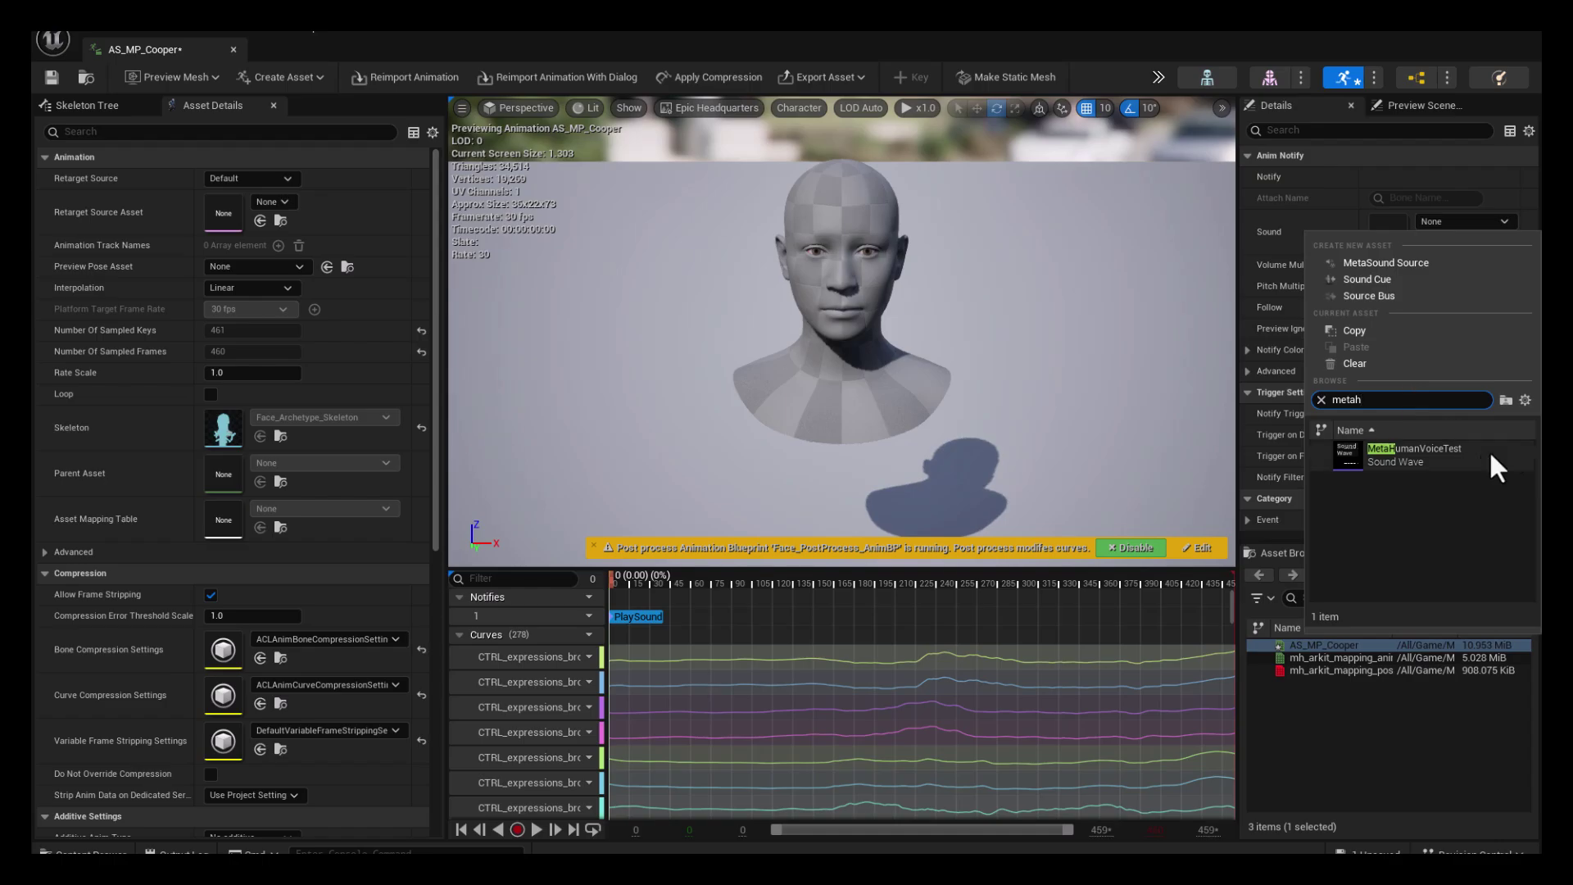
click(1419, 455)
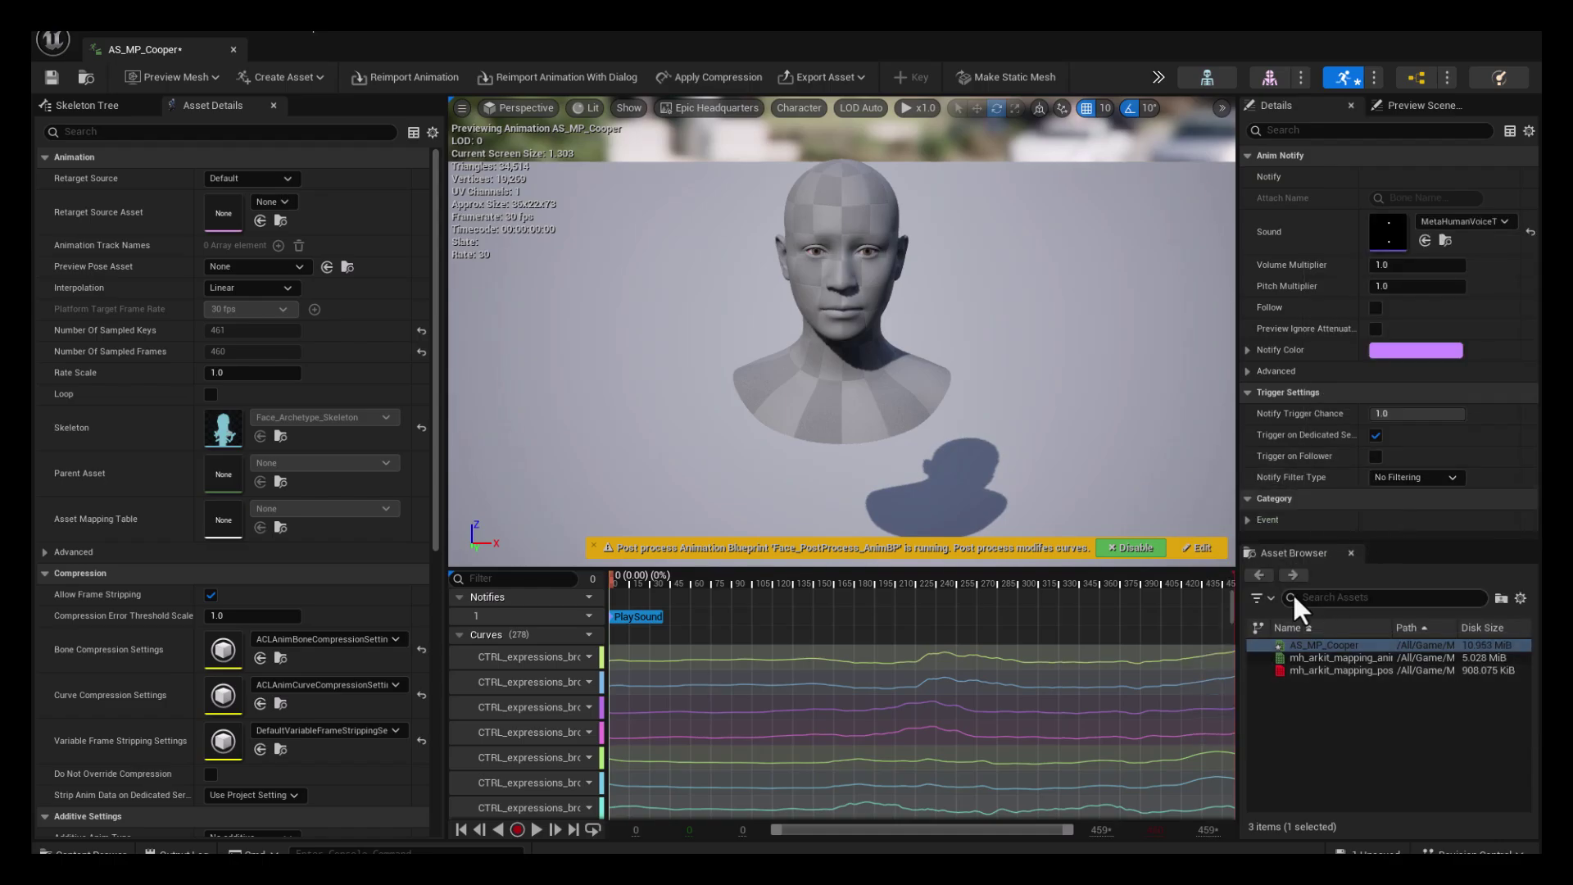
click(51, 79)
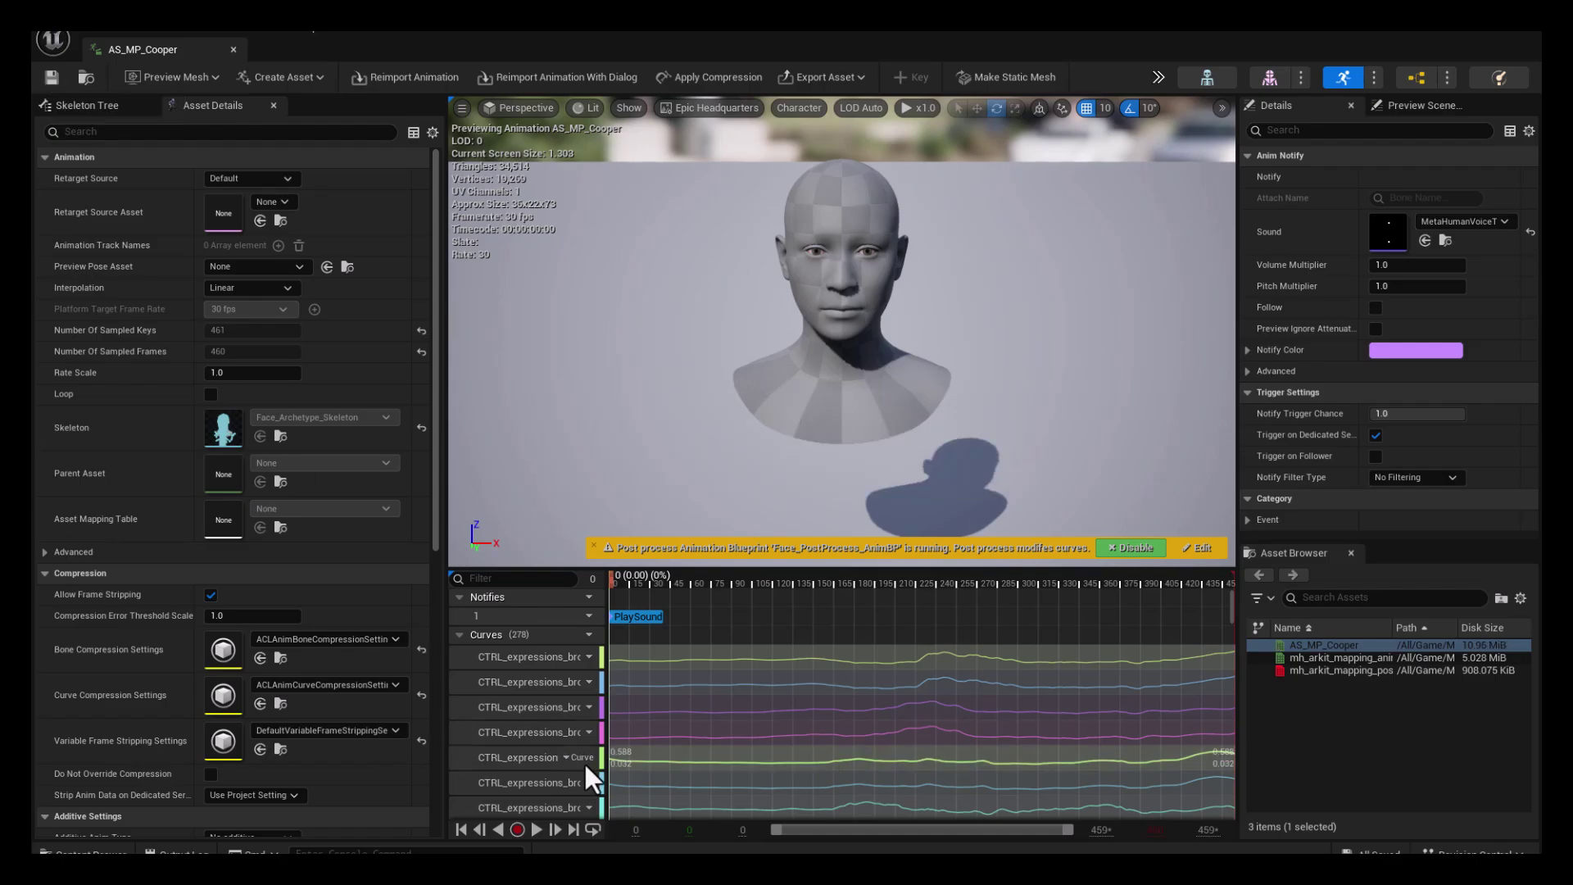
- Play back AS_MP_Cooper to check the facial animation against the voice audio, and close the animation editor
click(536, 830)
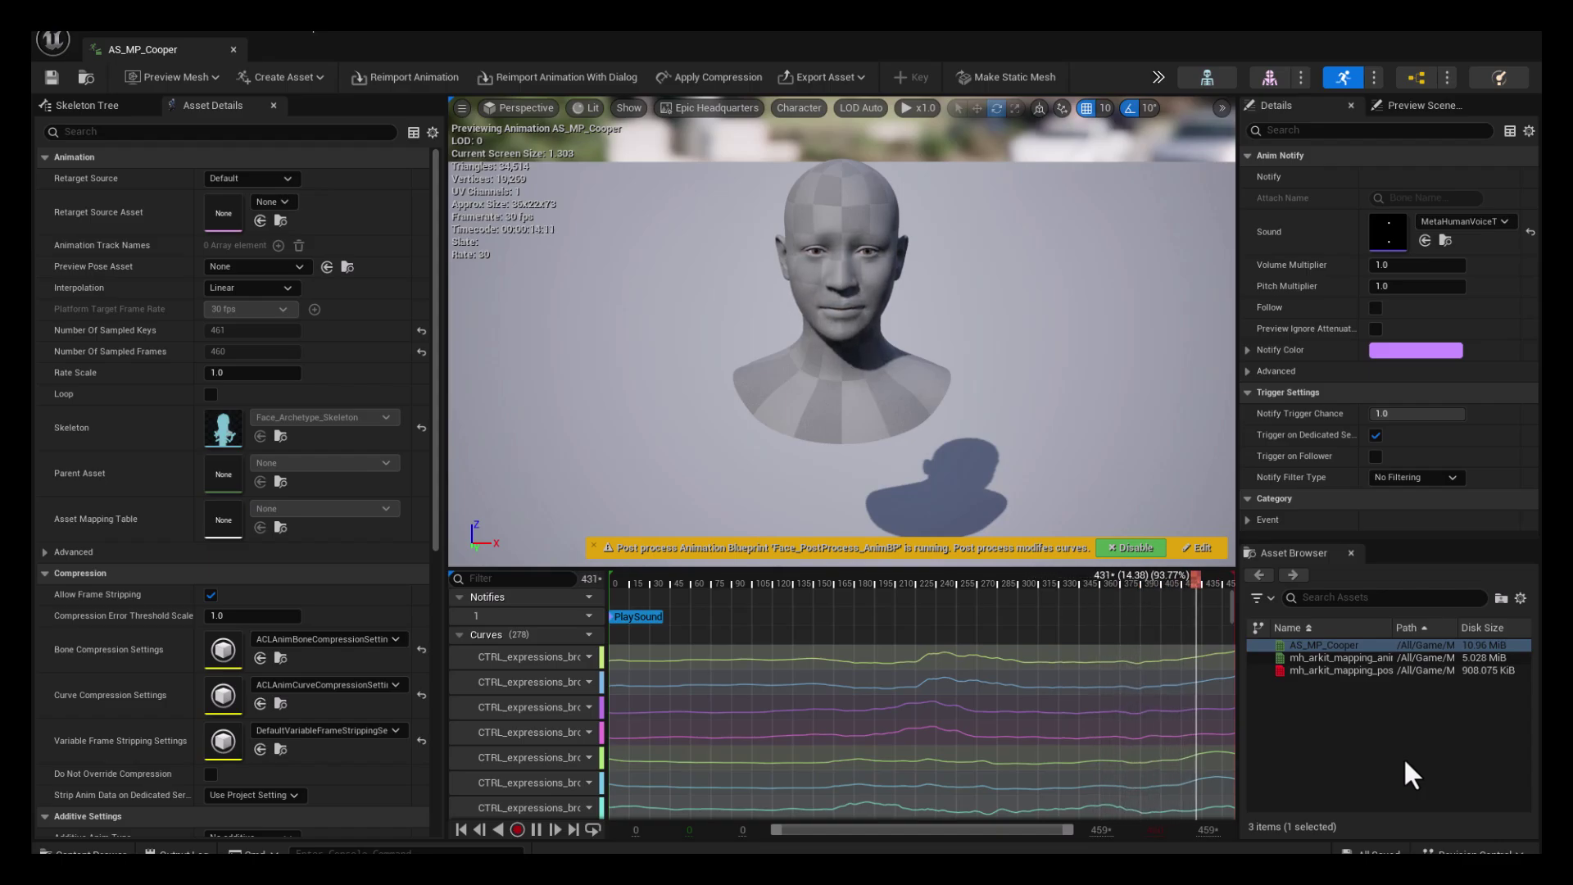
click(538, 829)
scroll(1014, 383, down, 4)
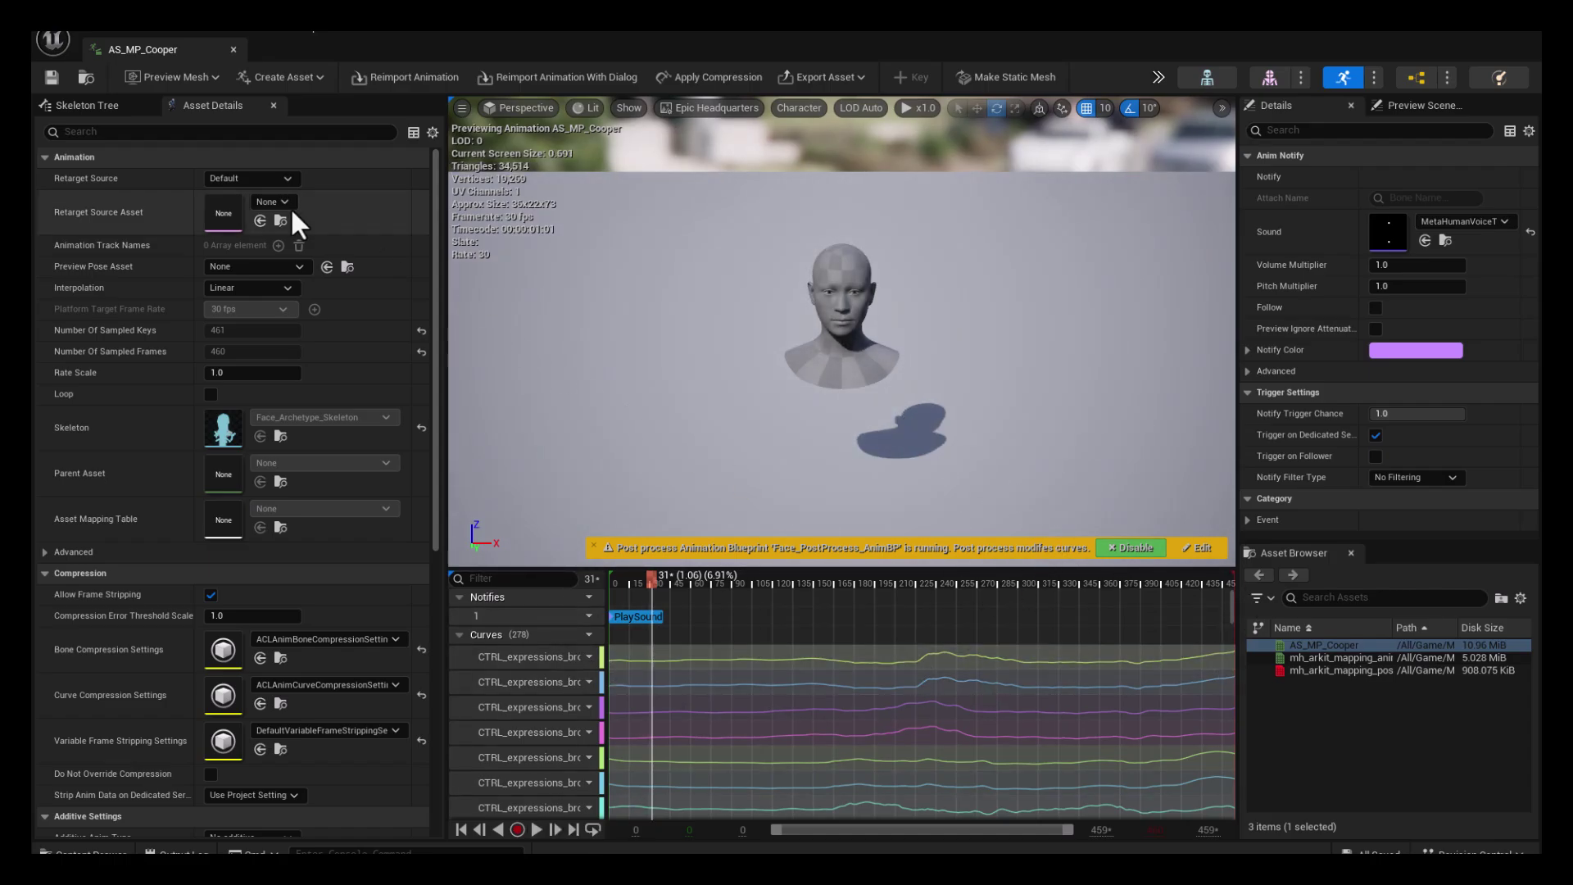
click(44, 79)
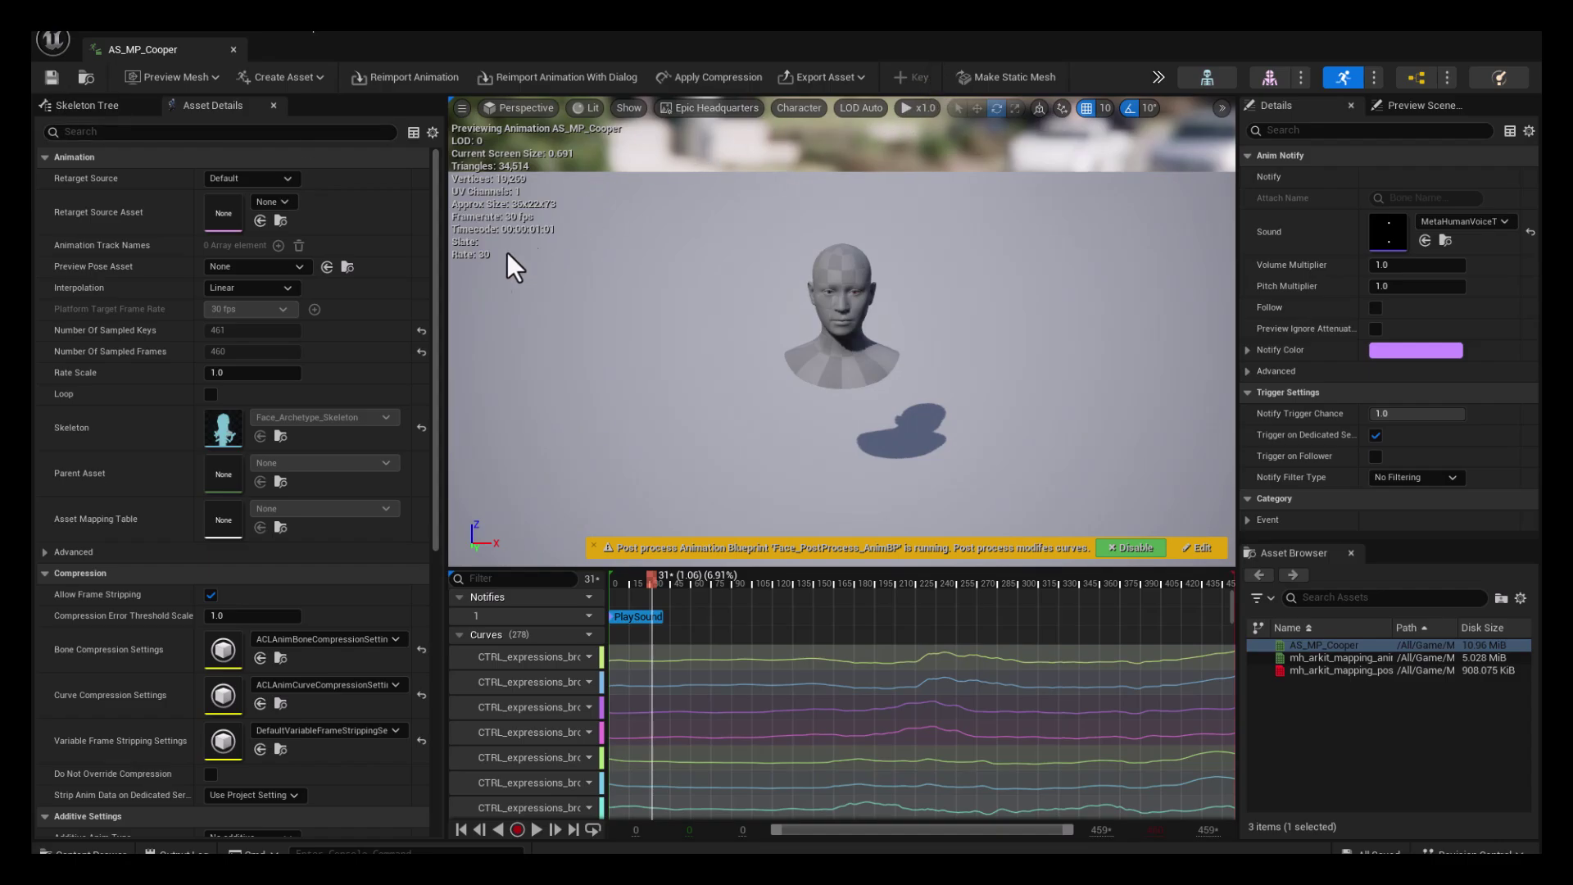
click(536, 829)
click(536, 830)
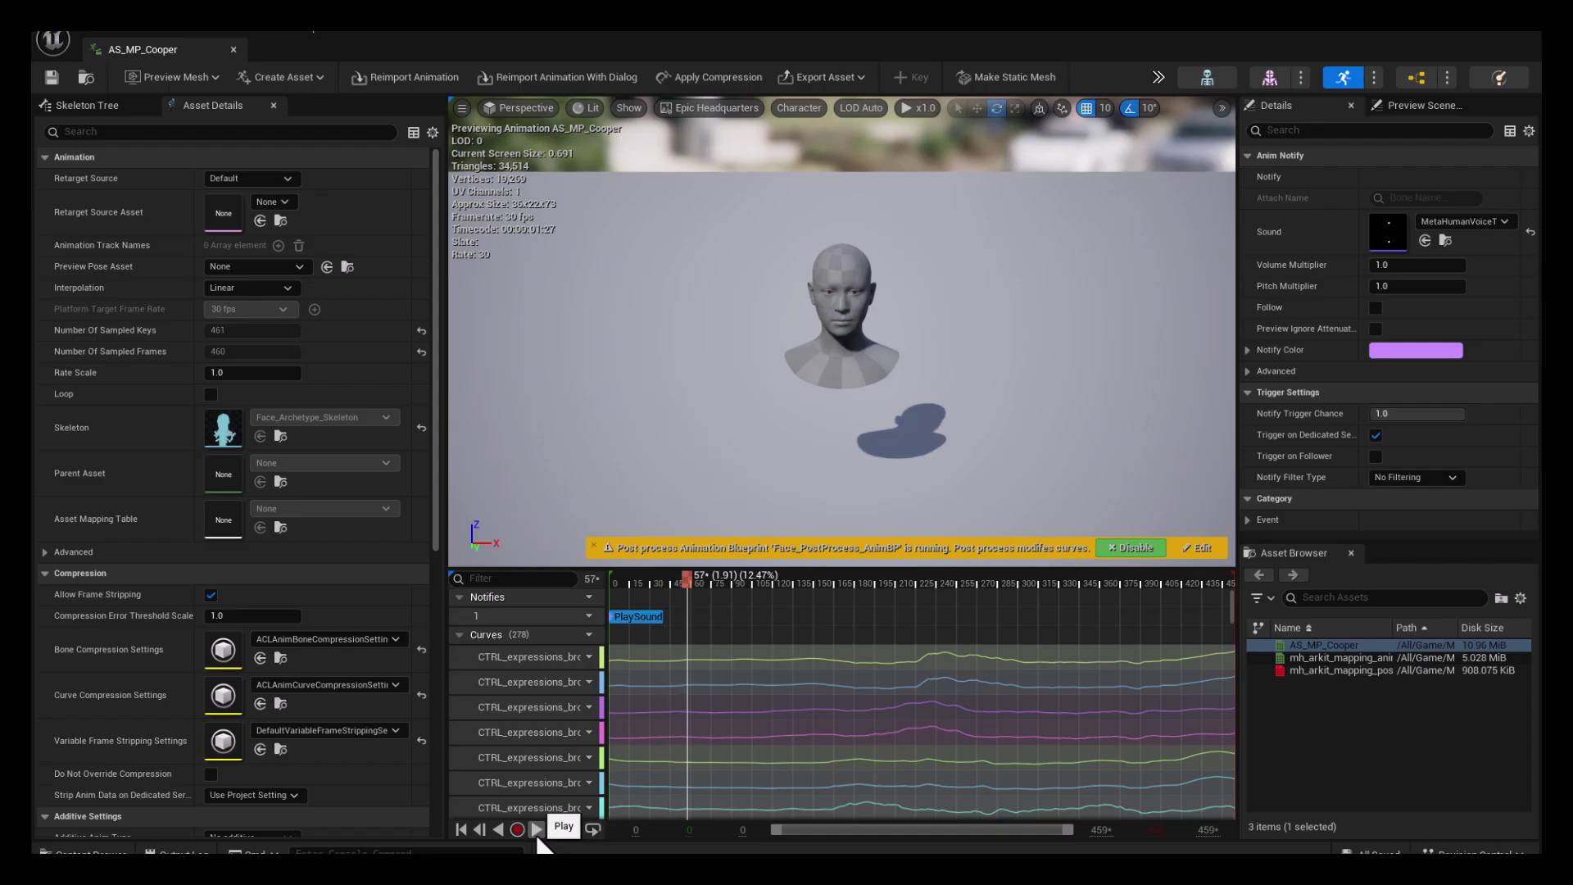
click(233, 49)
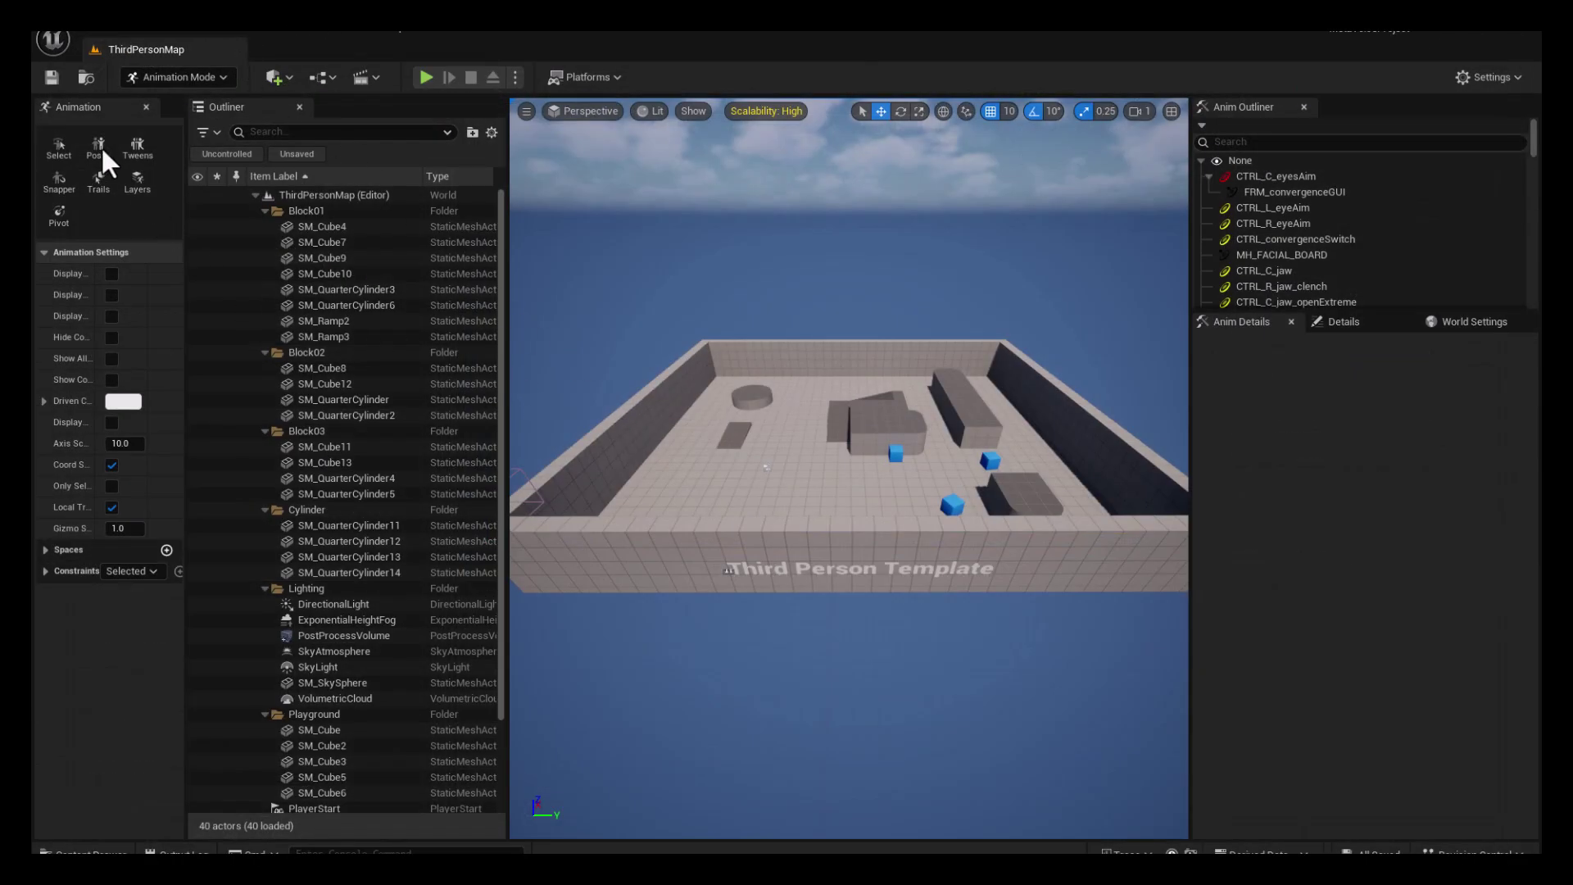
- Close the Animation panel and narrow the Outliner to enlarge the level viewport
click(145, 106)
click(146, 107)
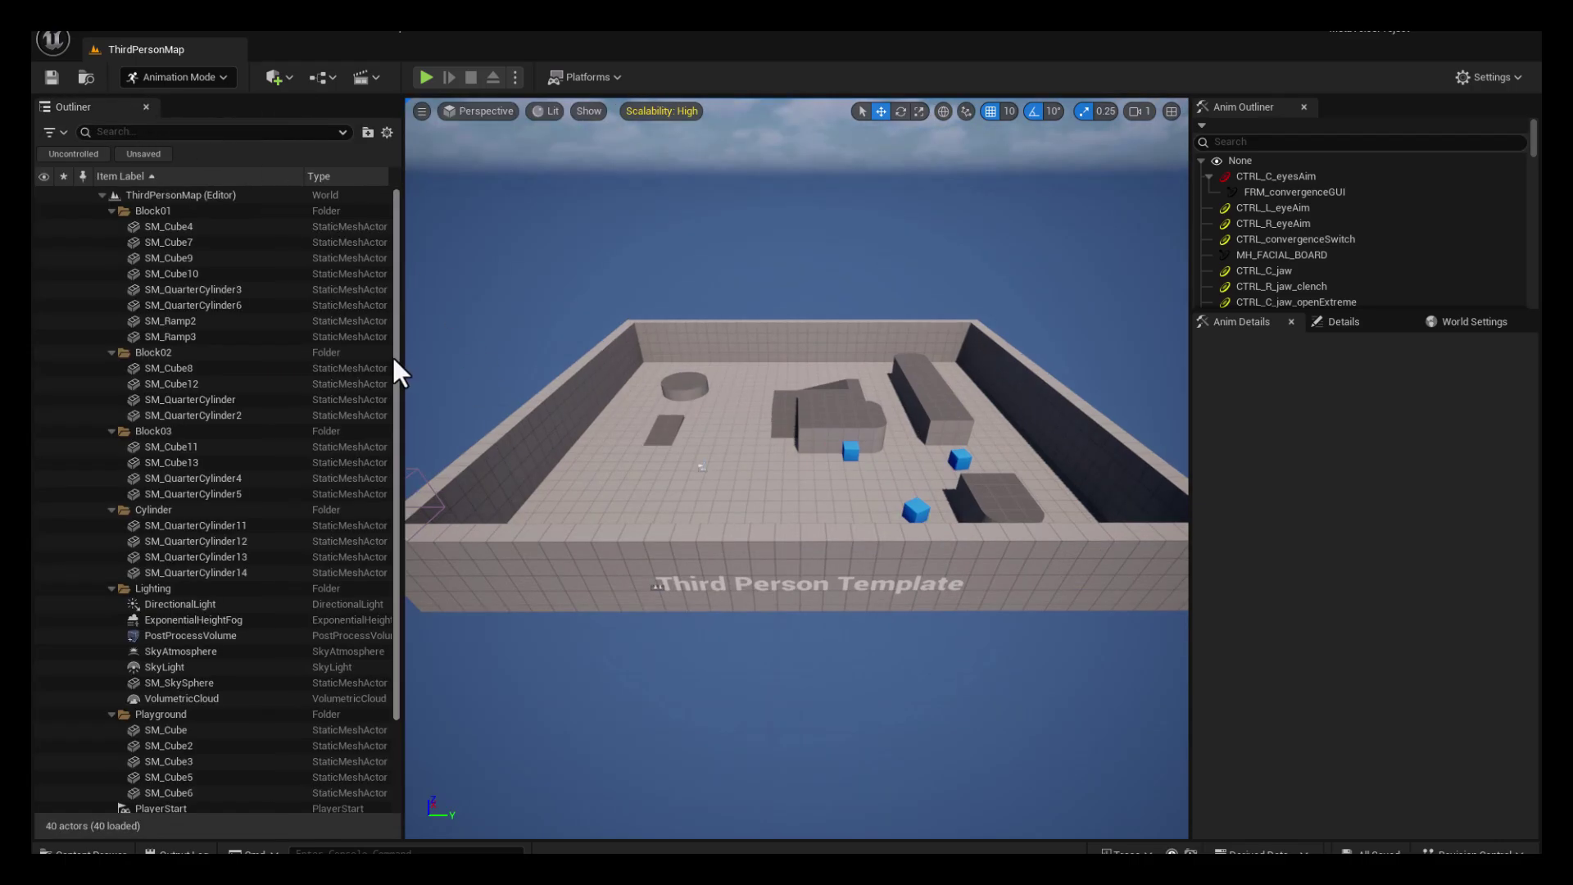
drag(400, 364, 287, 364)
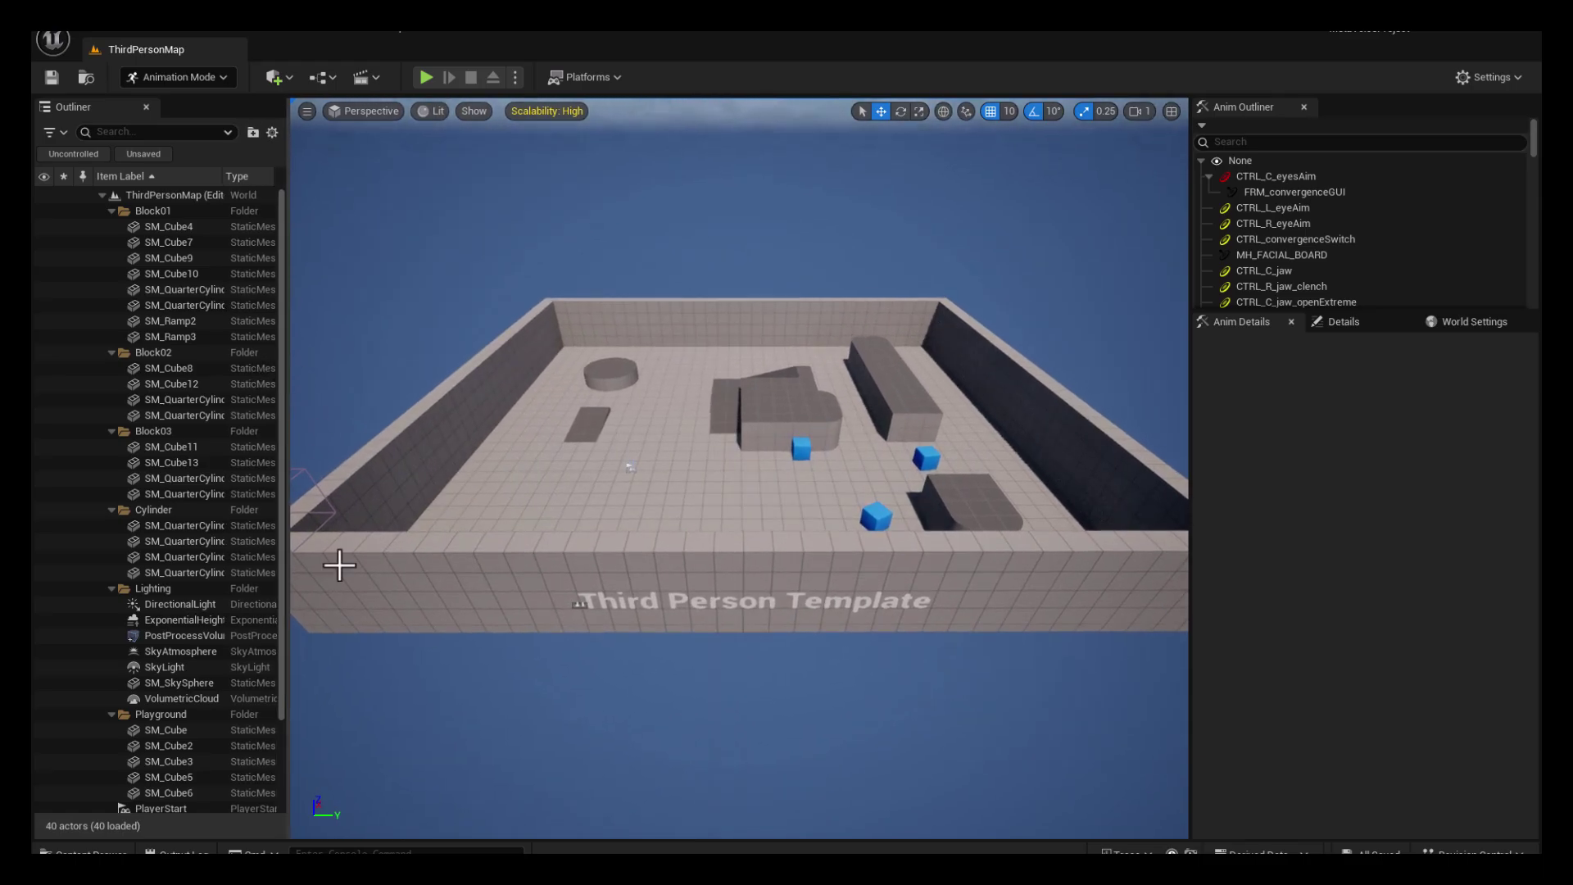
- Open the BP_Cooper blueprint from the MetaHumans/Cooper folder and enable the missing Live Link Control Rig and Apple ARKit Face Support plugins
click(130, 850)
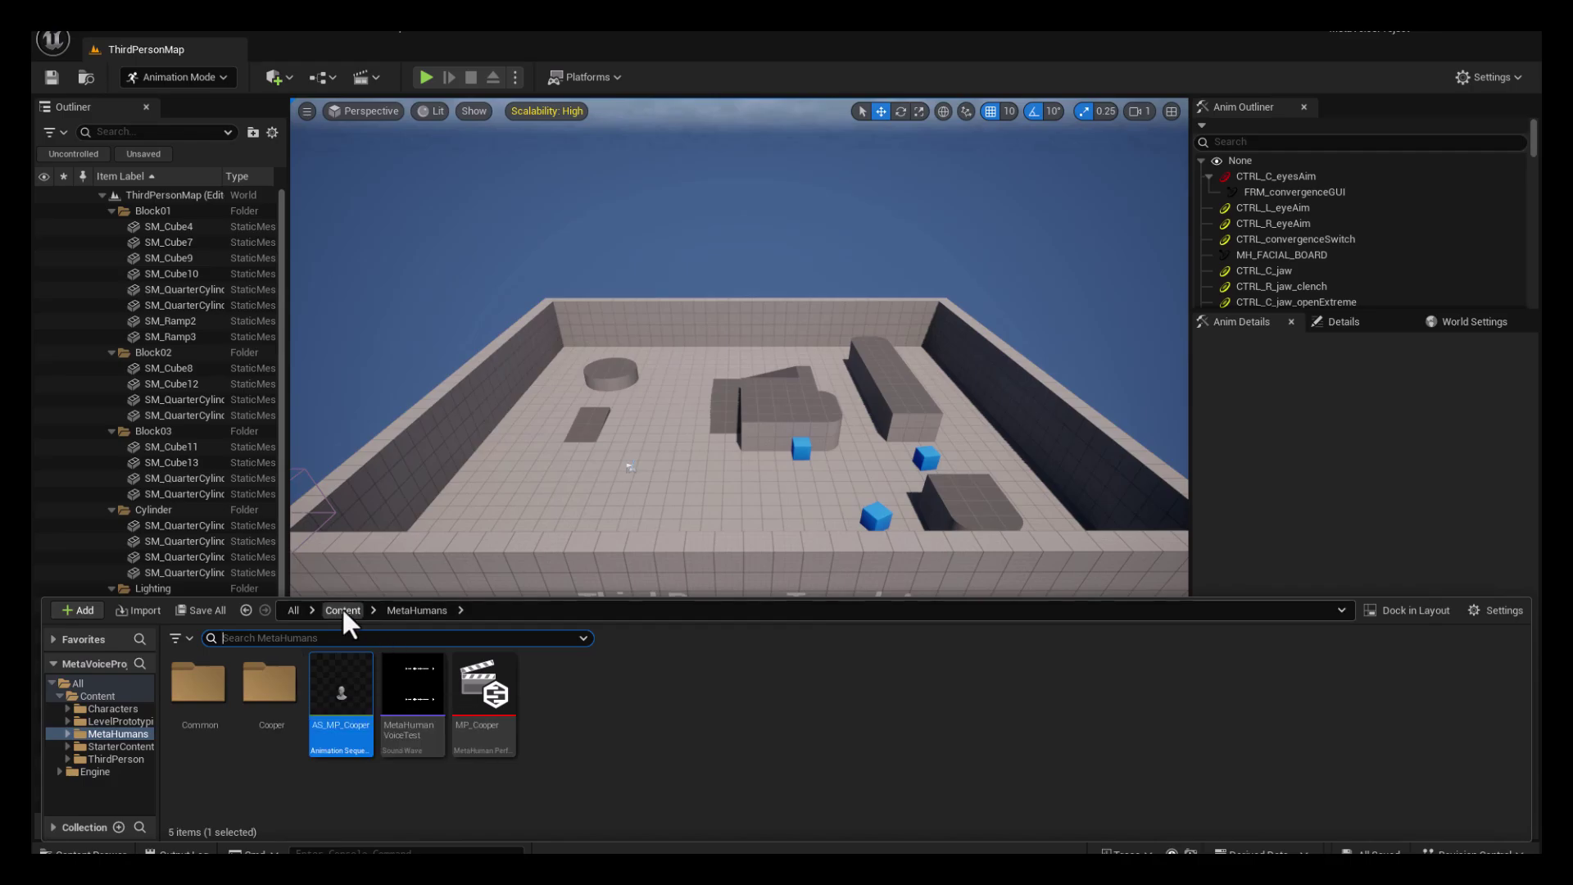
click(267, 697)
double_click(267, 700)
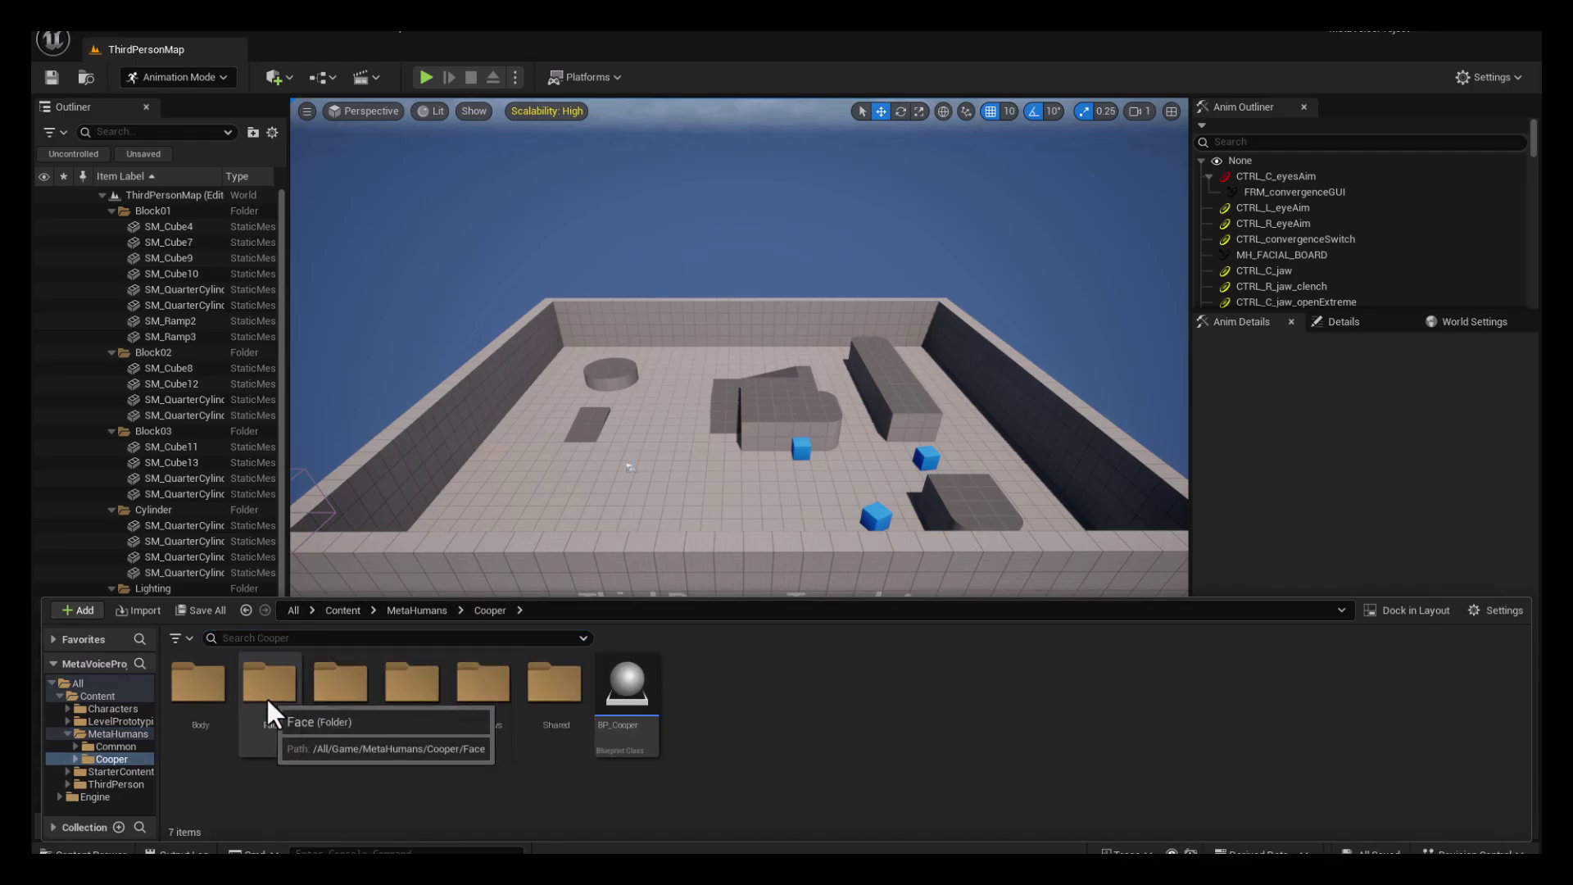
mouse_move(627, 704)
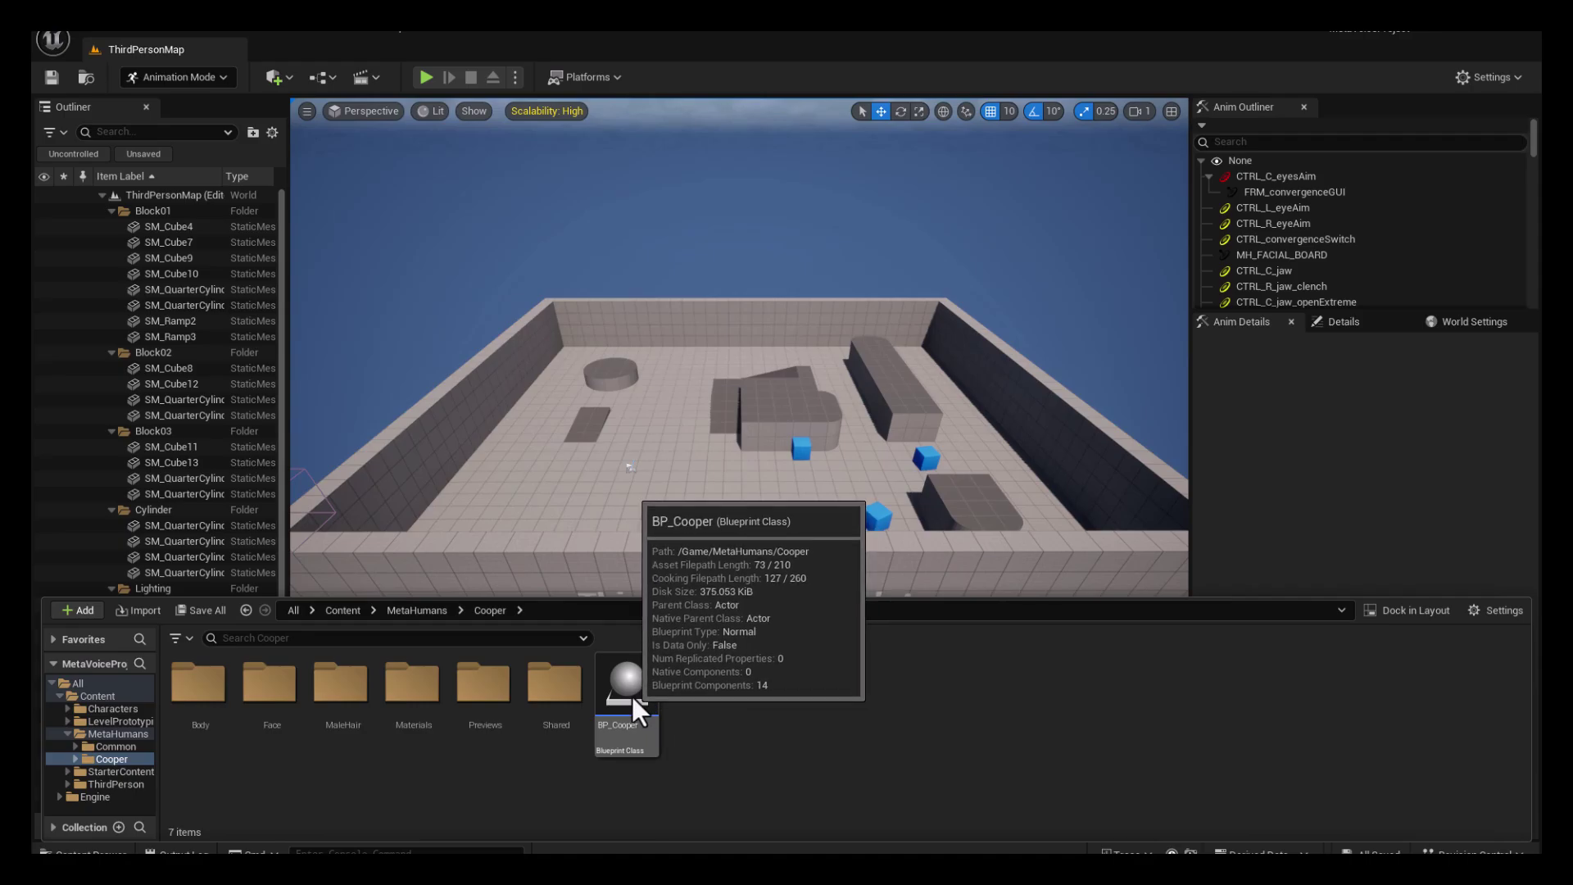
double_click(631, 696)
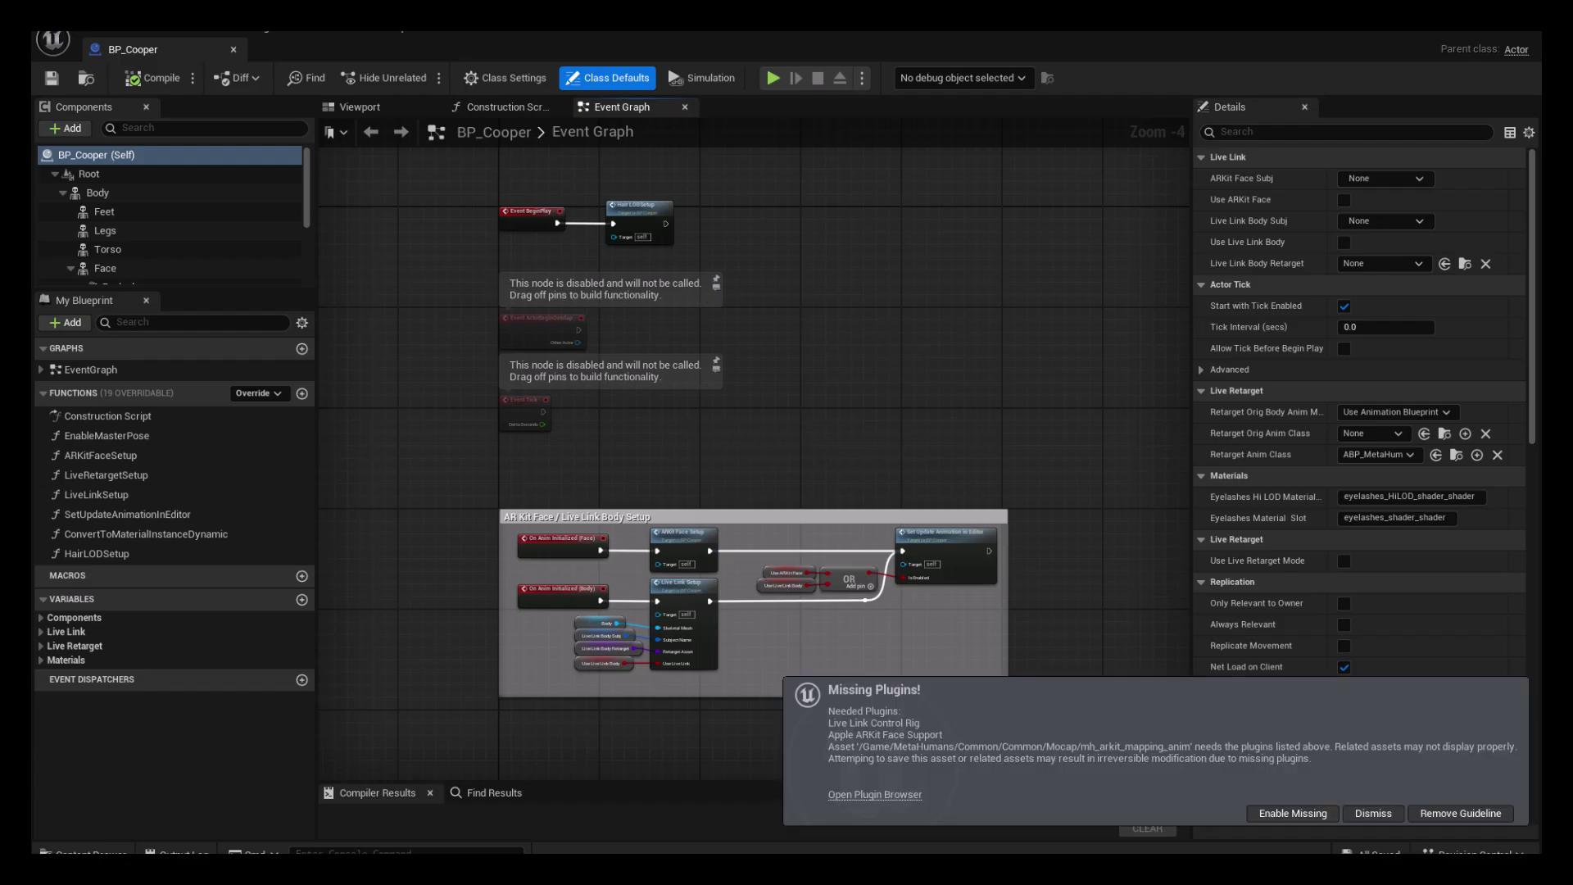
click(1311, 810)
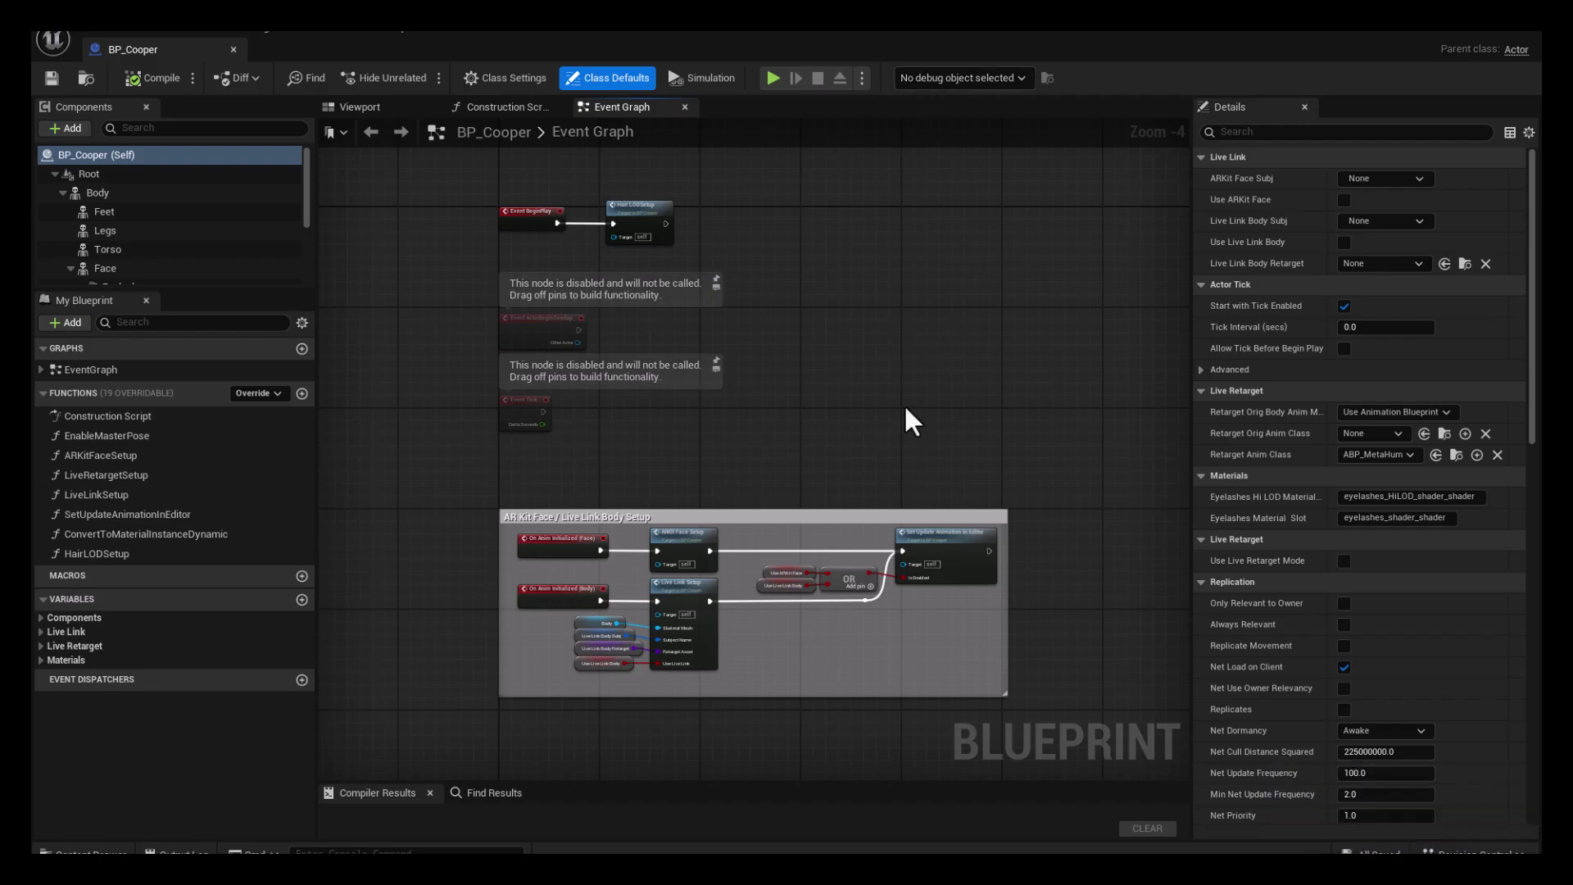
- Show the Cooper model in the blueprint's viewport and enlarge the component list to reveal the Face component's children
click(380, 101)
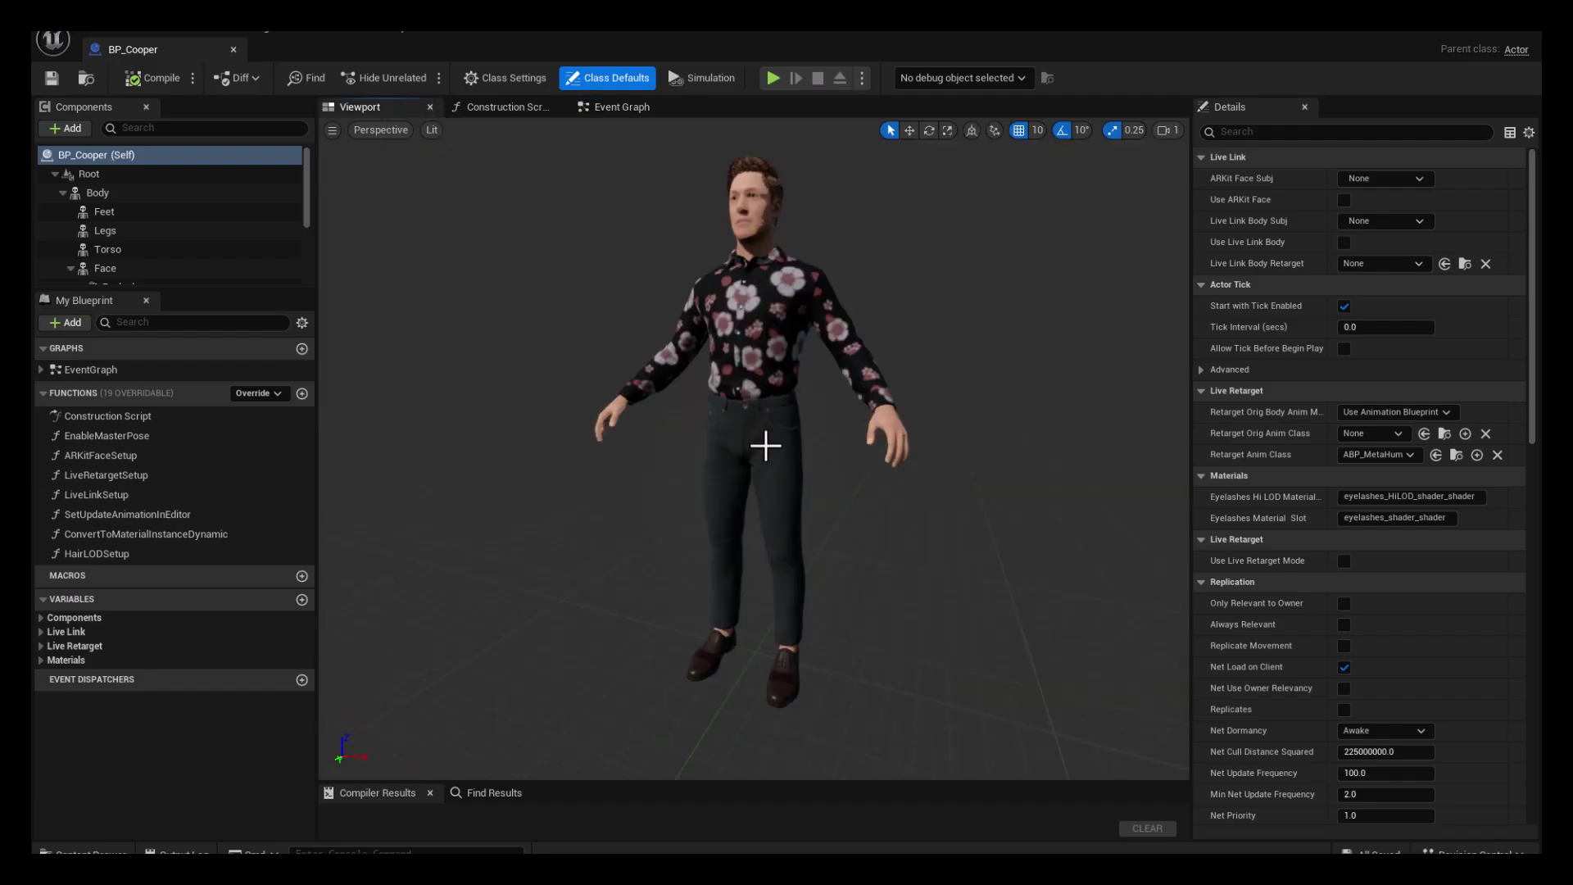
scroll(765, 444, down, 3)
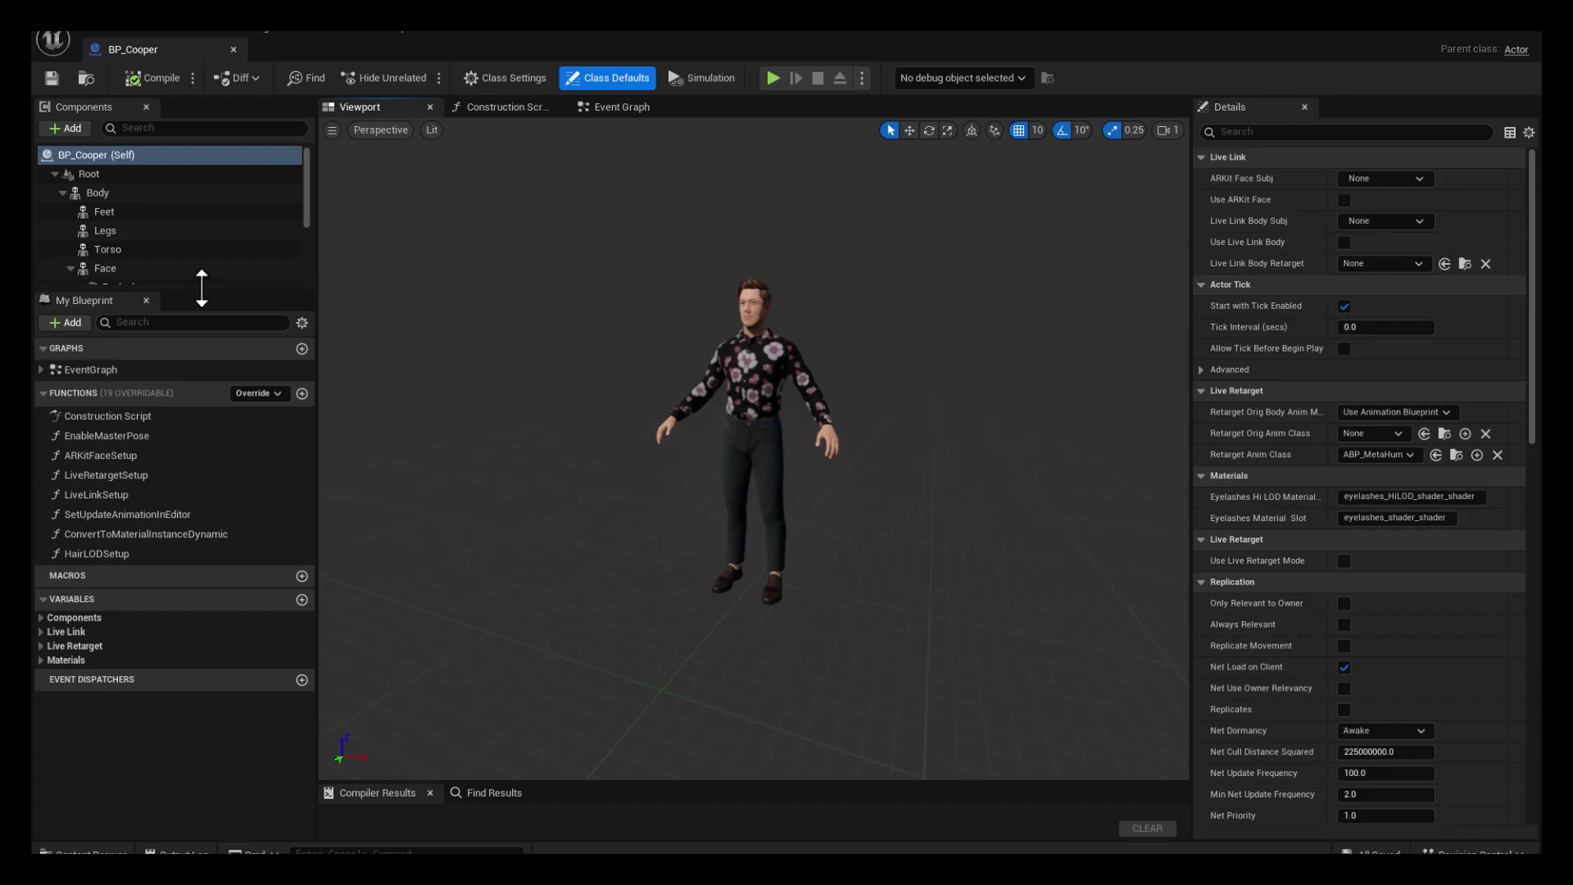
drag(192, 291, 205, 424)
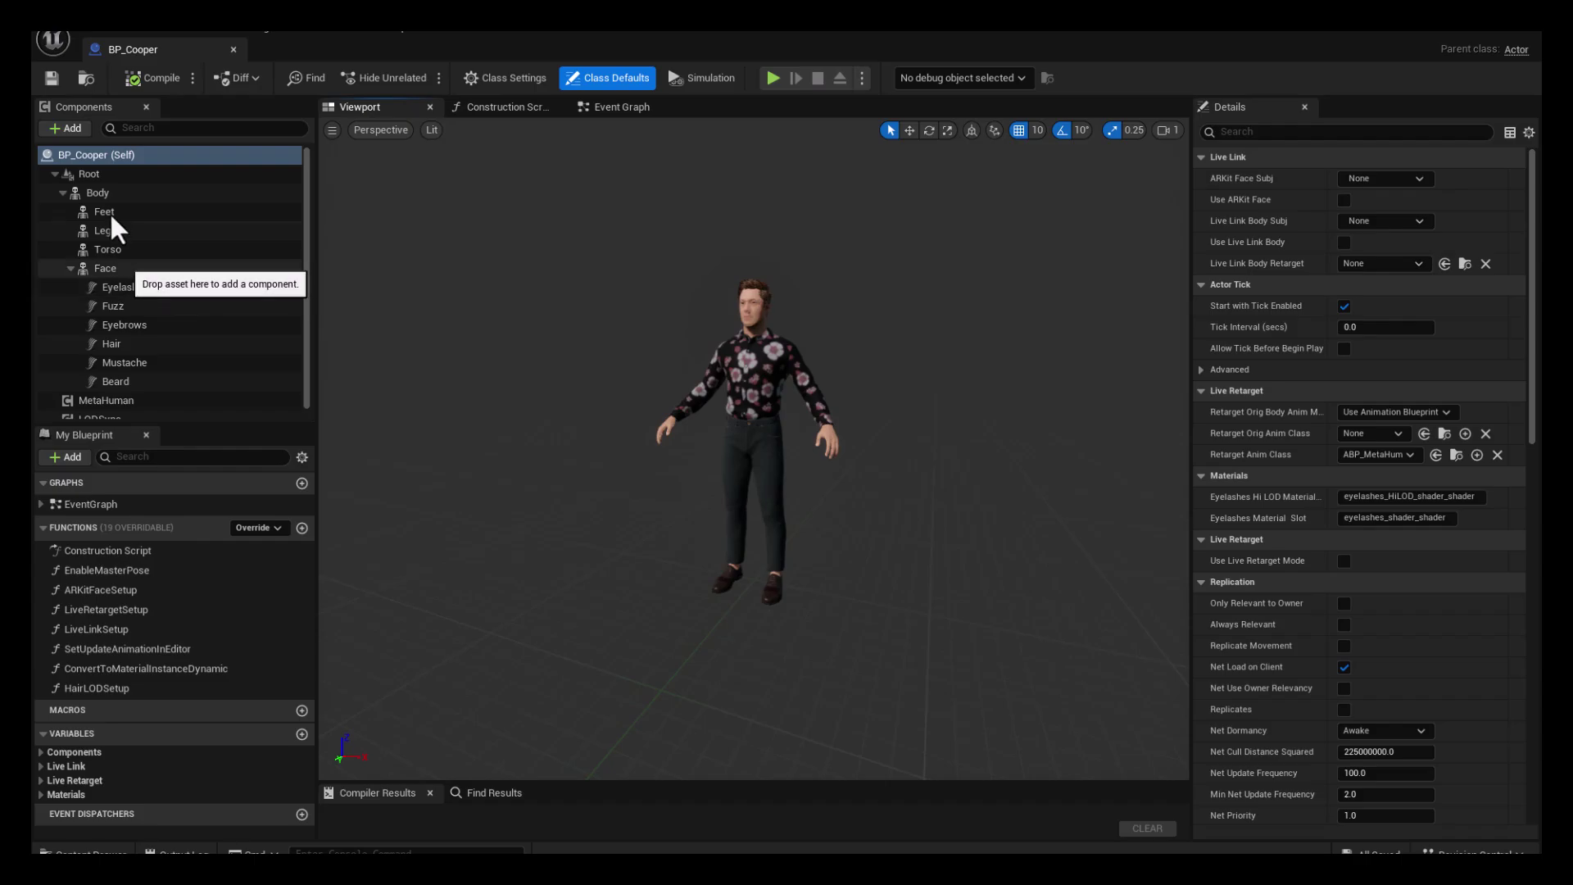
- Set the Face component's animation mode to Use Animation Asset with AS_MP_Cooper as the animation to play
click(135, 270)
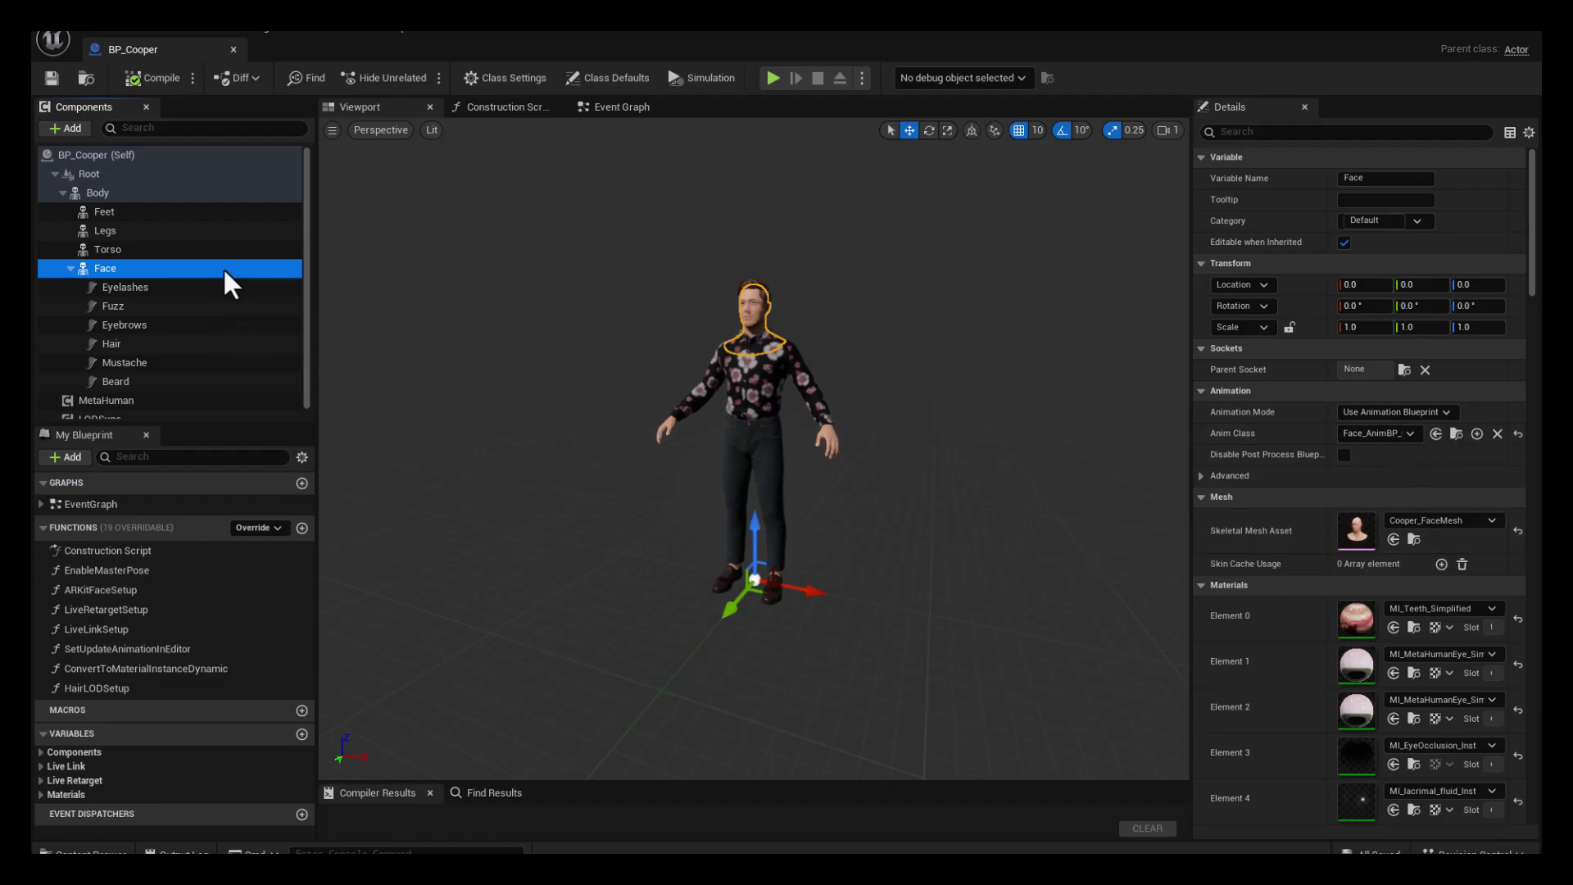
click(1413, 410)
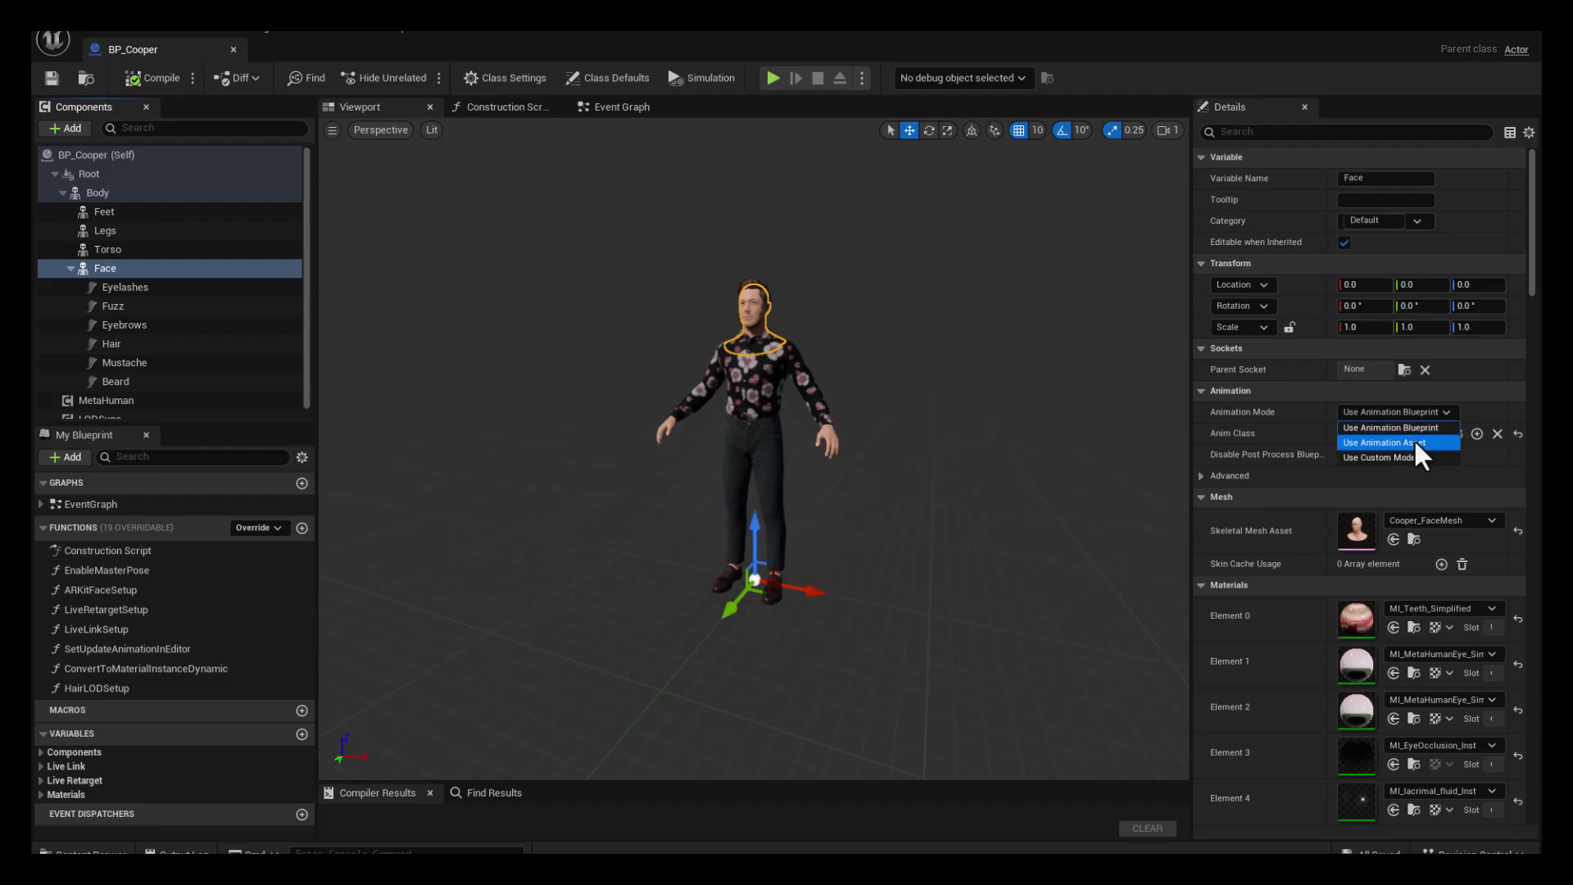
click(1414, 441)
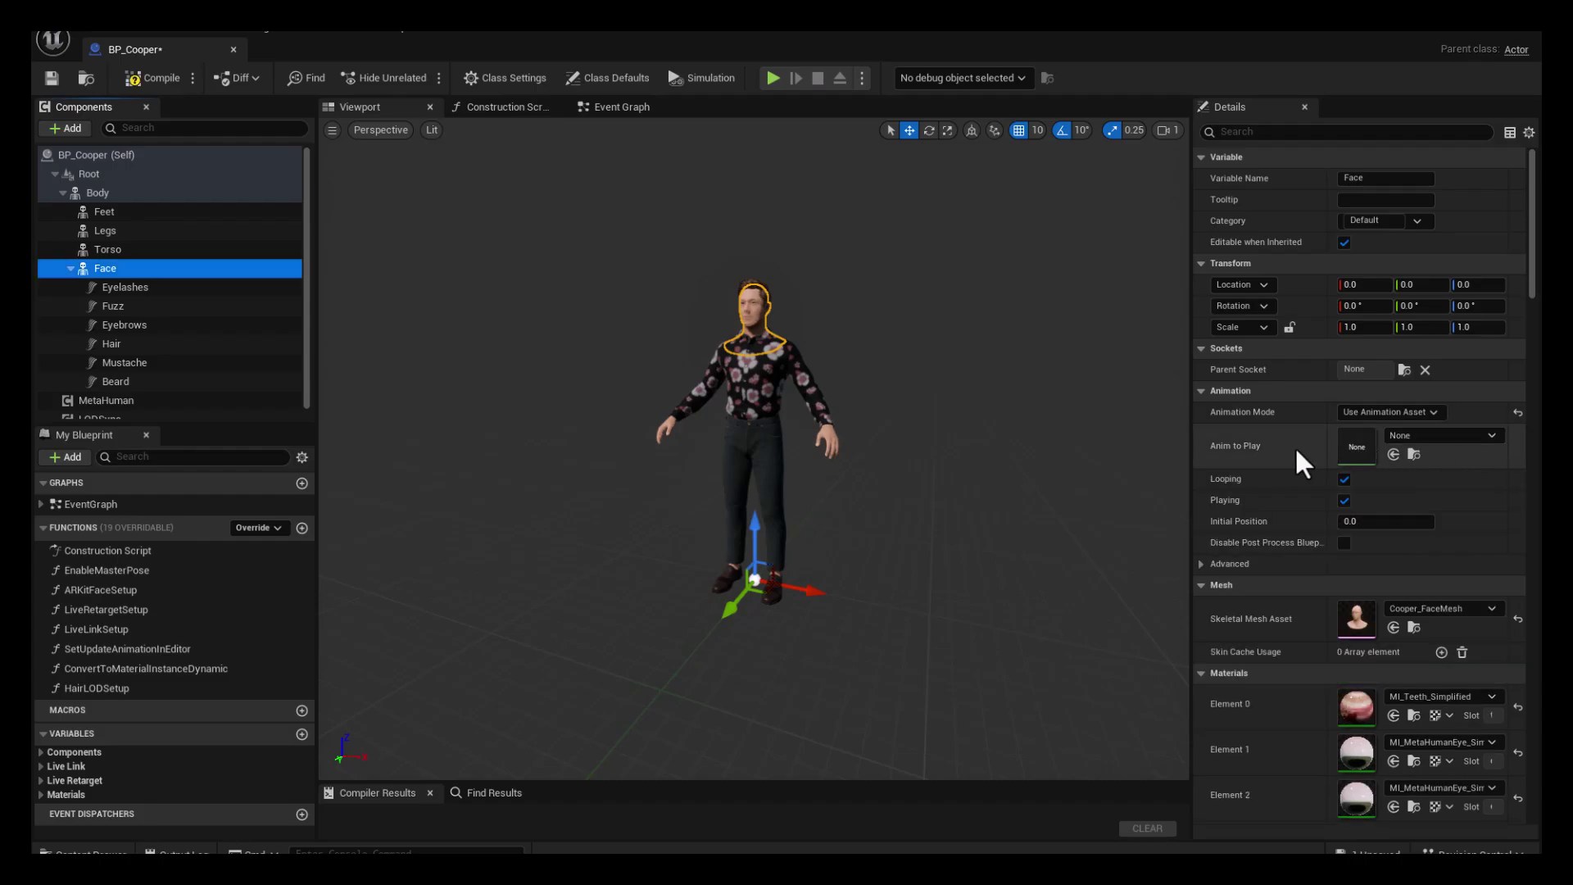
click(1430, 439)
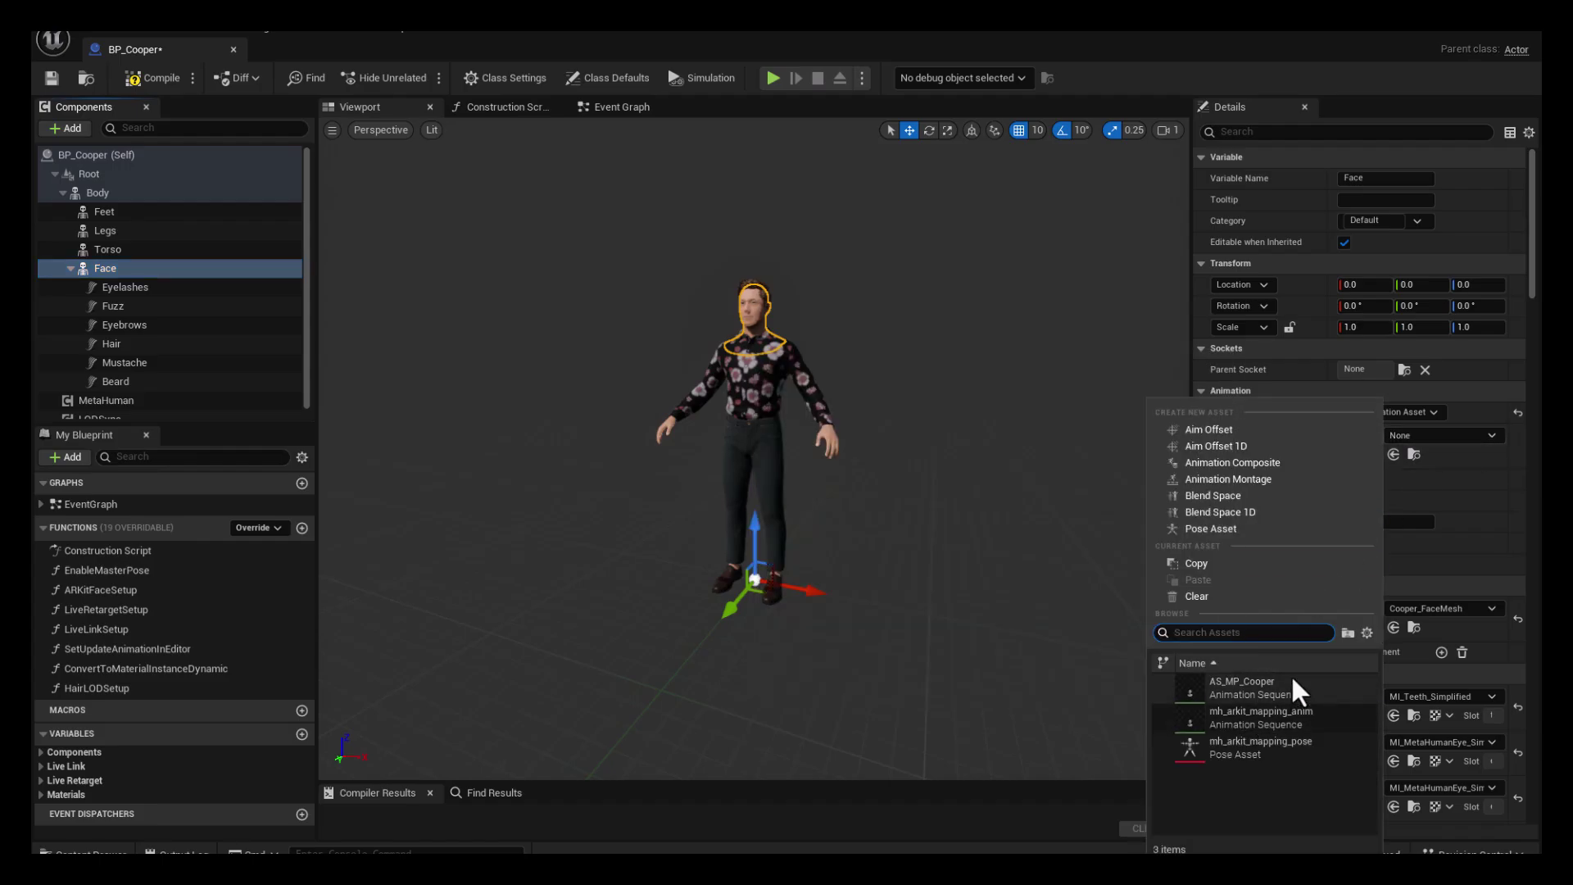
mouse_move(1291, 682)
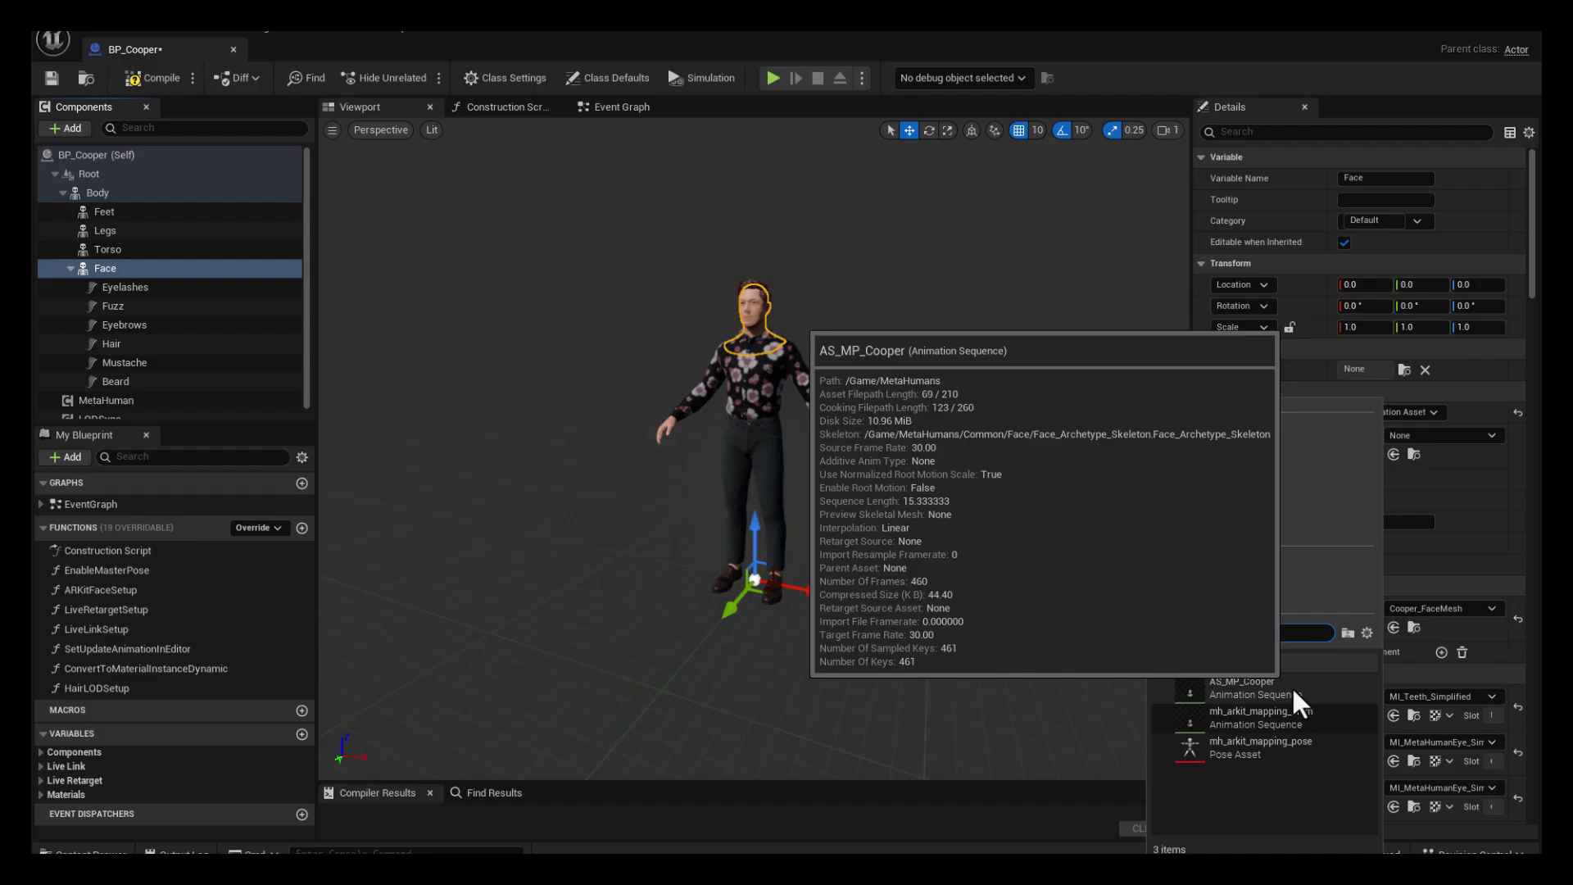
click(1291, 685)
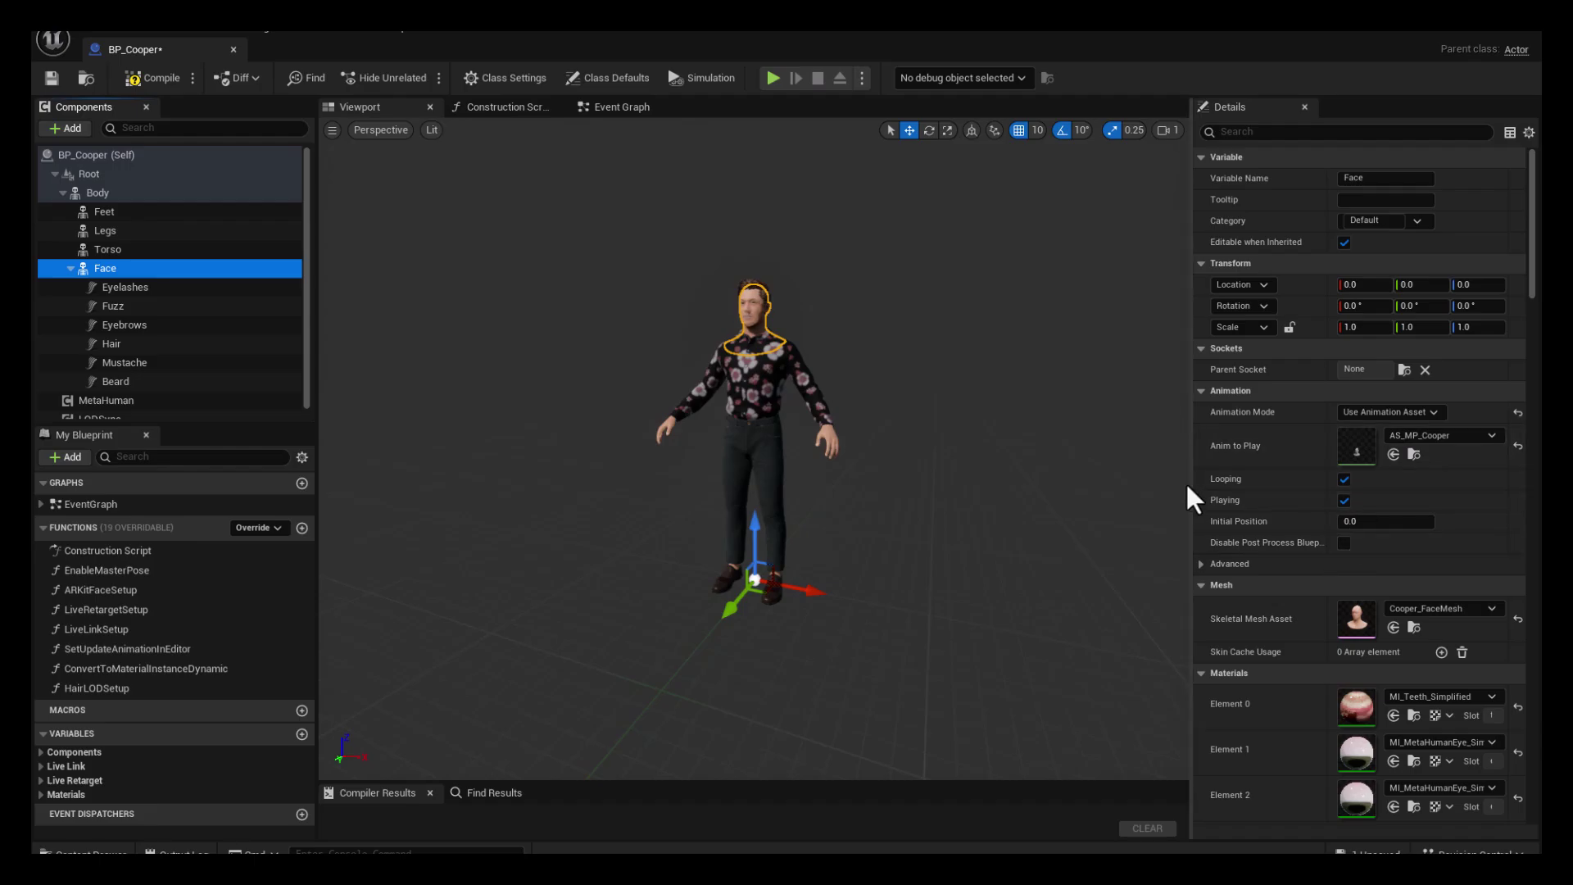
- Compile and save BP_Cooper, and dock its editor beside the ThirdPersonMap level
click(161, 80)
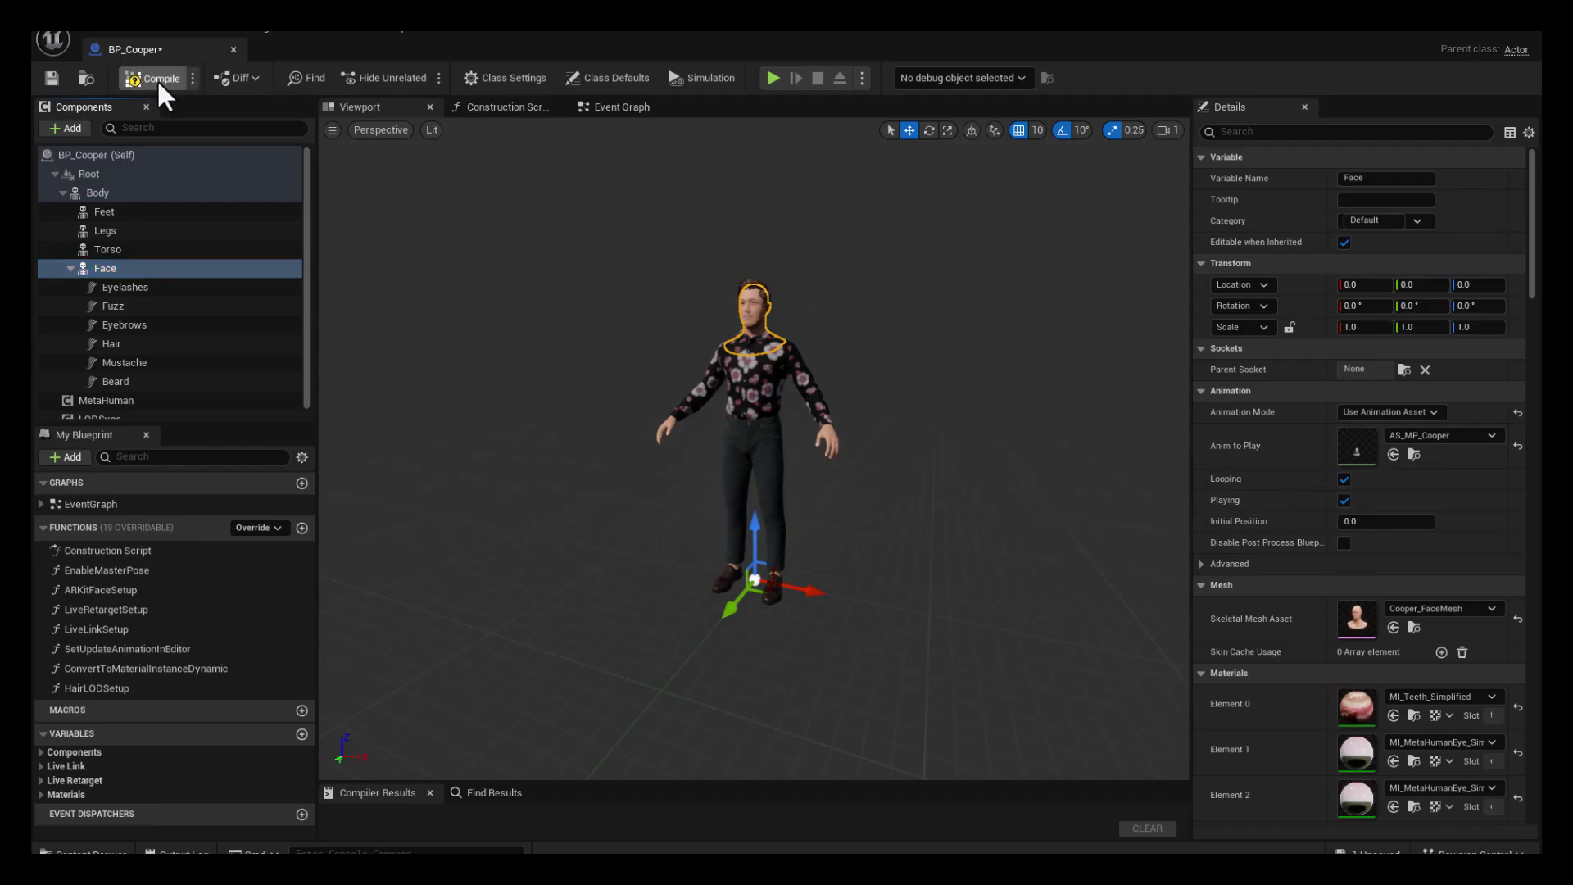
click(51, 82)
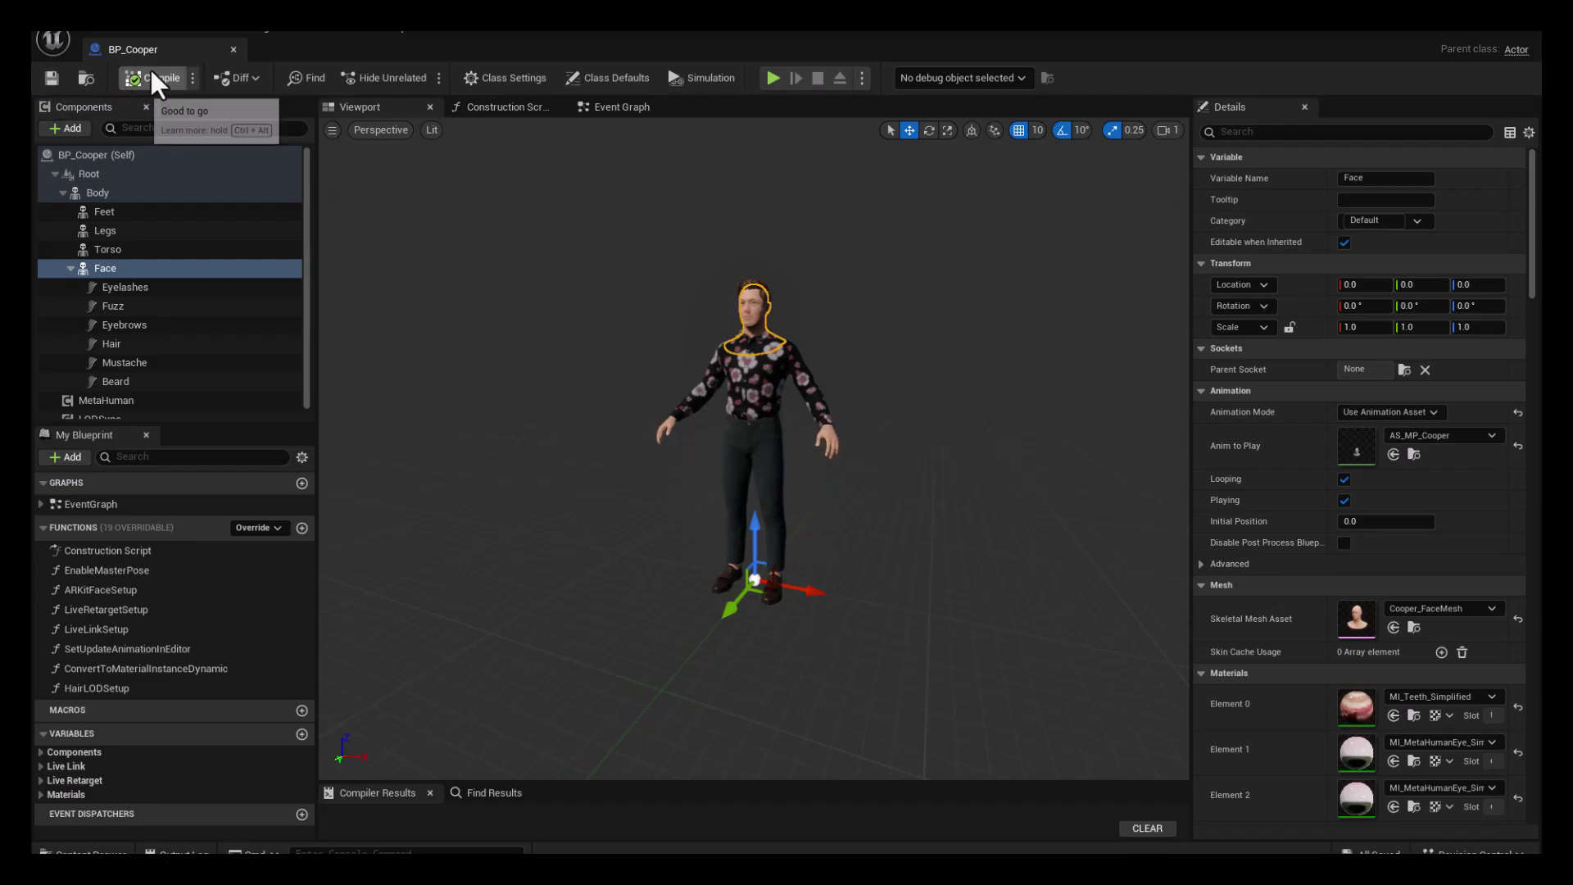
drag(156, 52, 319, 50)
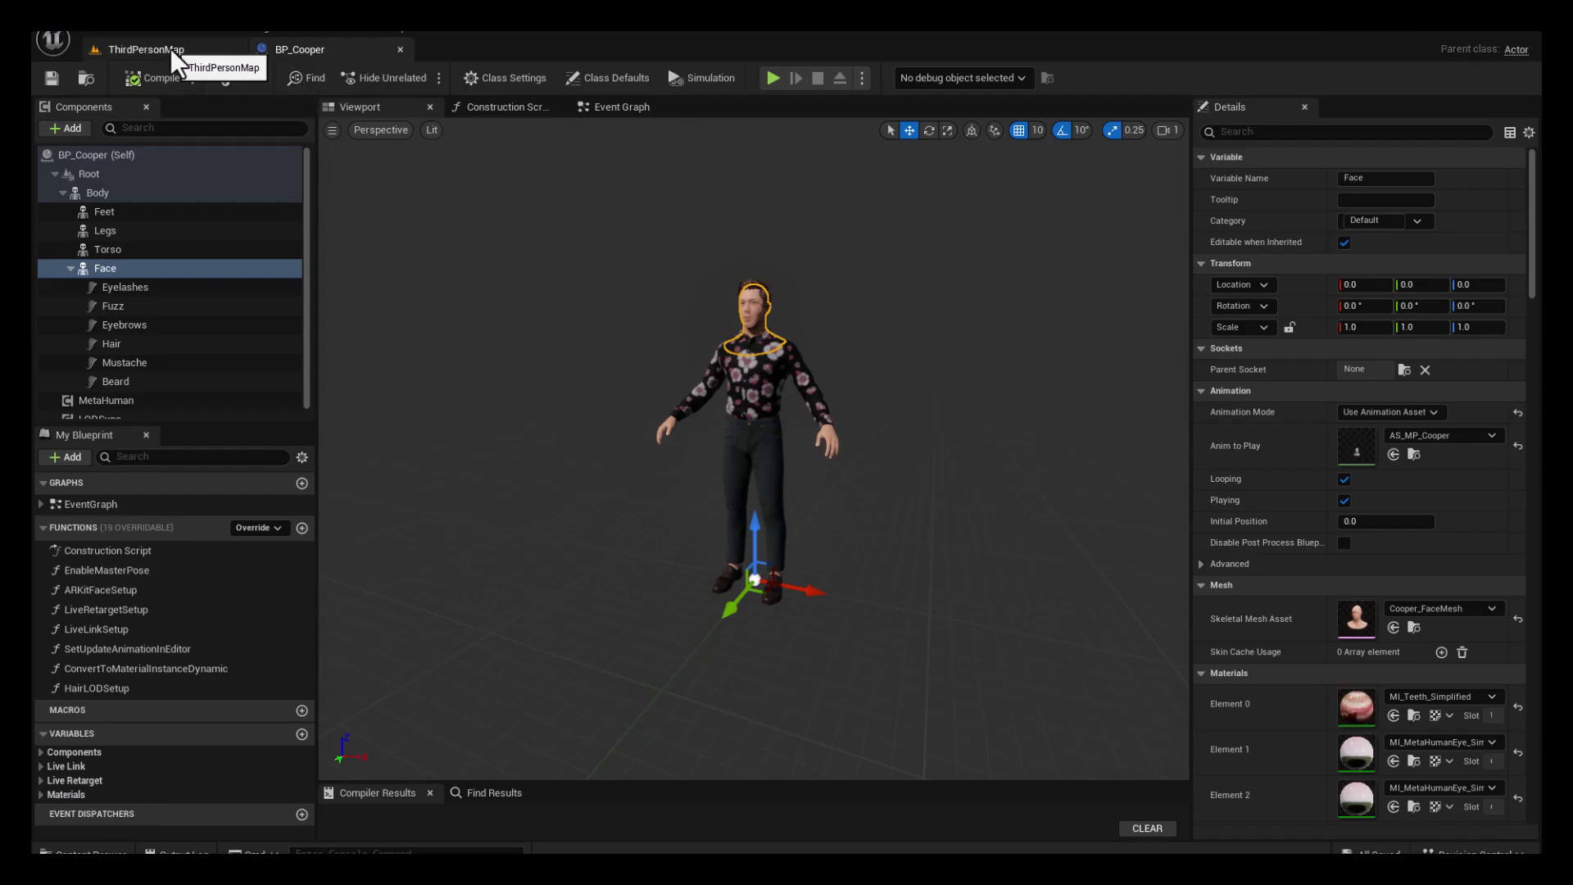
- Place BP_Cooper from the MetaHumans/Cooper folder into ThirdPersonMap, on the open floor in front of the Player Start
click(171, 47)
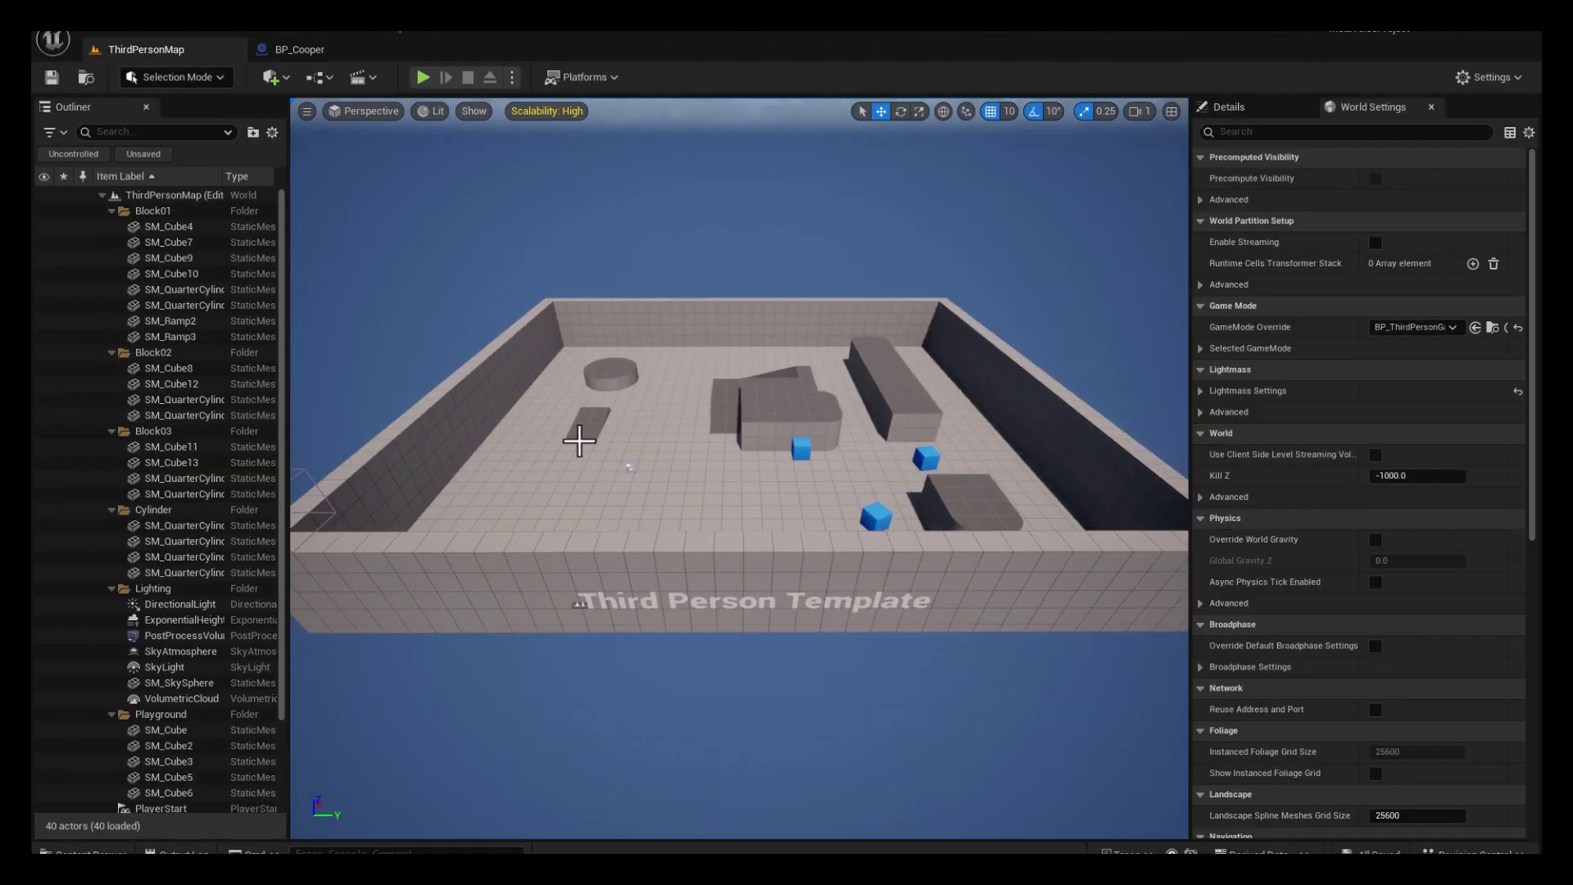
drag(635, 527, 636, 303)
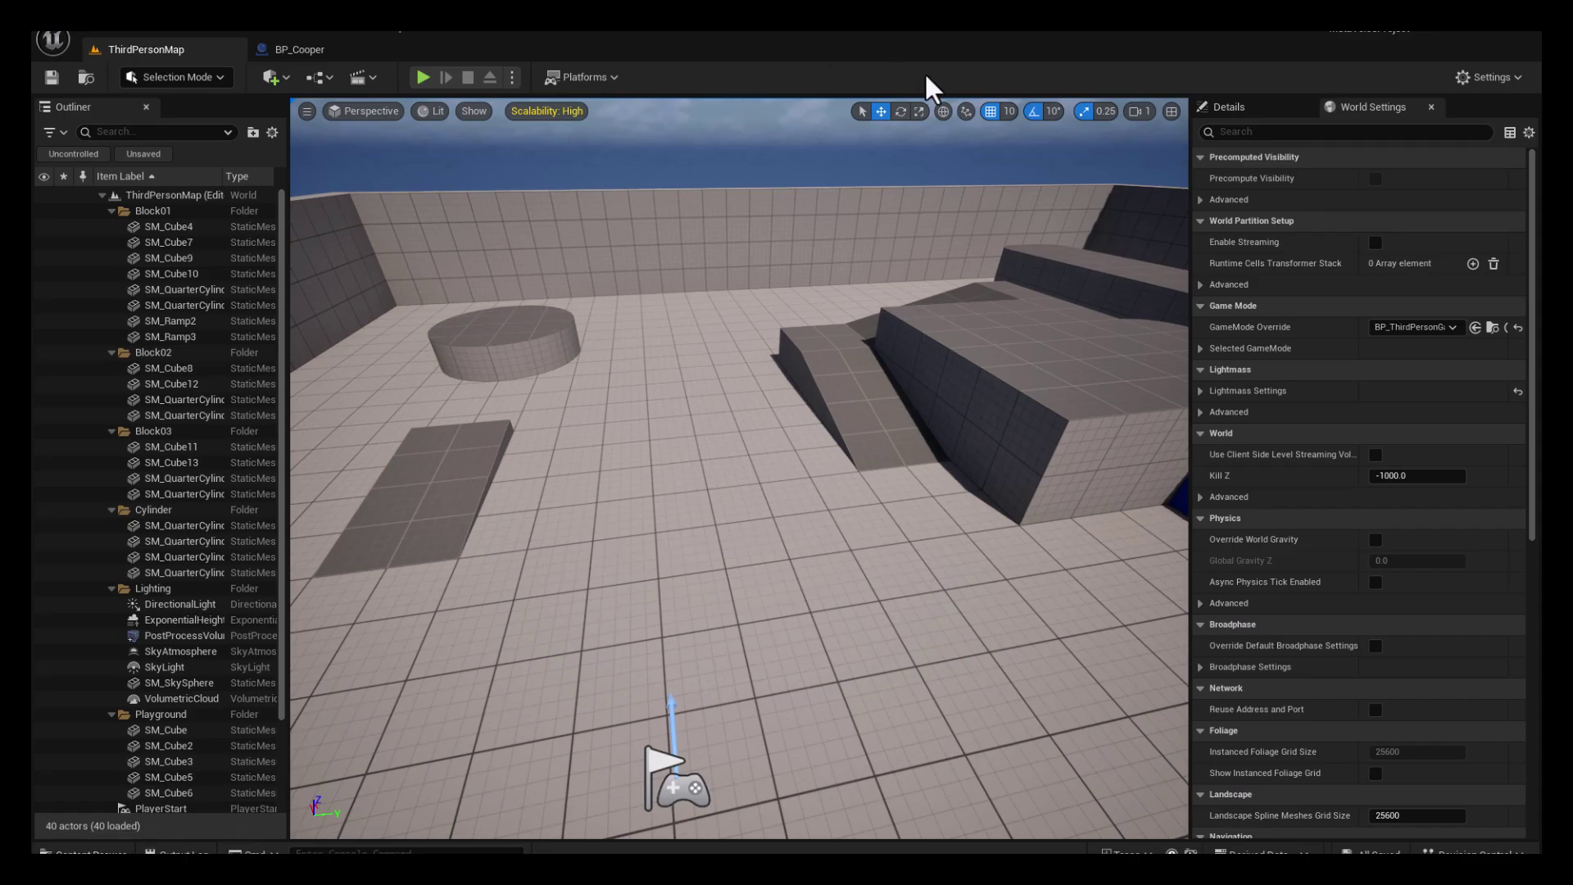
drag(642, 551, 610, 451)
right_drag(610, 451, 610, 377)
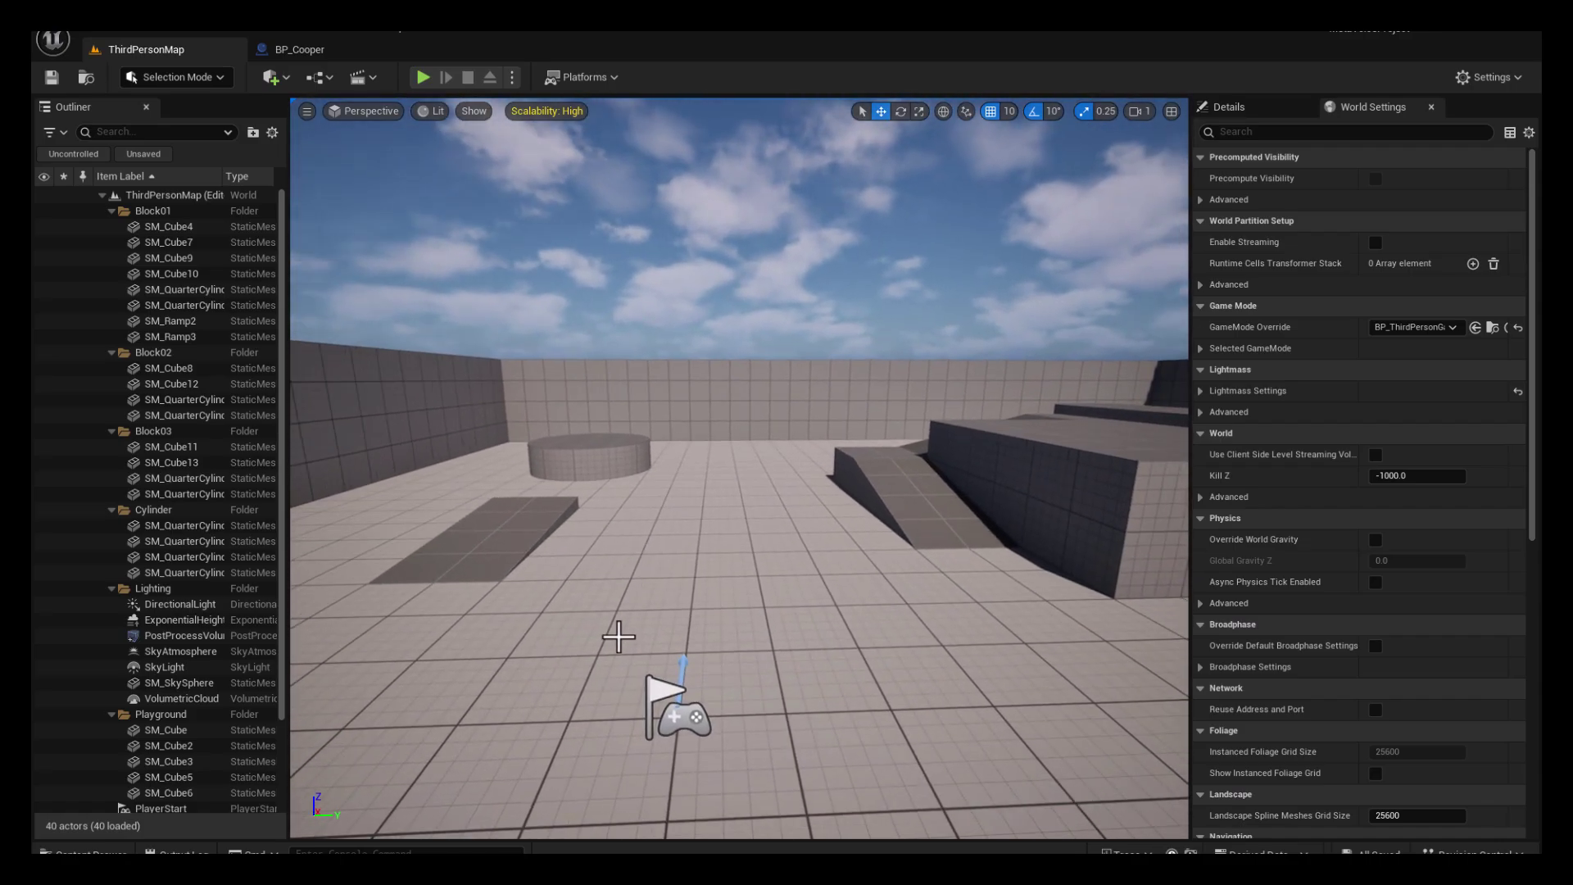
click(90, 852)
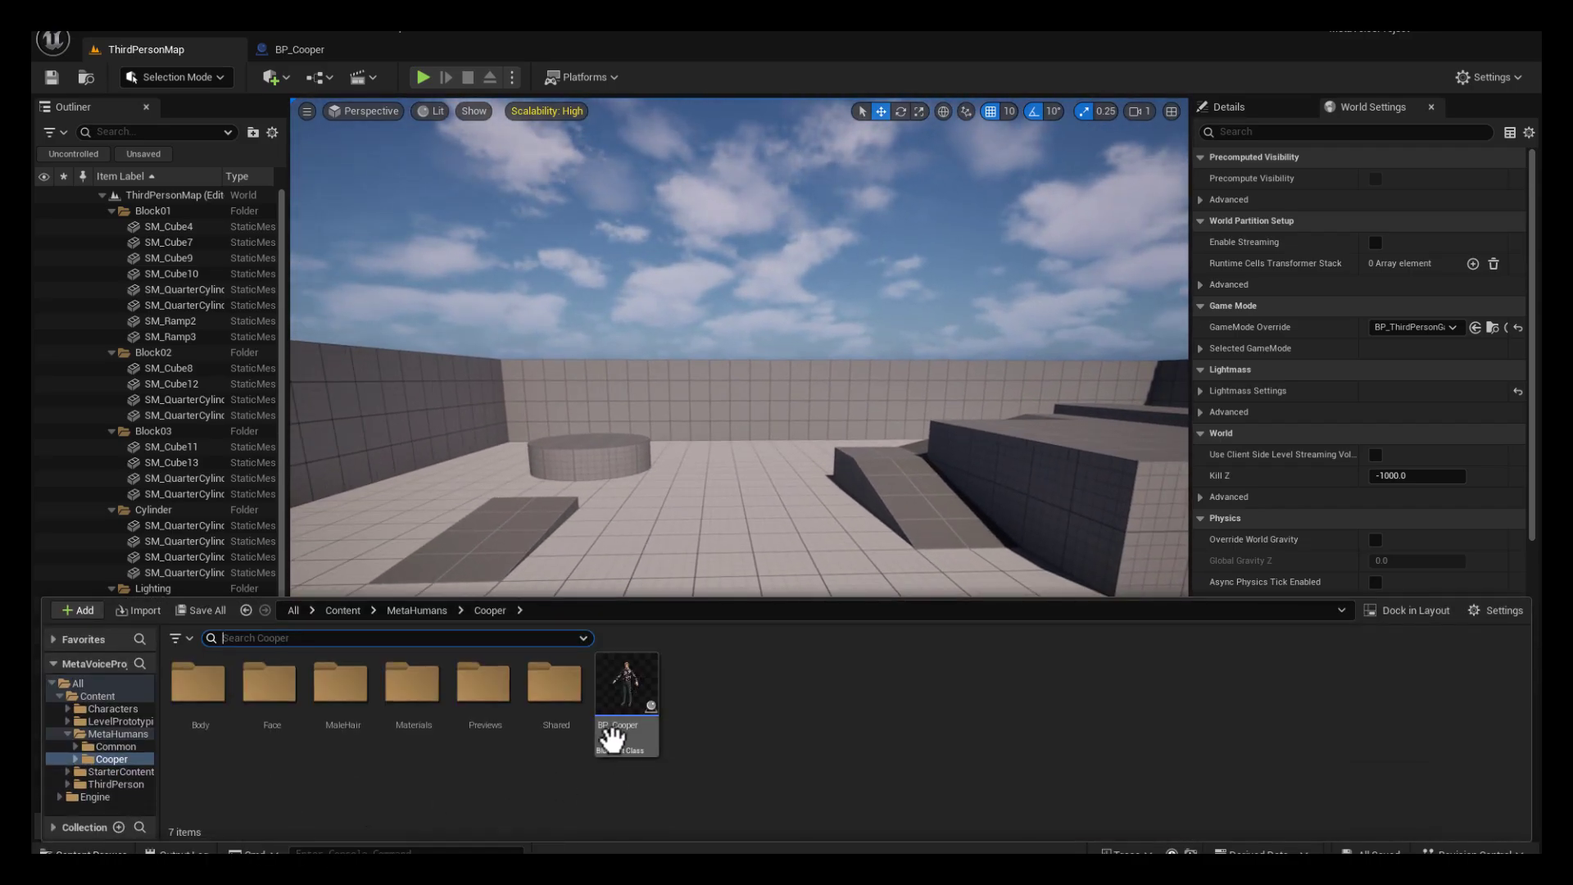
mouse_move(618, 703)
drag(620, 704, 704, 541)
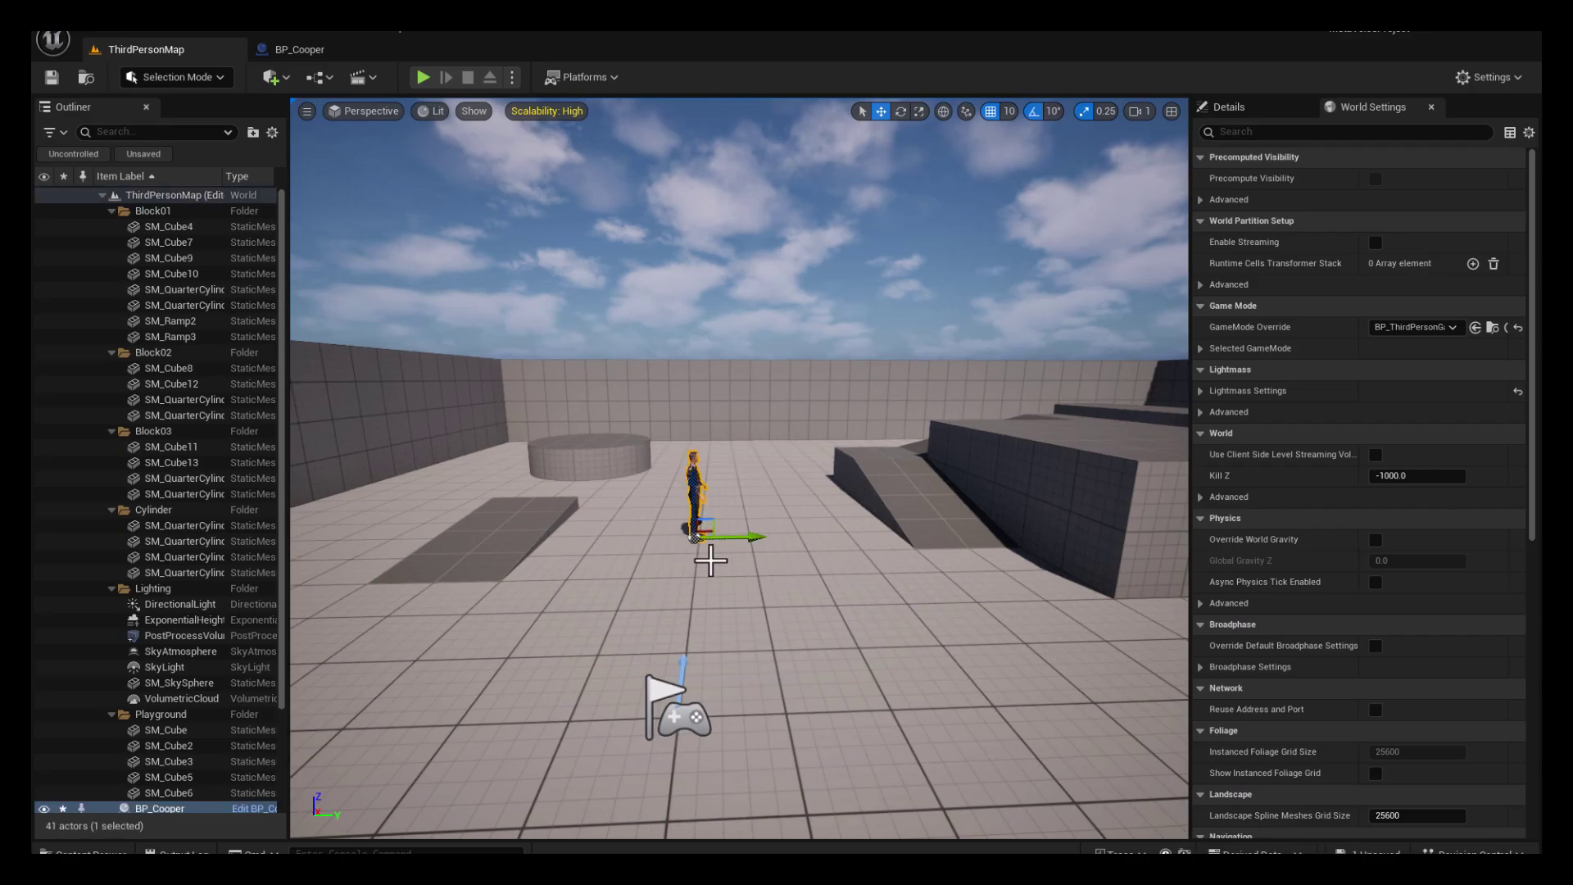
- Rotate the placed BP_Cooper about its vertical axis so that it faces the Player Start
right_drag(741, 560, 742, 565)
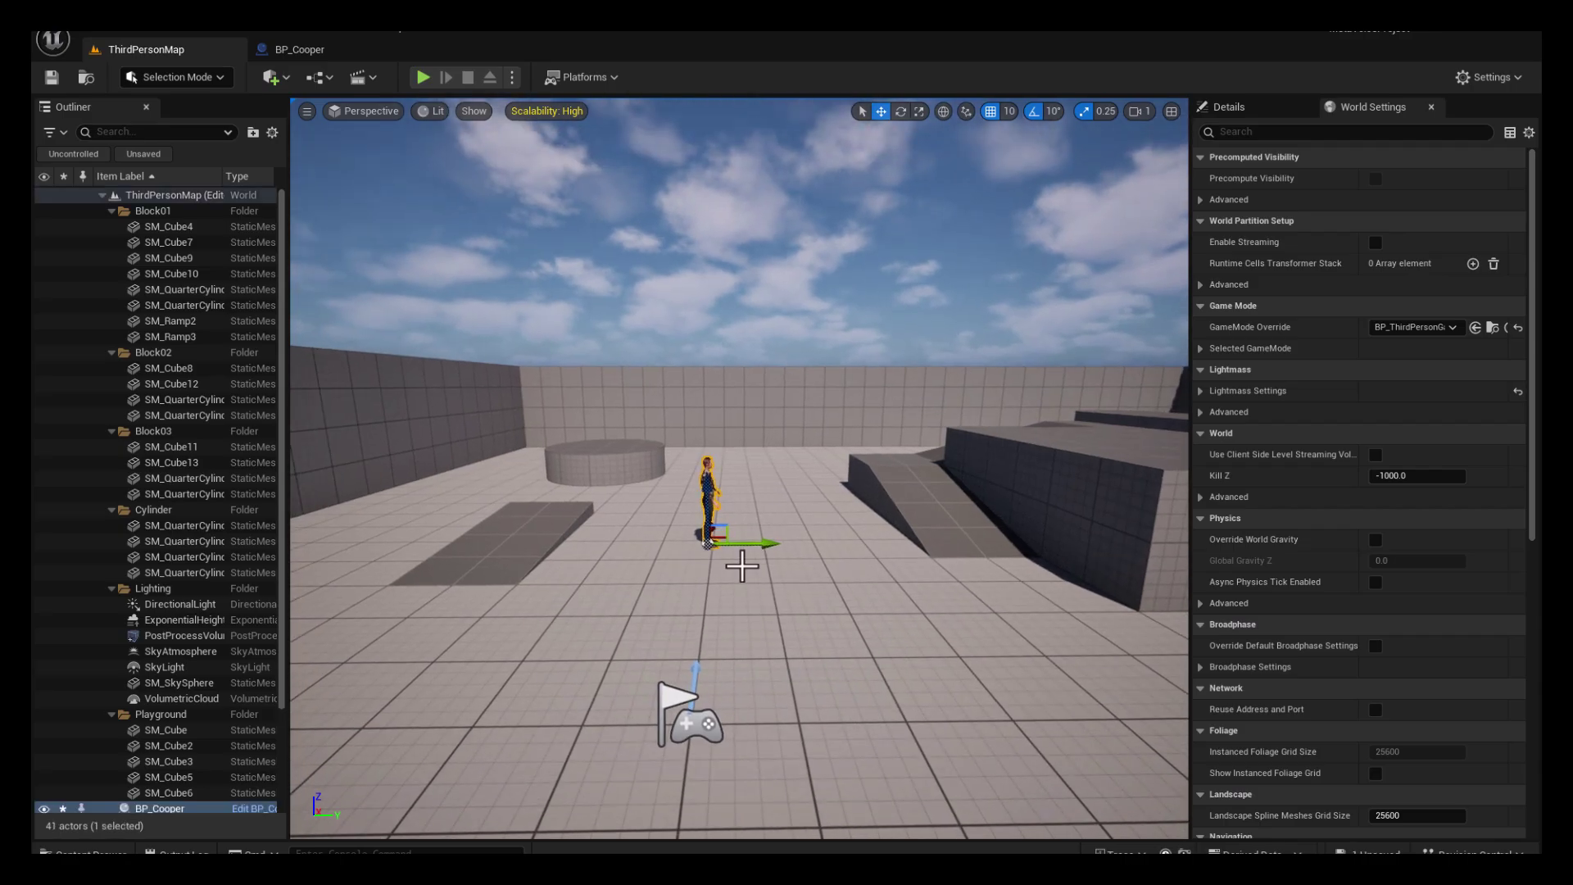
key(e)
drag(745, 571, 799, 550)
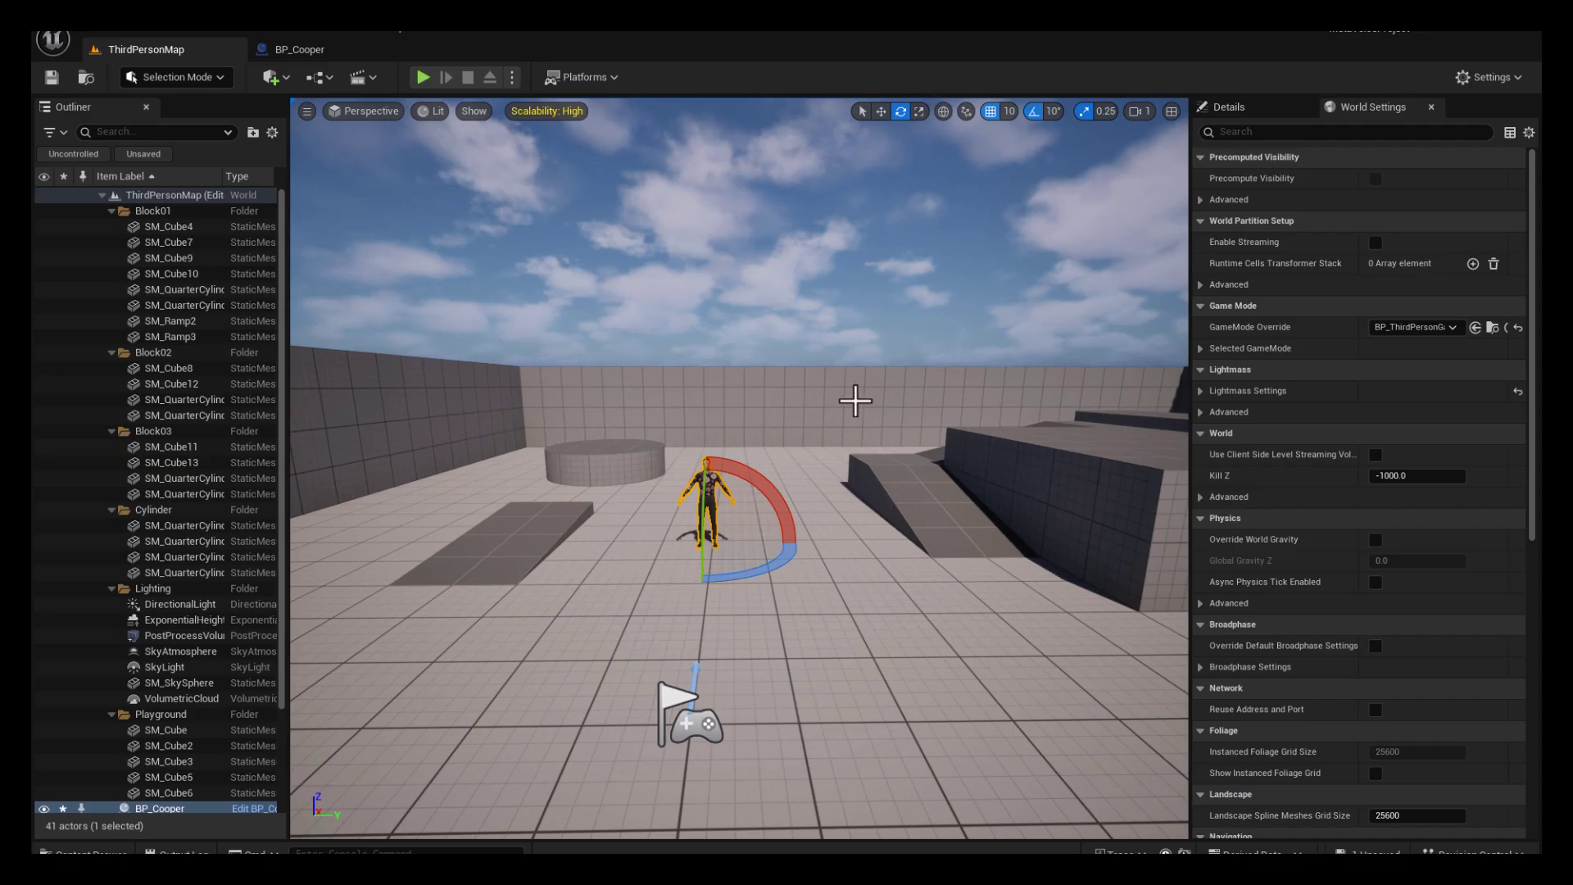
- Play the level and walk the player character up to Cooper to check the talking animation
click(422, 78)
key(w)
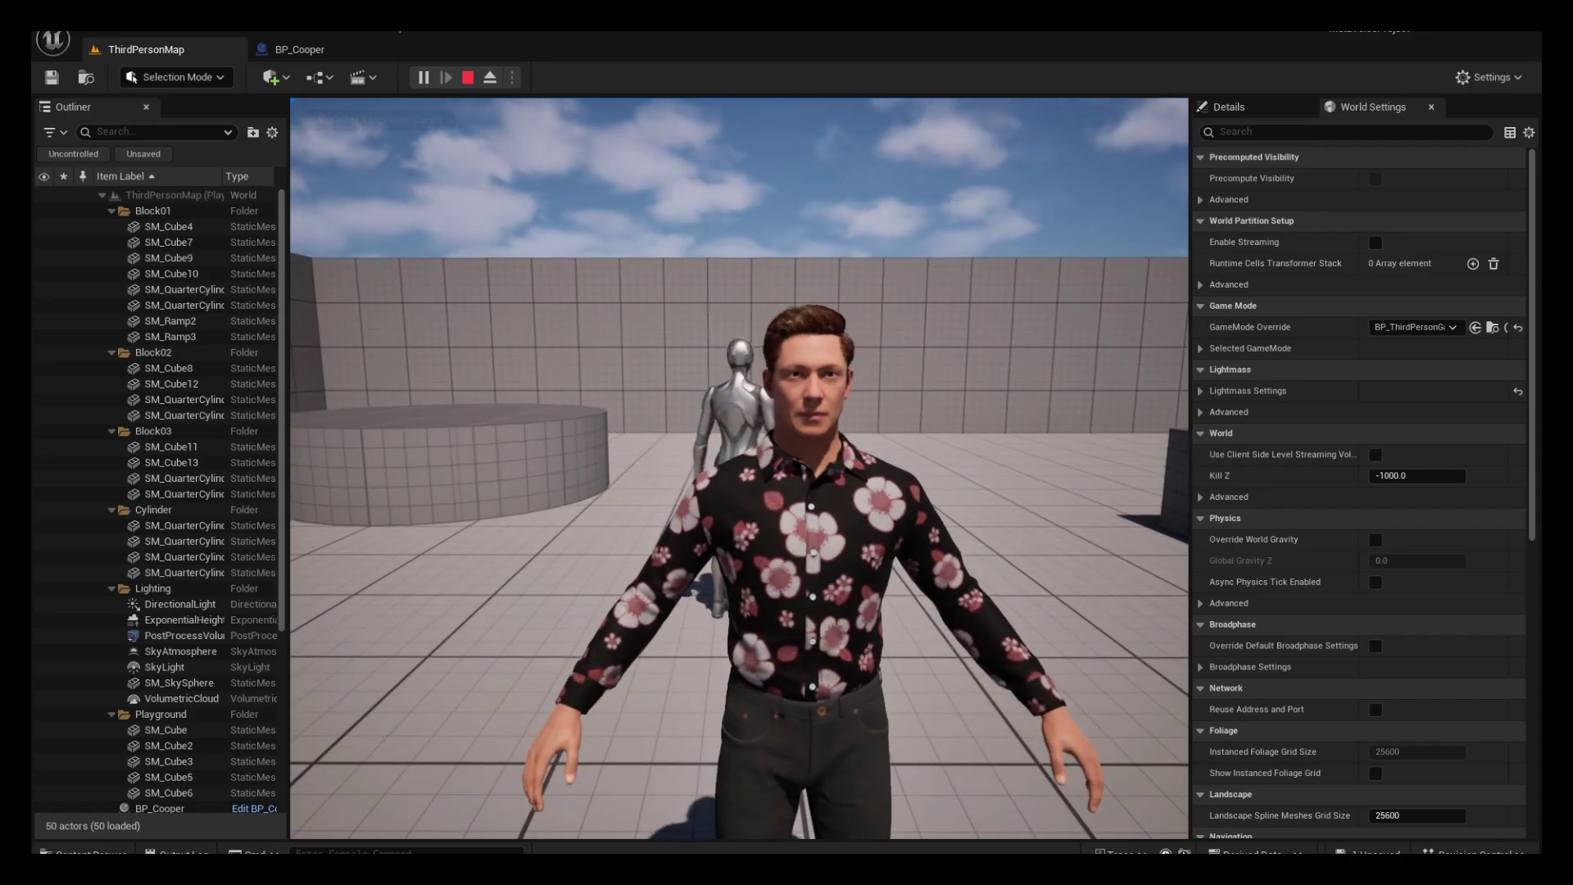
key(s)
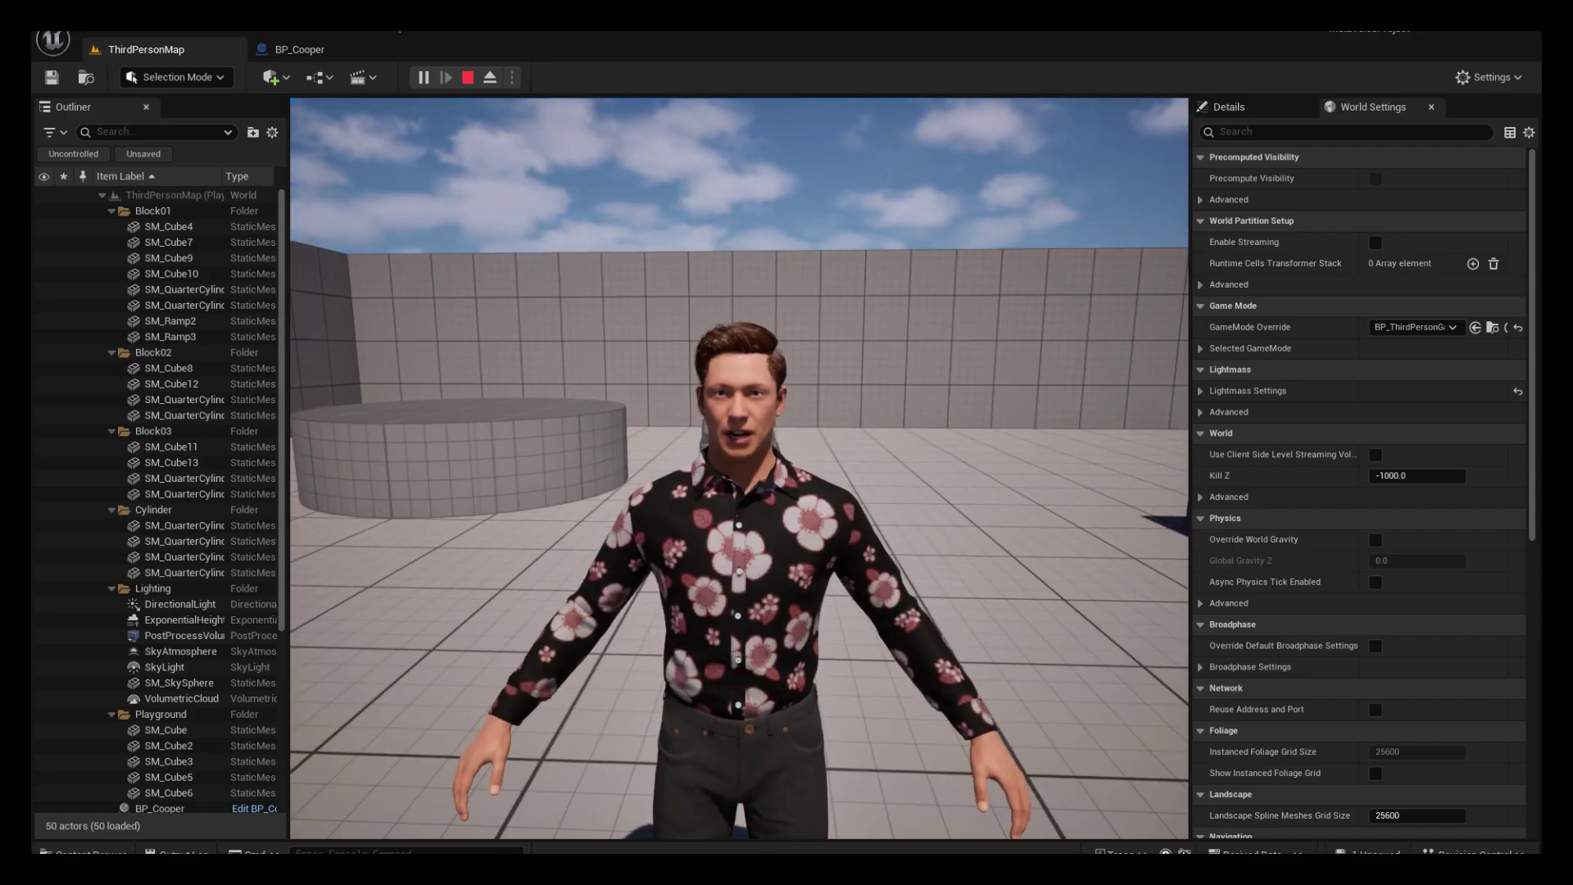